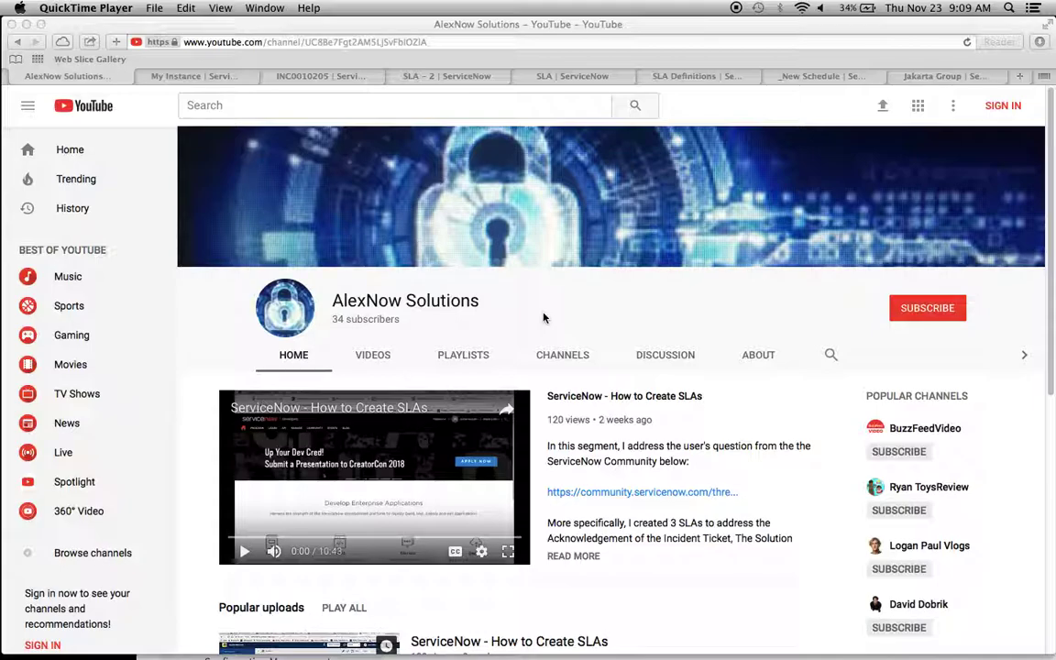
# - Review the Jakarta developer instance's details, then the settings and start conditions of the Import SLA - 2 definition
pyautogui.click(179, 77)
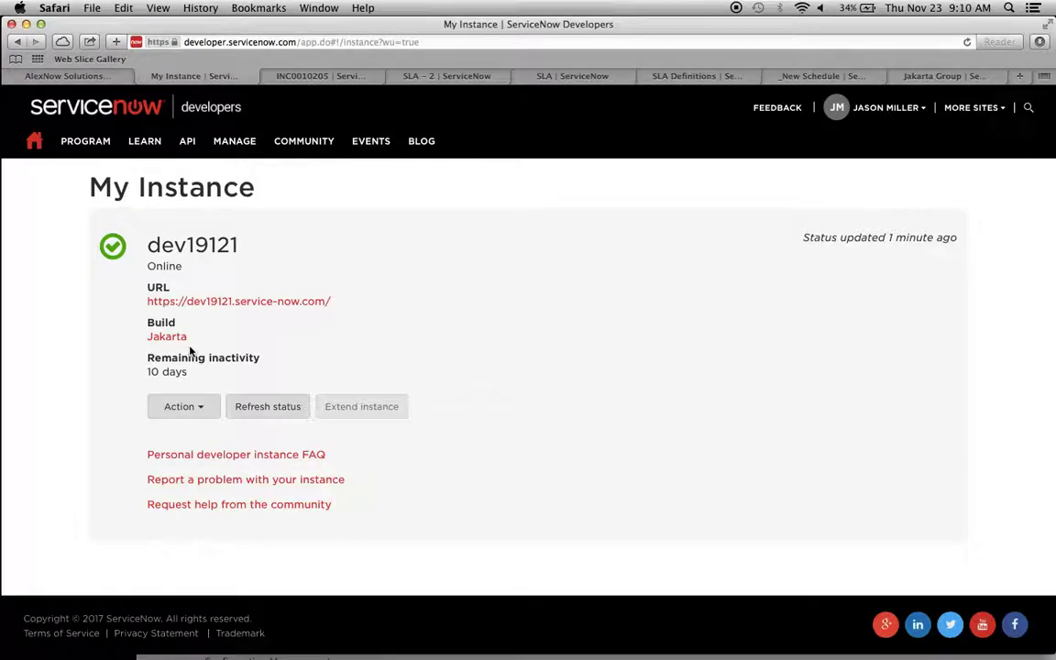
pyautogui.click(455, 77)
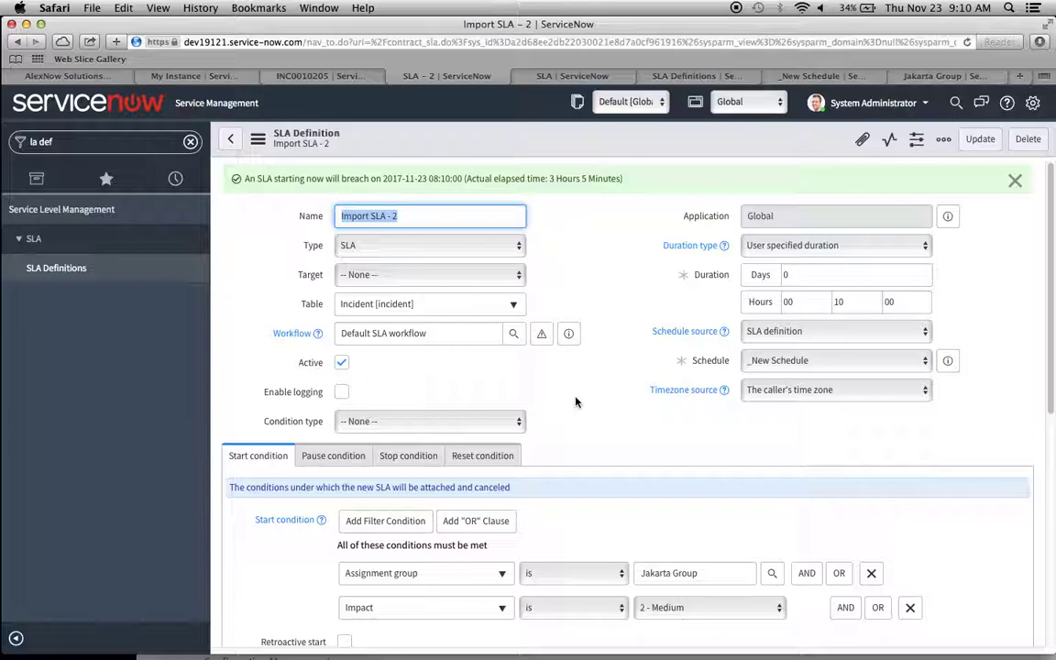
pyautogui.scroll(-3, 575, 401)
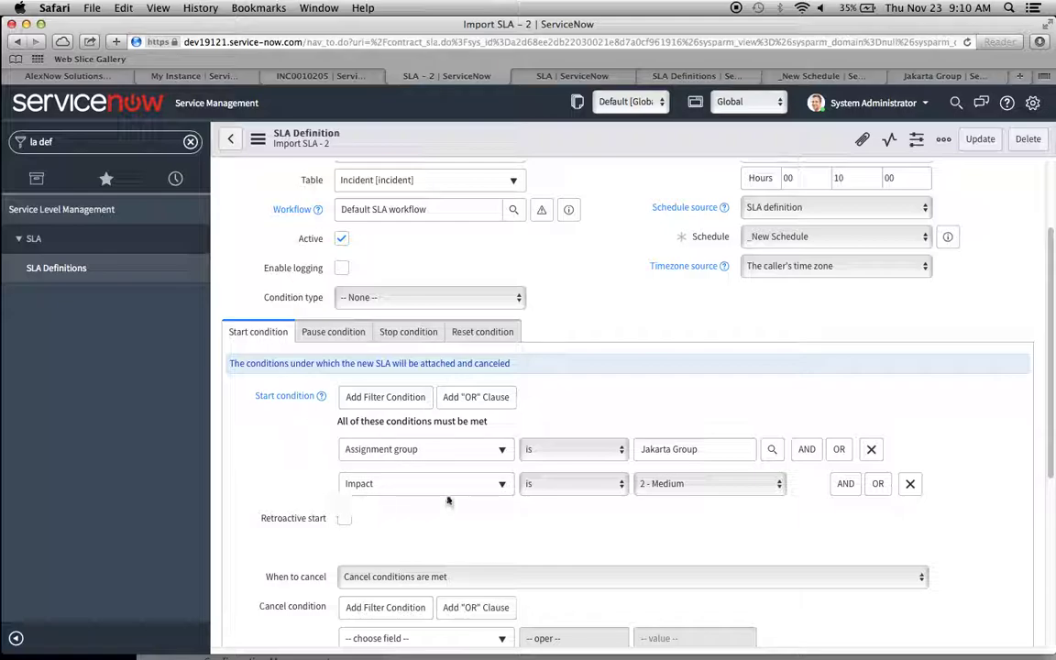
pyautogui.scroll(1, 718, 414)
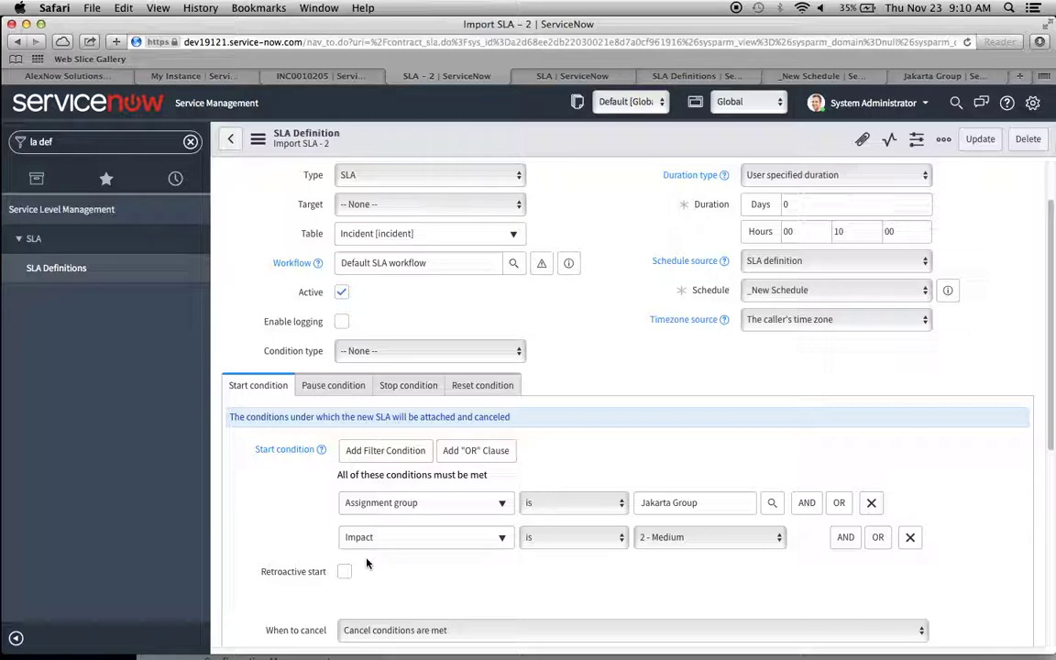
# - Switch to Chrome, enlarge its window, and review the Kingston Schedules release notes, the instance details and the SLA Definitions list
pyautogui.press('super+Tab')
pyautogui.press('super+Tab')
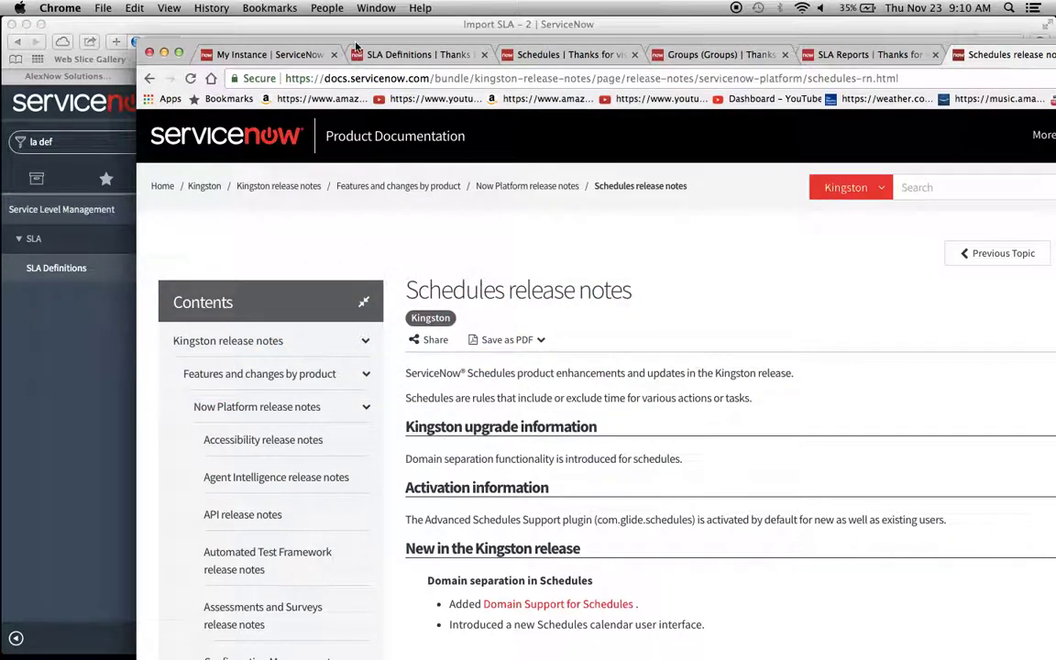
pyautogui.doubleClick(321, 43)
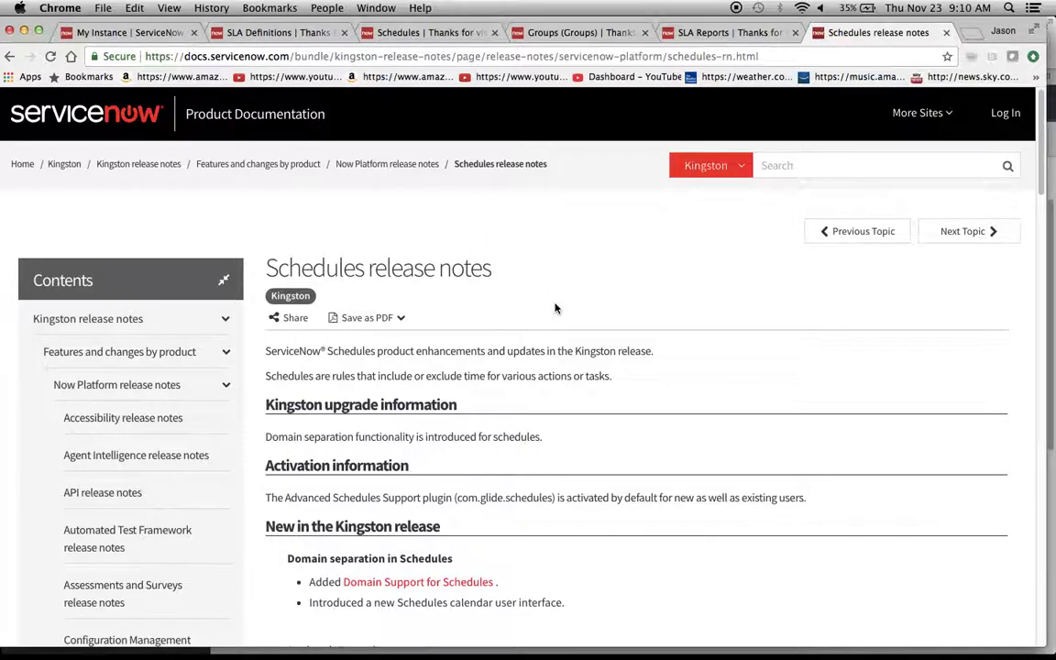
pyautogui.scroll(-5, 555, 307)
pyautogui.scroll(5, 555, 306)
pyautogui.click(101, 34)
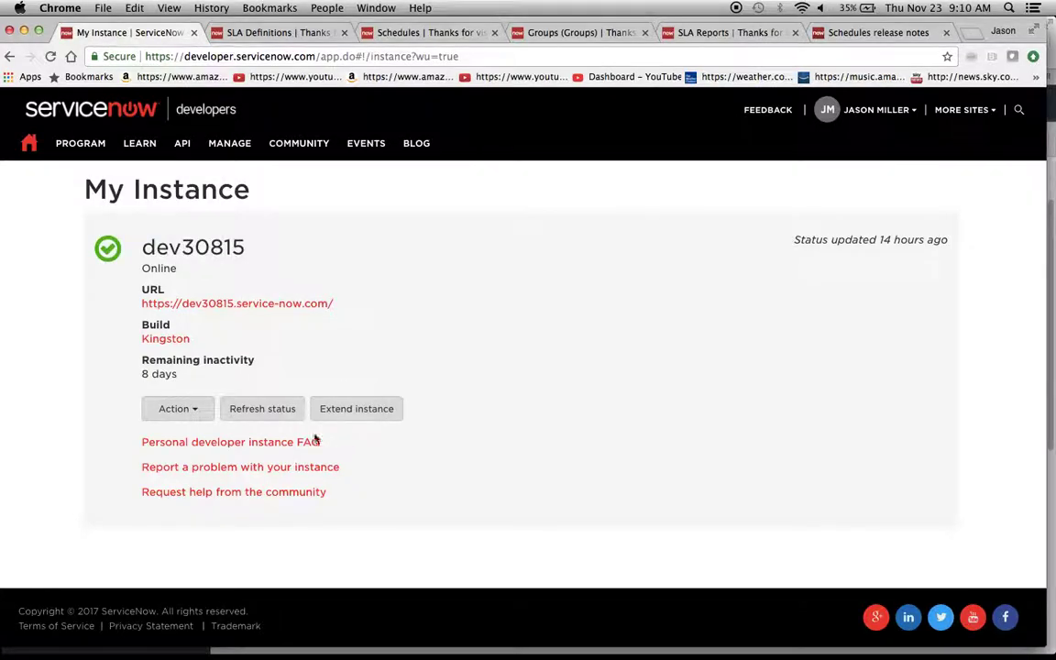
pyautogui.moveTo(147, 344)
pyautogui.click(267, 33)
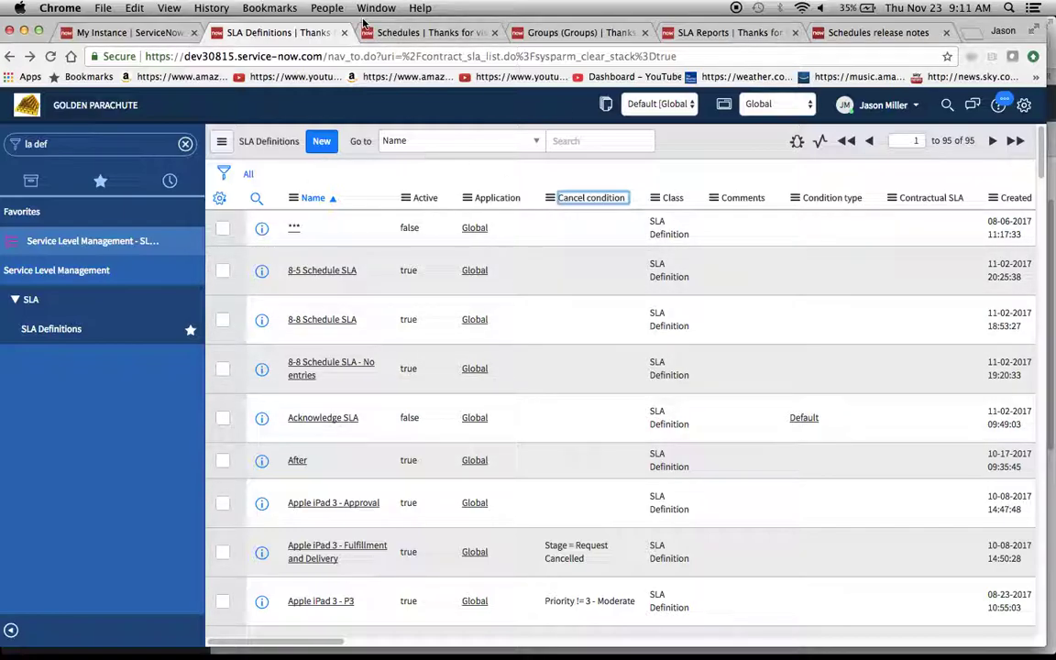
# - Switch back to Safari and review the Import SLA definition and the SLA Definitions list filtered by import
pyautogui.press('super+Tab')
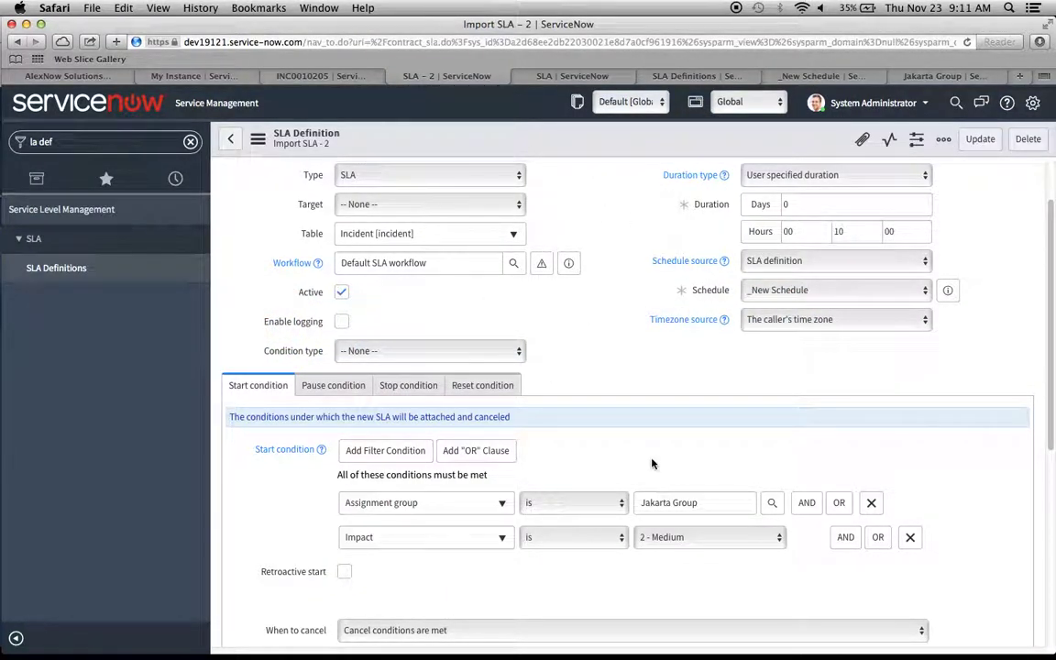
pyautogui.click(557, 76)
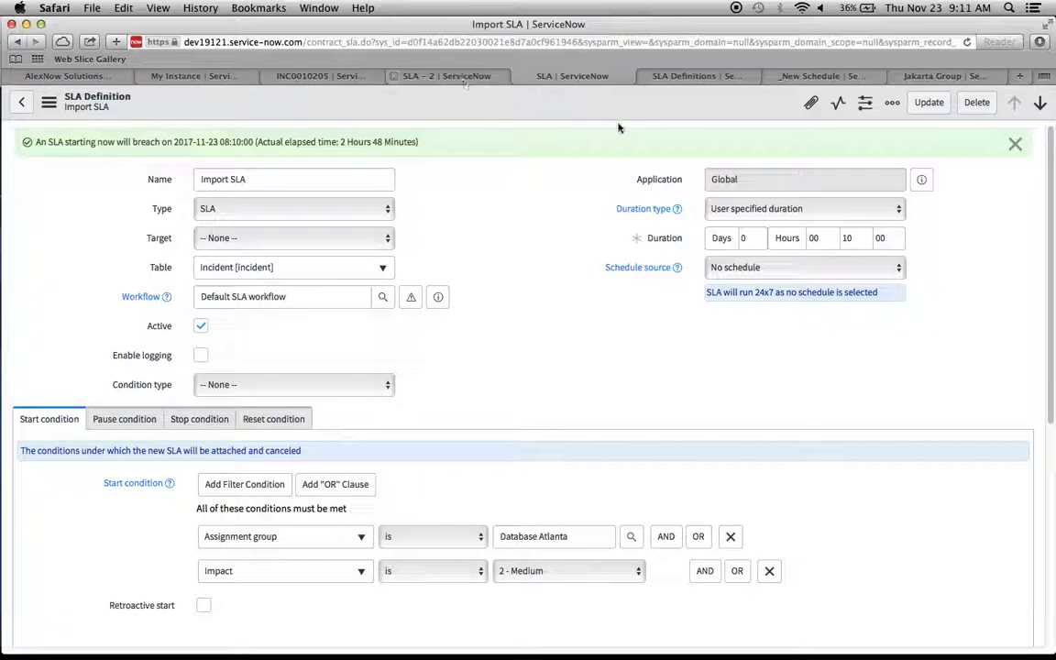
pyautogui.click(683, 75)
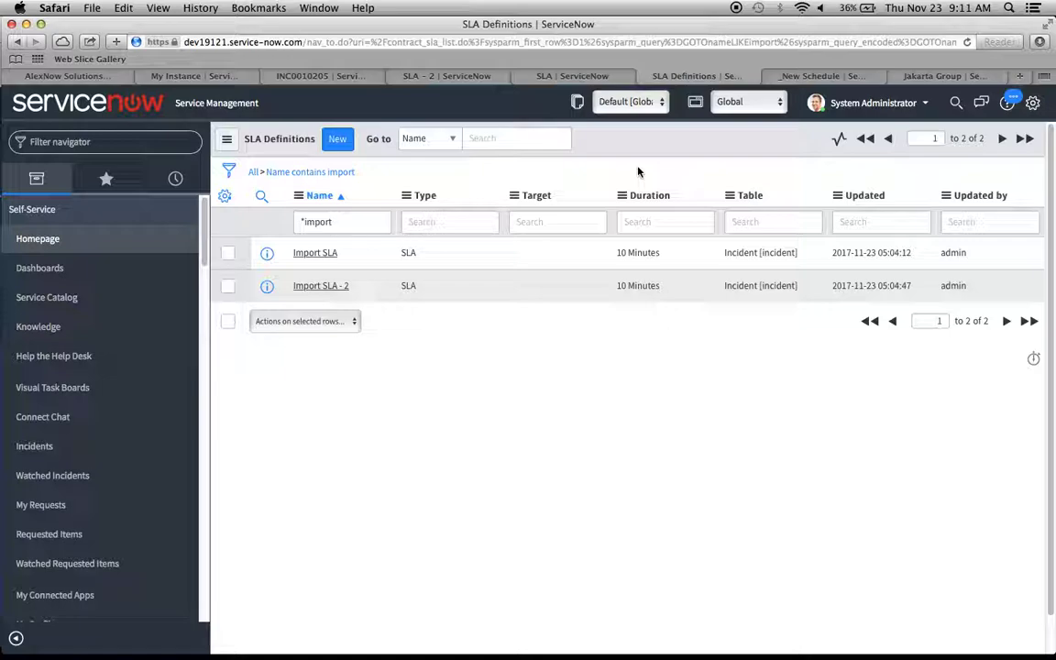
# - Export the filtered SLA Definitions list as XML and download the exported file
pyautogui.rightClick(420, 198)
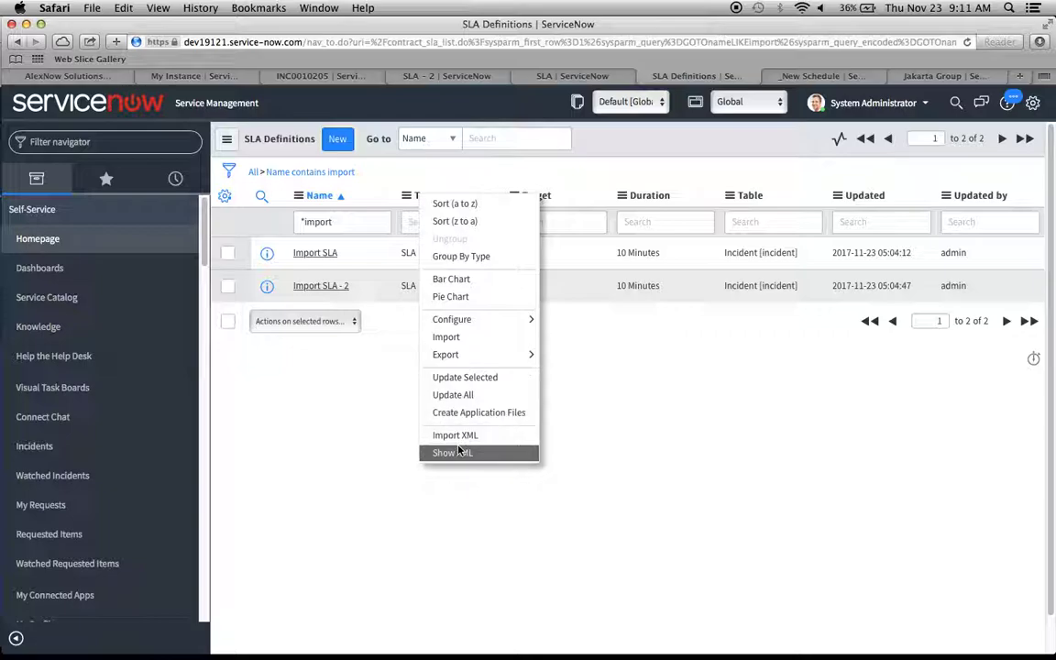
pyautogui.moveTo(465, 358)
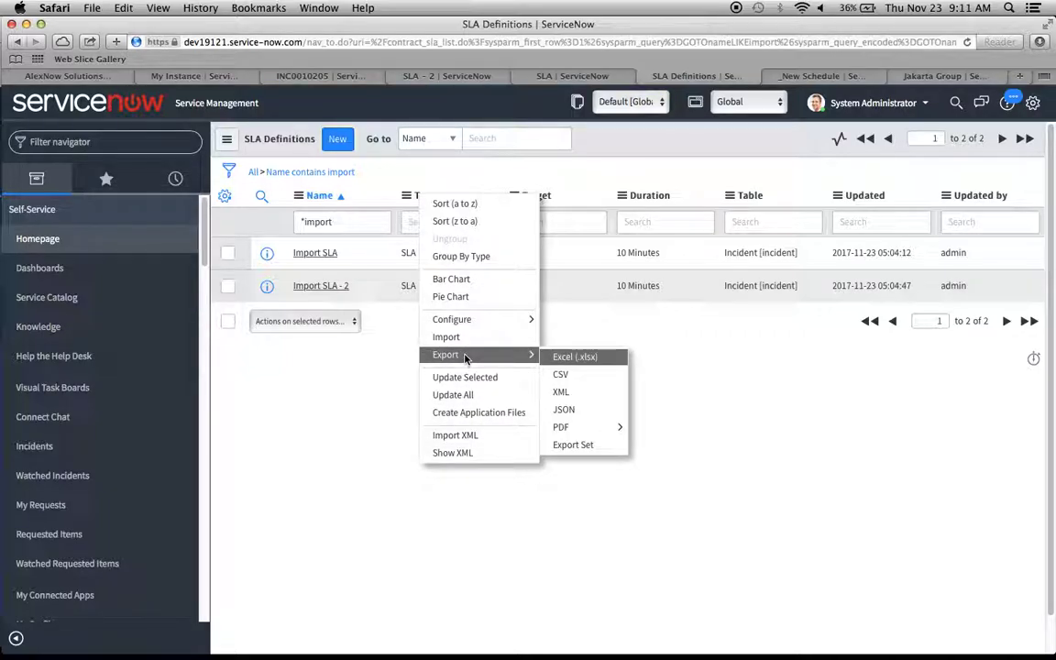
pyautogui.click(561, 394)
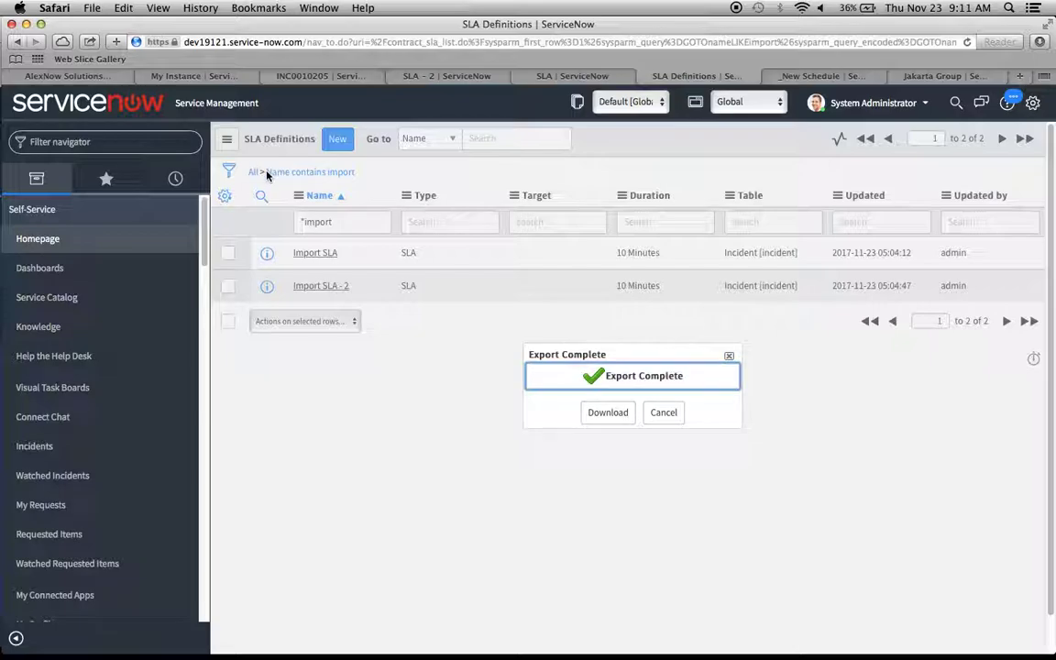
pyautogui.click(605, 413)
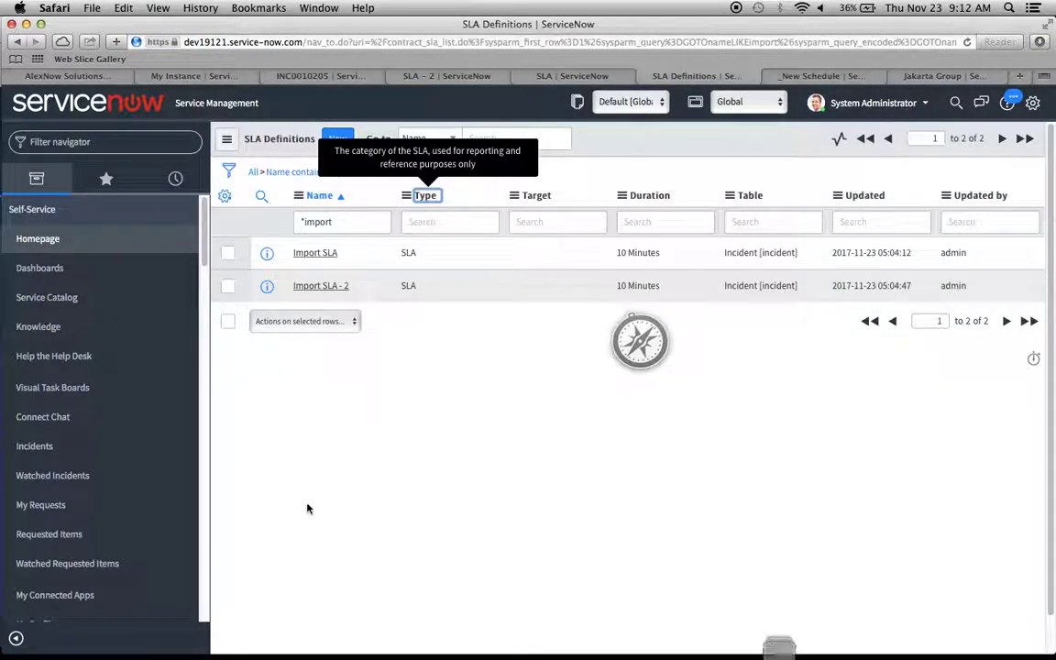
pyautogui.moveTo(802, 651)
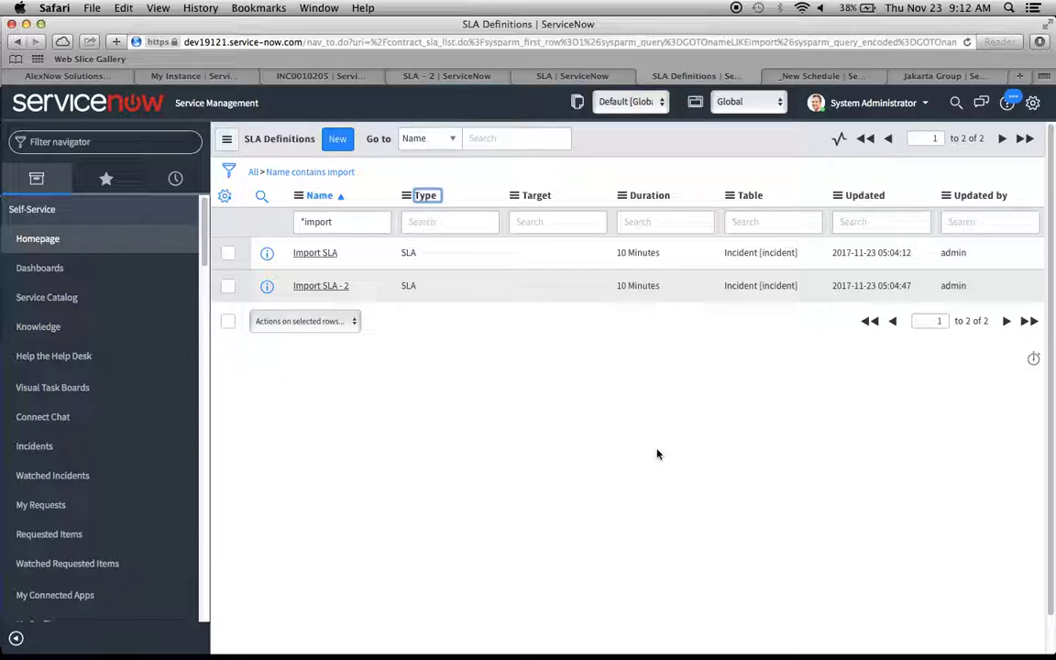
# - Switch to the Kingston instance in Chrome and open the XML import page from its SLA Definitions list
pyautogui.press('super+Tab')
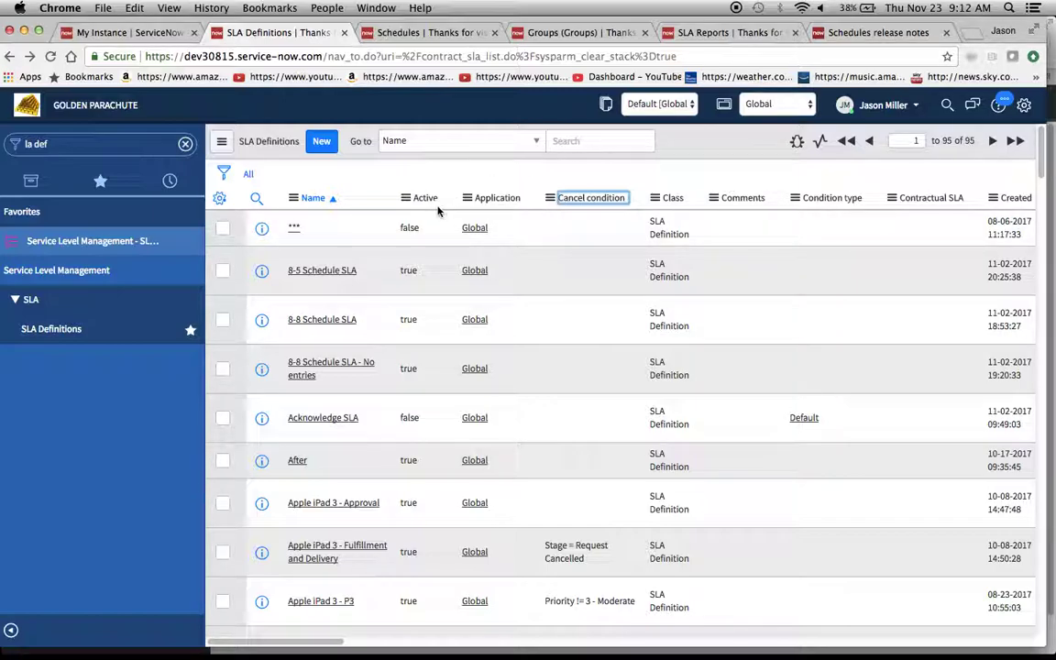
pyautogui.click(222, 146)
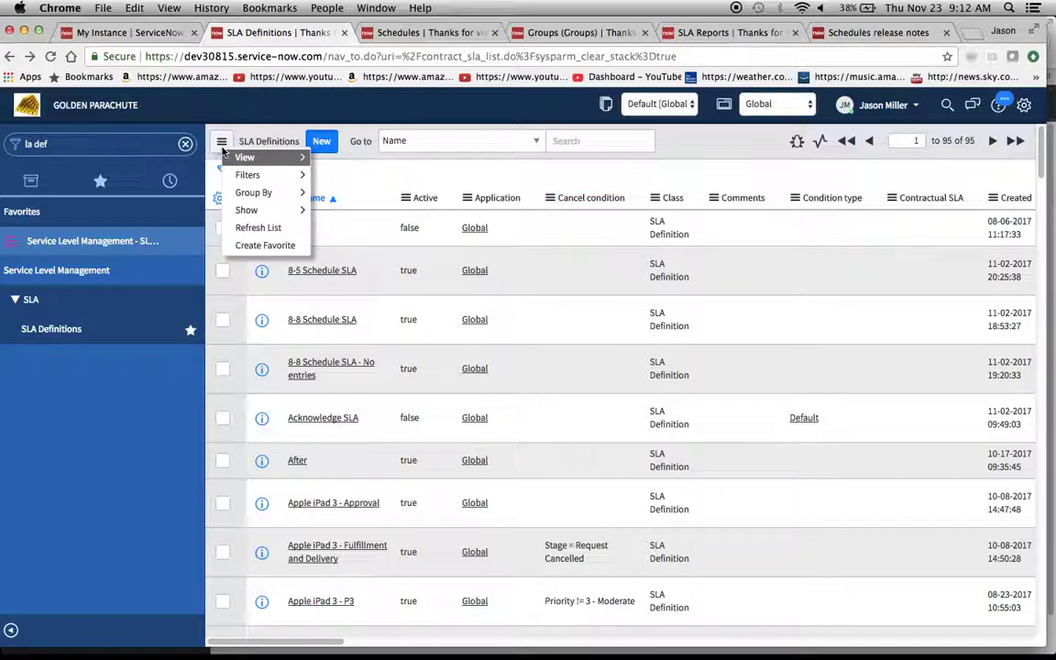
pyautogui.click(393, 169)
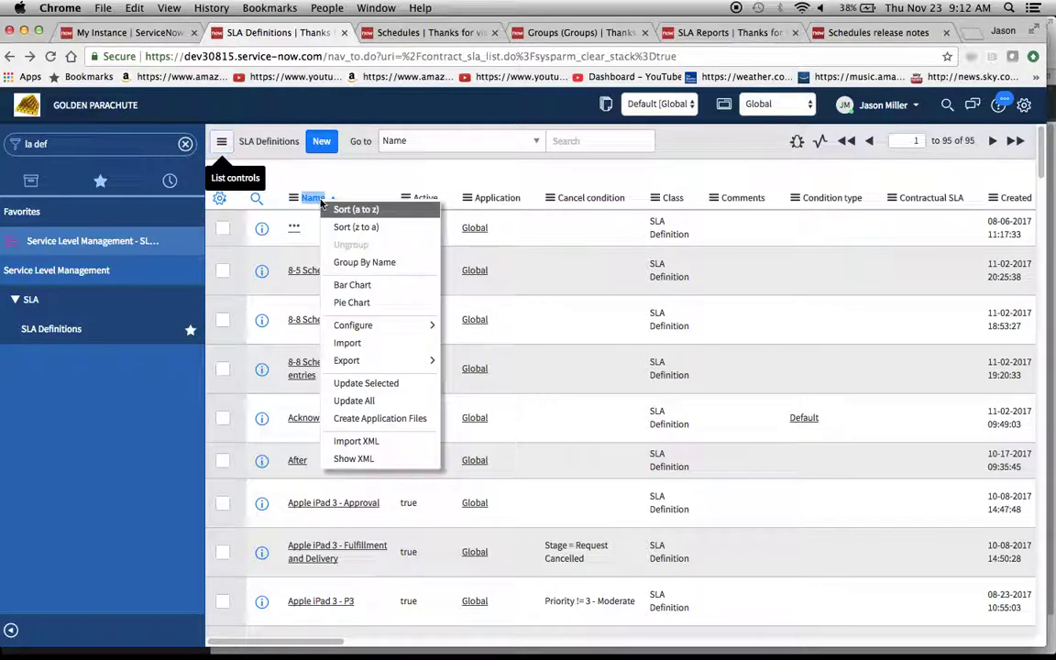
pyautogui.rightClick(320, 200)
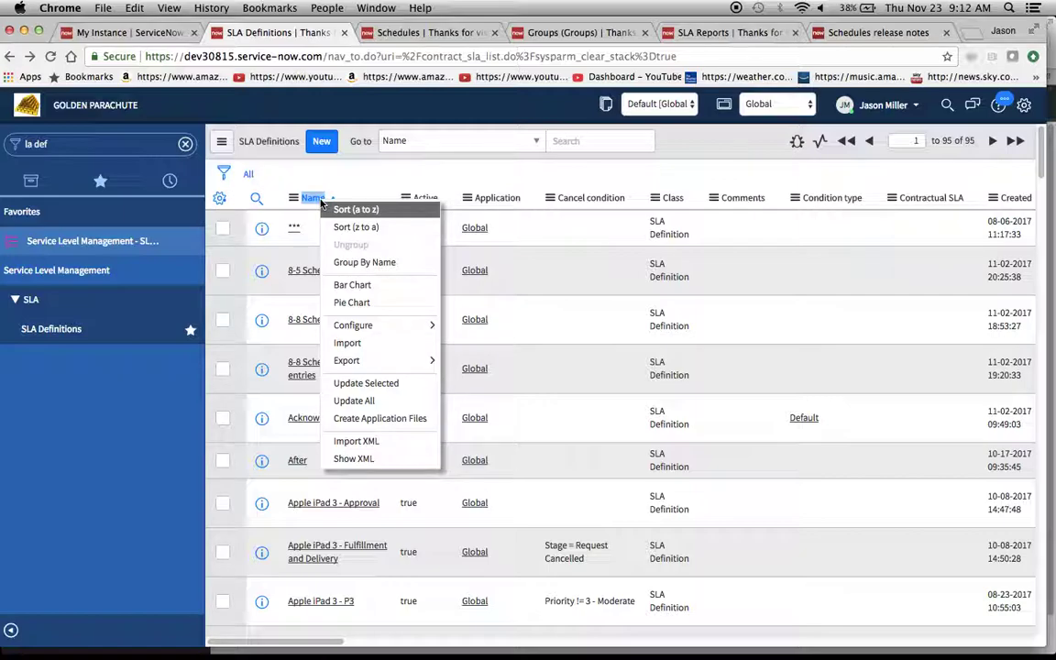
pyautogui.click(367, 442)
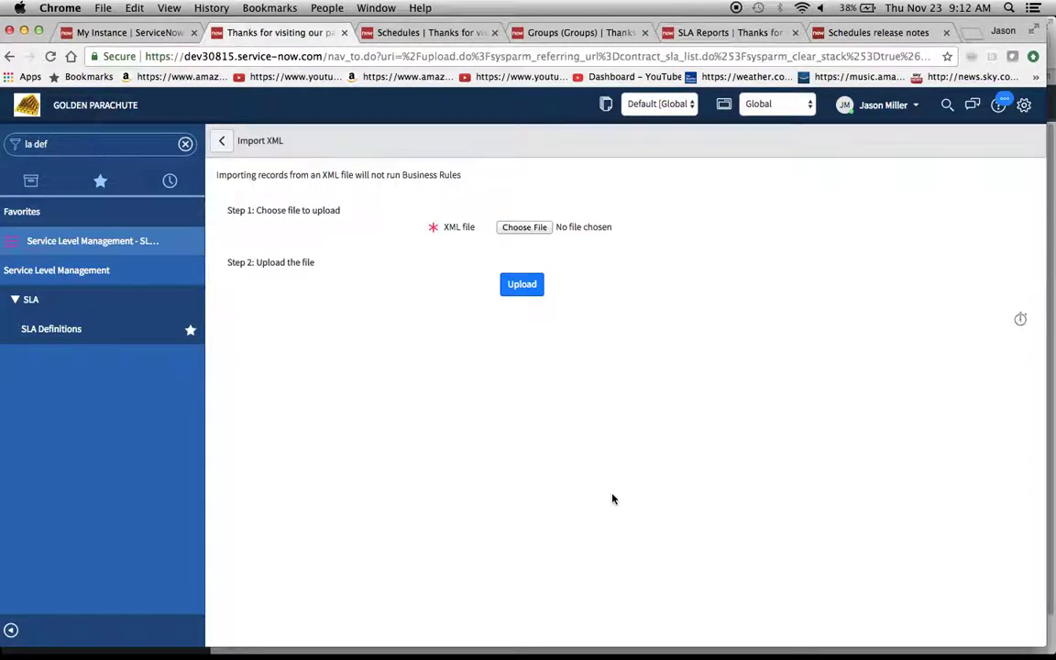
# - Choose contract_sla (GOTOnameLIKEimport).xml from the Downloads folder and upload it to import the SLA definitions
pyautogui.click(523, 227)
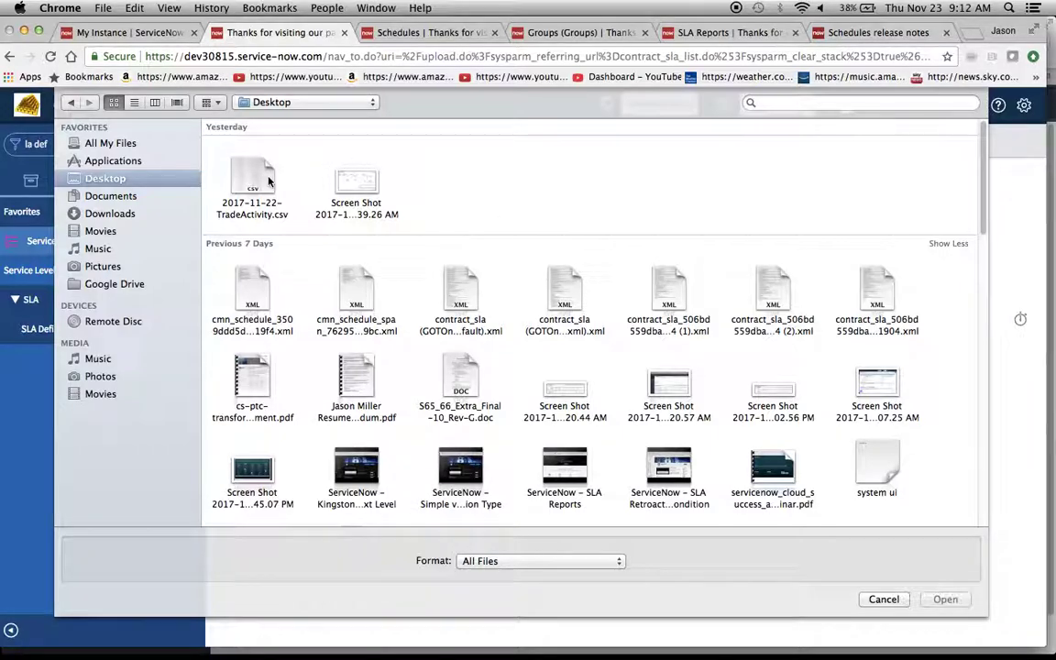
pyautogui.scroll(-10, 458, 319)
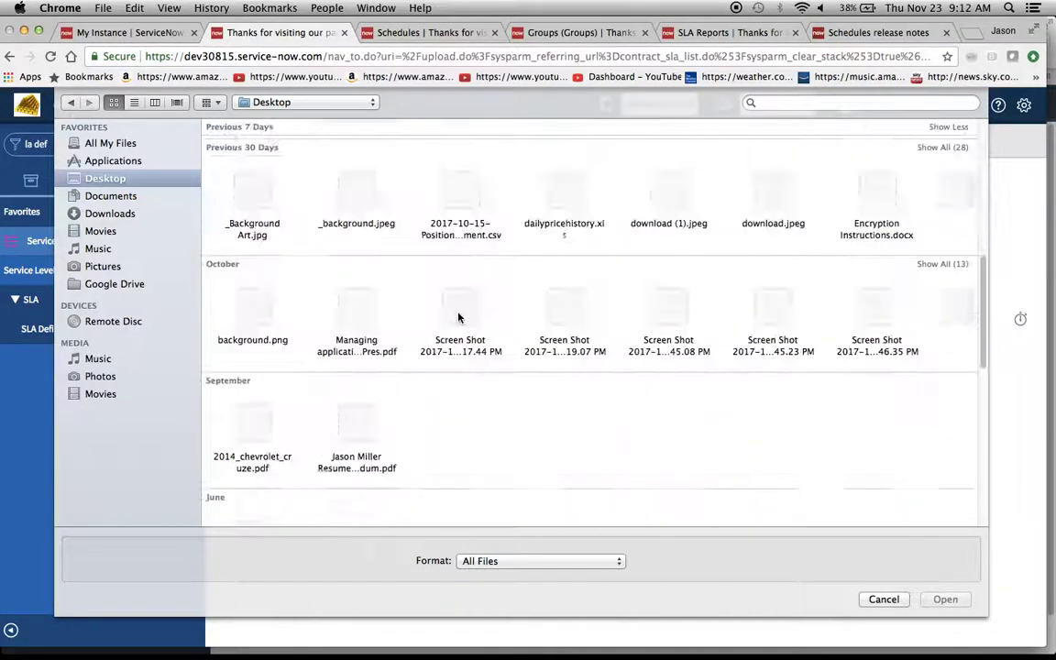
pyautogui.scroll(-5, 458, 318)
pyautogui.scroll(10, 459, 318)
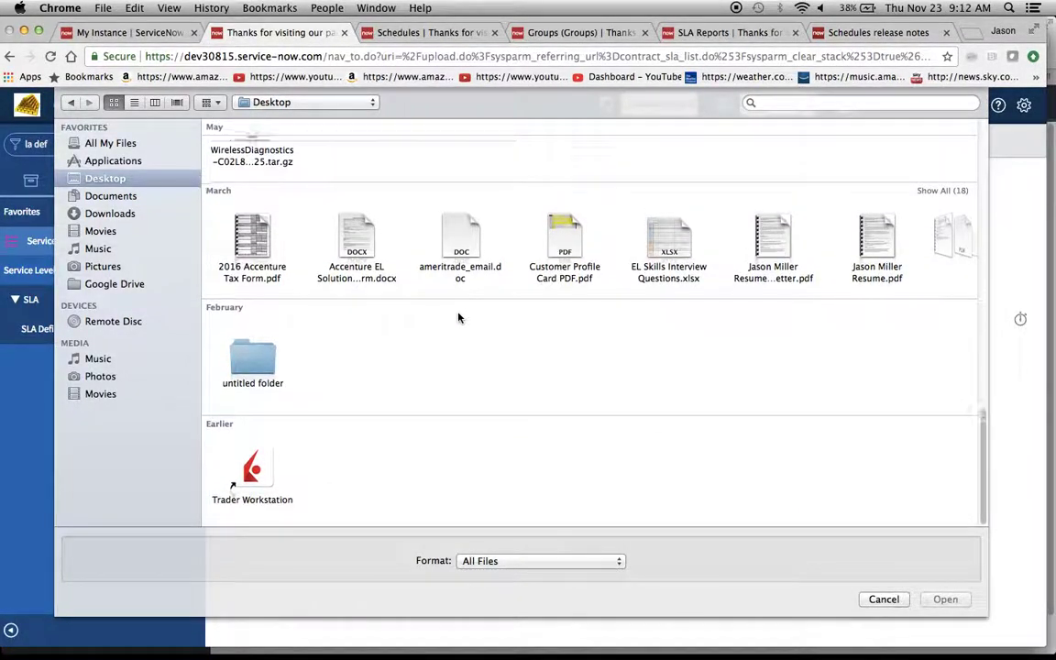
pyautogui.scroll(1, 459, 318)
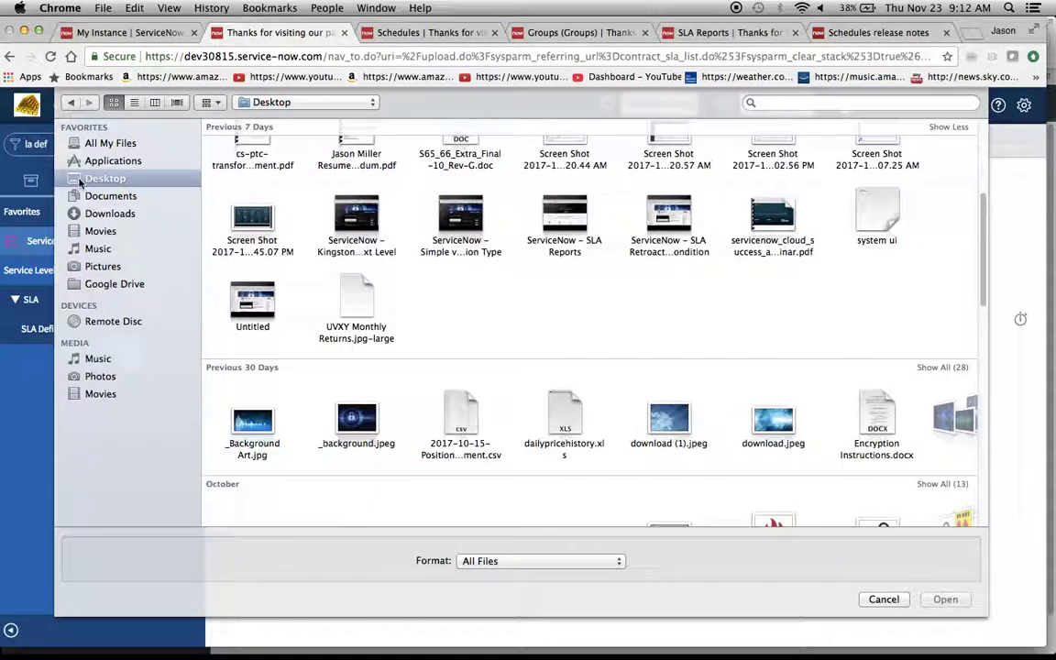
pyautogui.click(121, 212)
pyautogui.scroll(2, 601, 385)
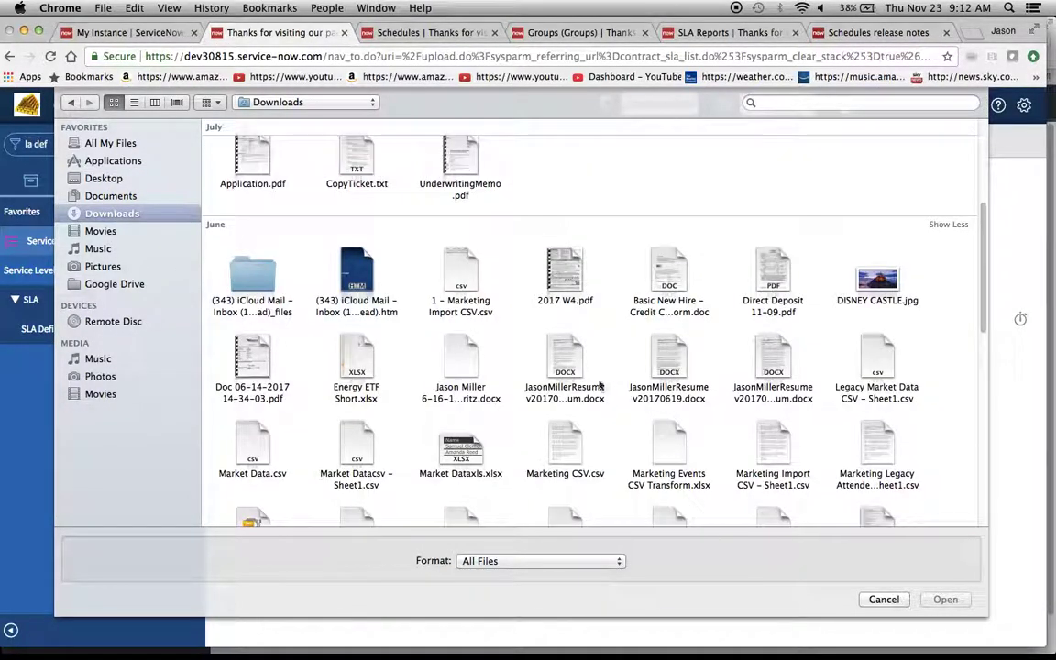
pyautogui.scroll(5, 403, 246)
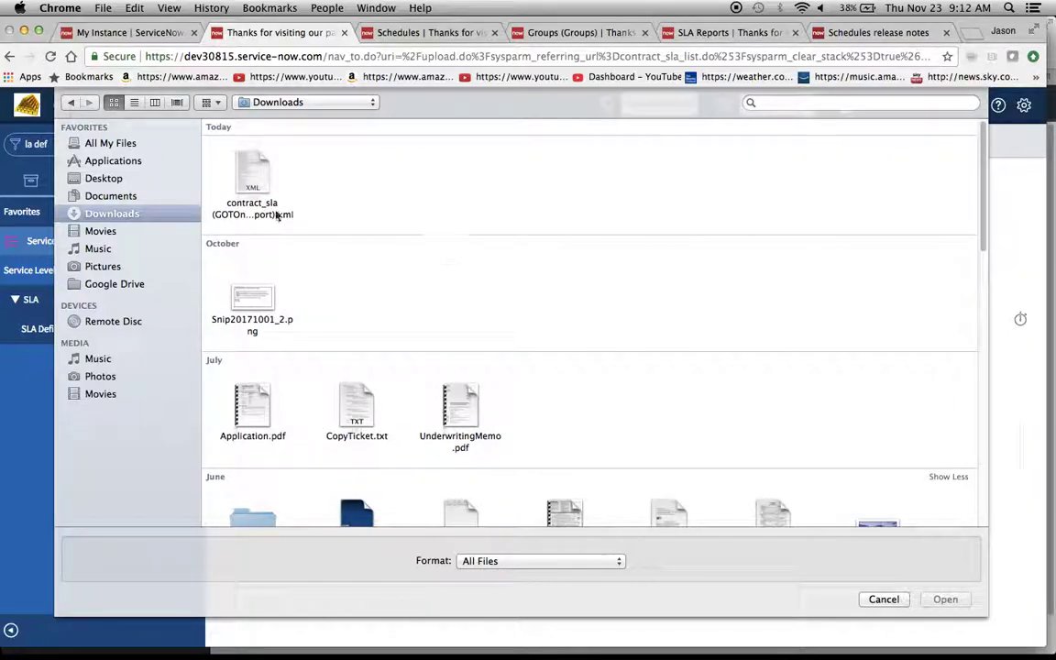
pyautogui.click(255, 183)
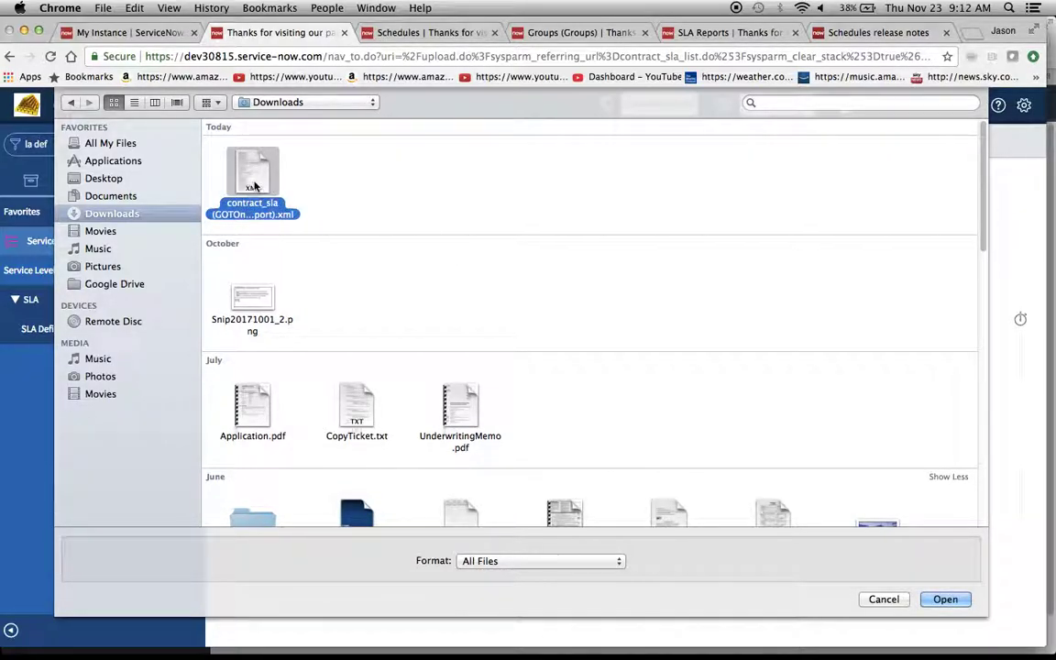
pyautogui.doubleClick(255, 183)
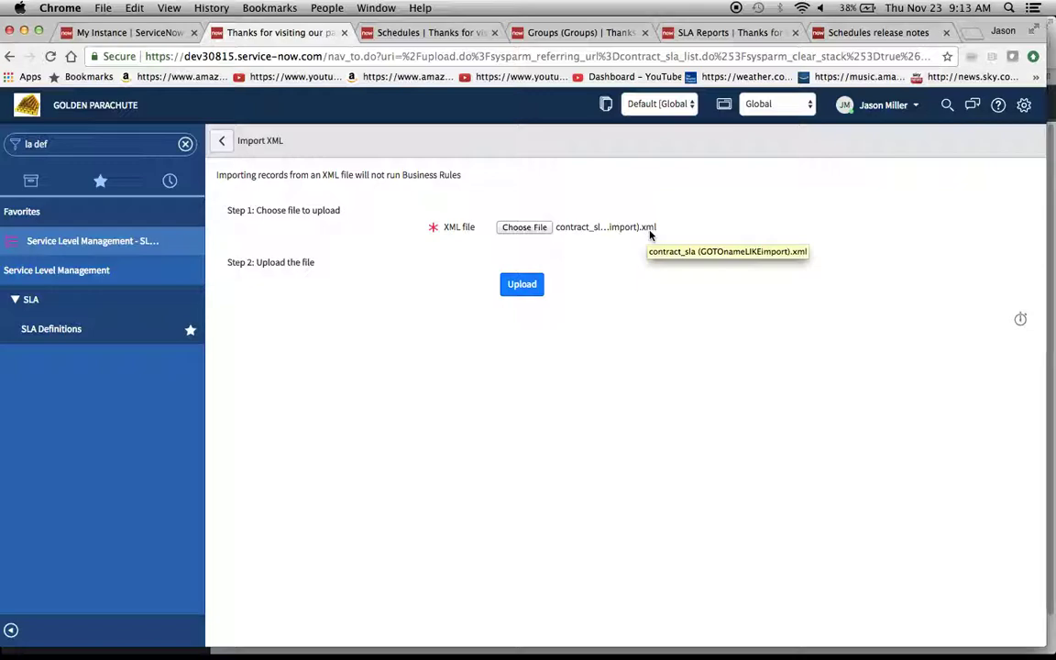
pyautogui.click(522, 284)
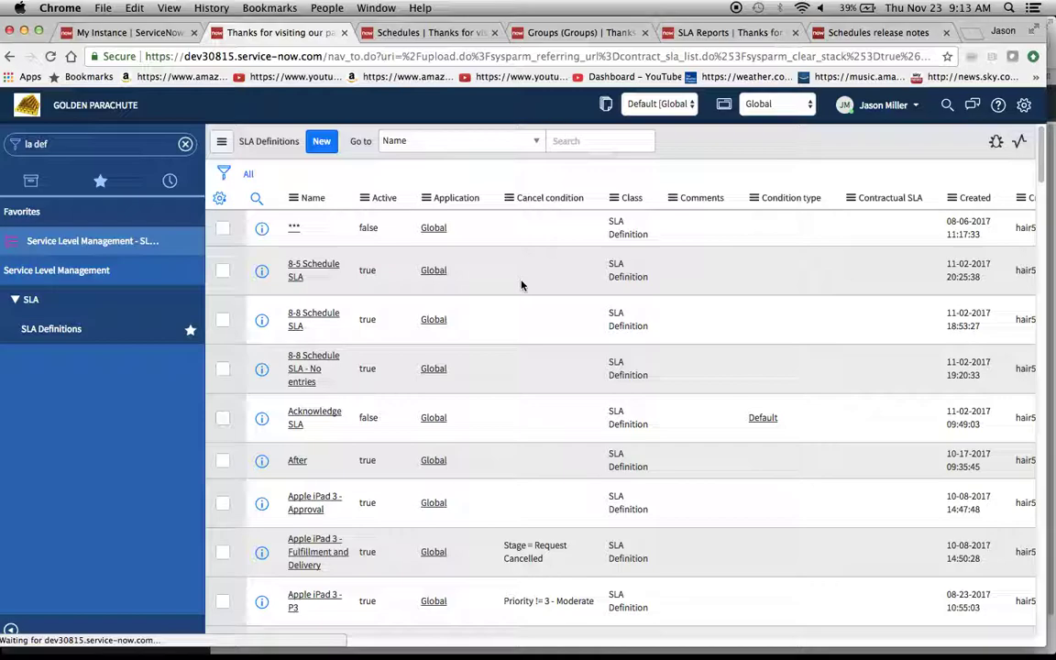
# - Search the SLA definition names for *import and open Import SLA and Import SLA - 2 in separate browser tabs
pyautogui.click(594, 144)
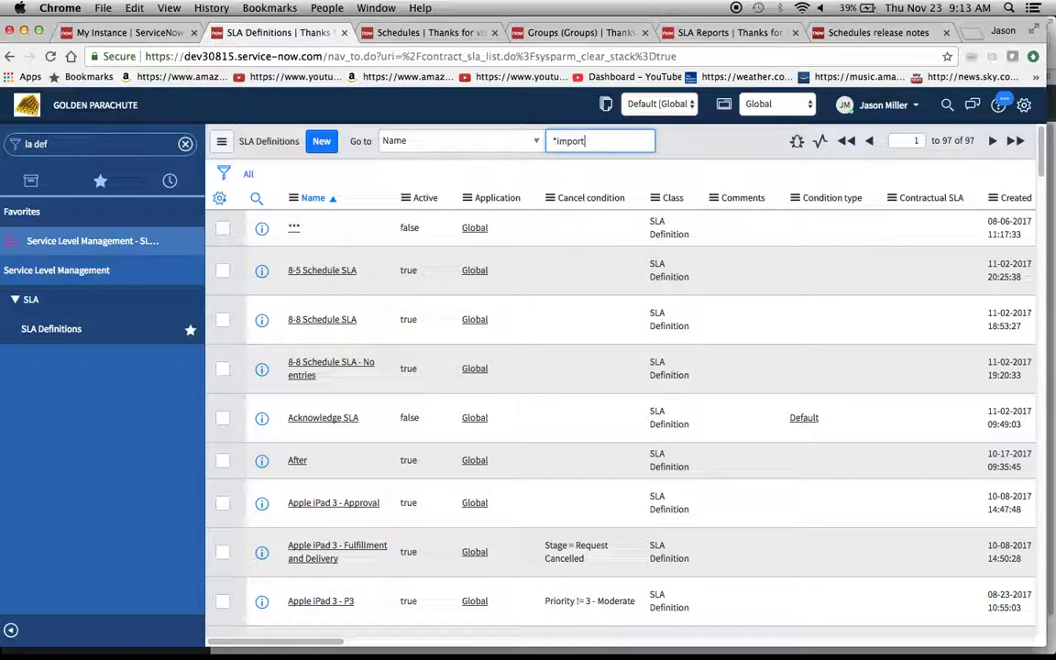
pyautogui.press('Return')
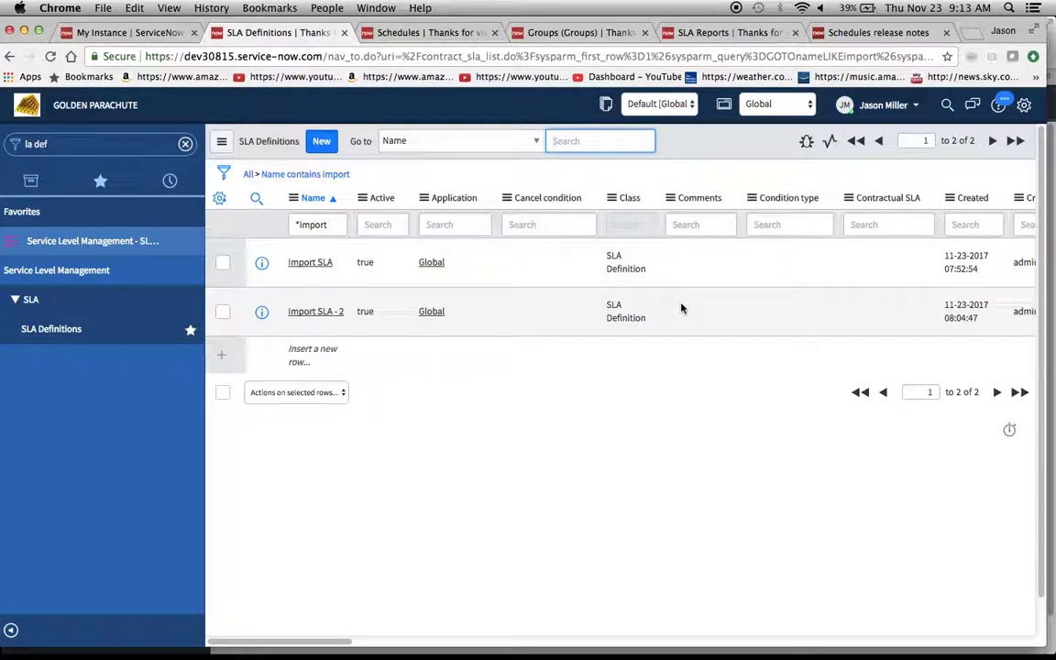
pyautogui.keyDown('super'); pyautogui.click(311, 263); pyautogui.keyUp('super')
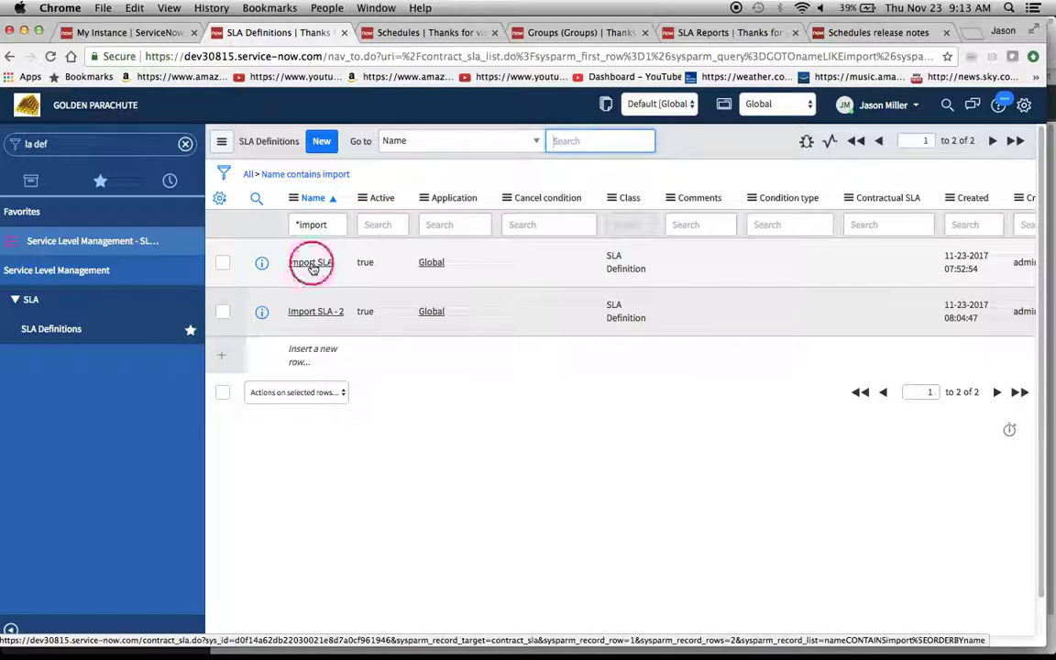
pyautogui.keyDown('super'); pyautogui.click(325, 313); pyautogui.keyUp('super')
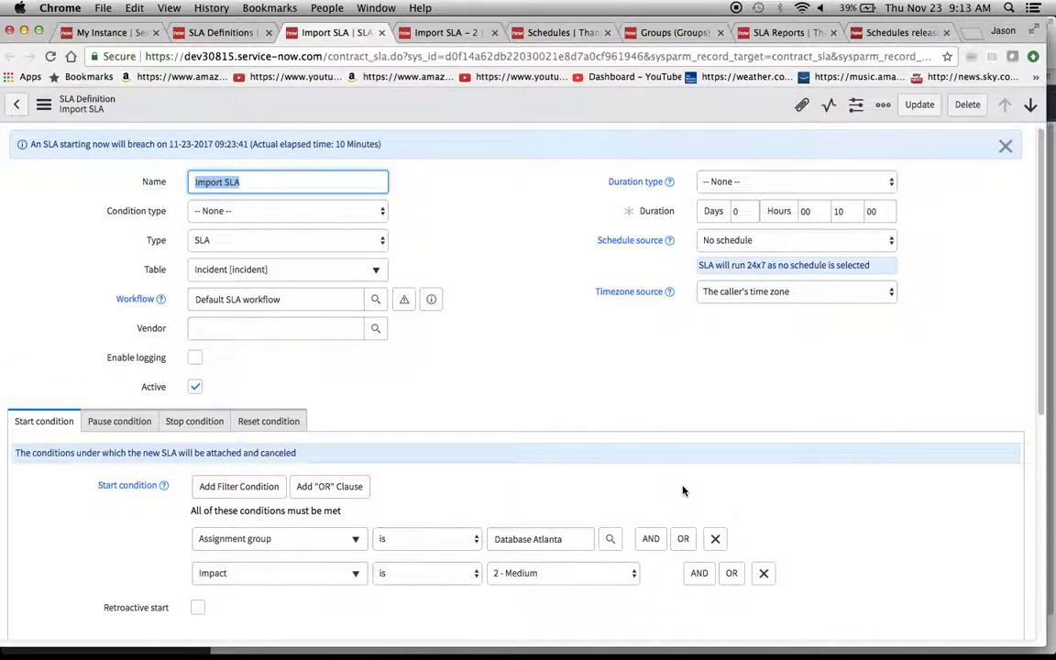
# - Review the start and stop conditions of Import SLA and the schedule and start condition of Import SLA - 2
pyautogui.scroll(-1, 683, 490)
pyautogui.scroll(-5, 843, 413)
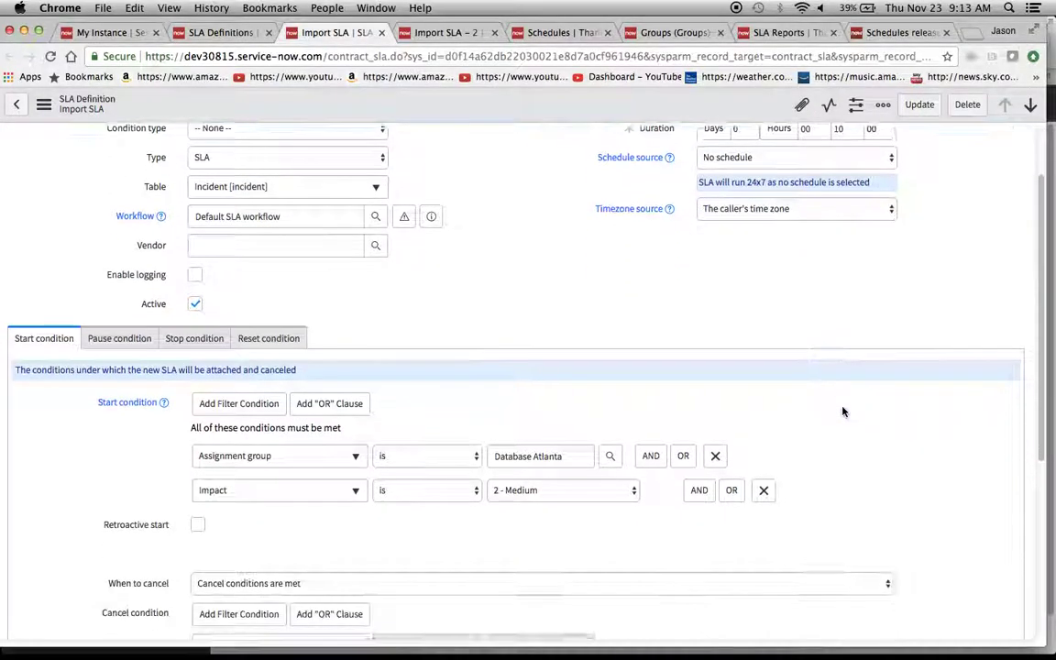
pyautogui.scroll(2, 841, 410)
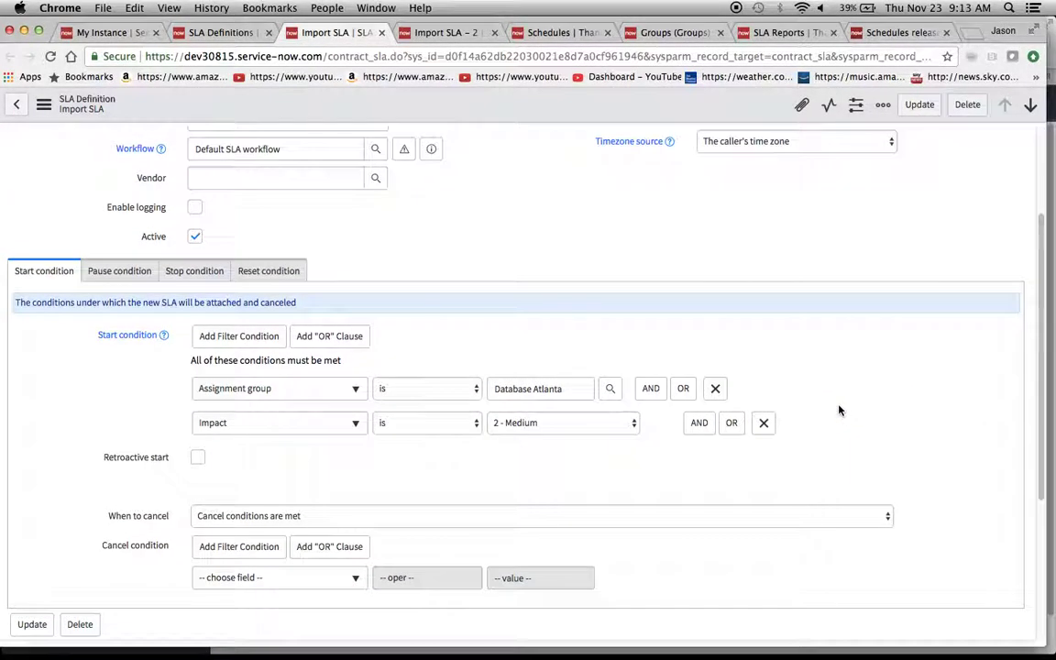
pyautogui.click(188, 277)
pyautogui.scroll(4, 537, 293)
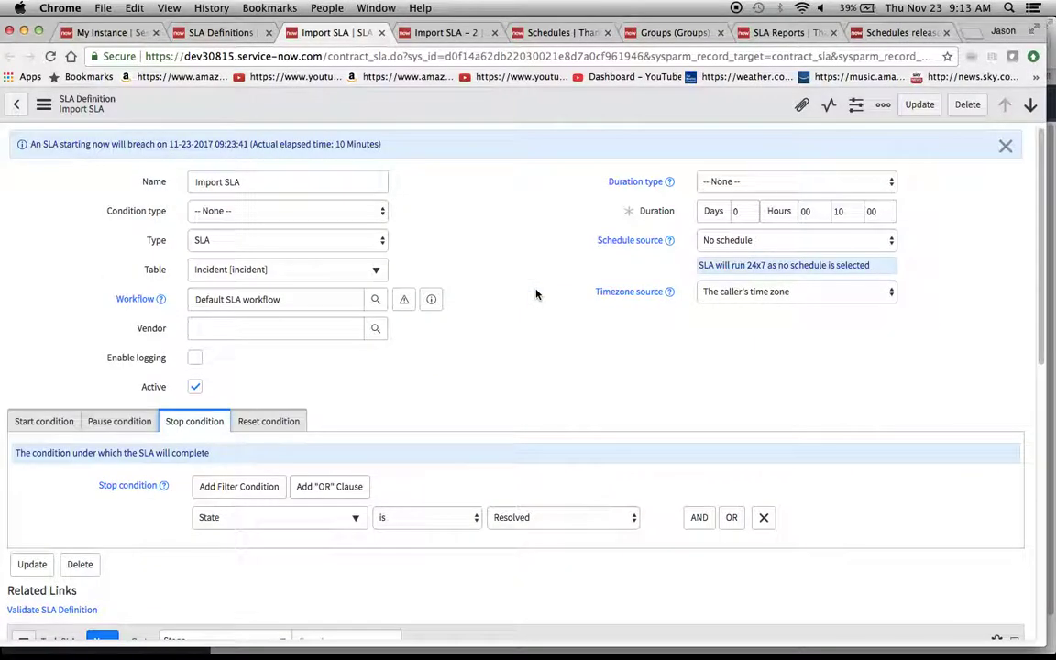
pyautogui.click(43, 421)
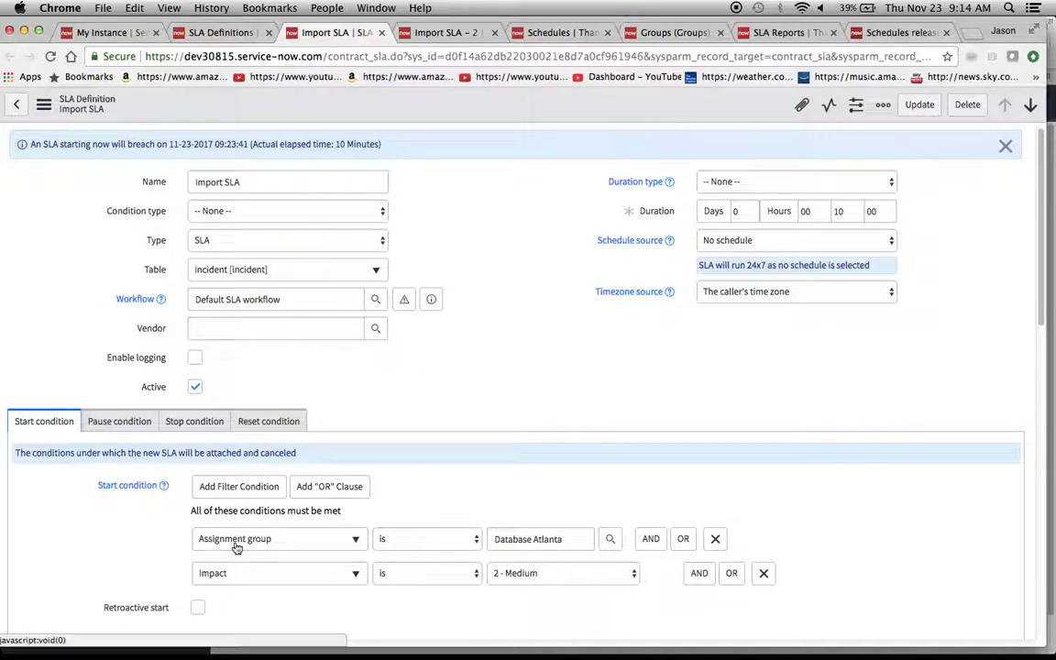
pyautogui.click(440, 33)
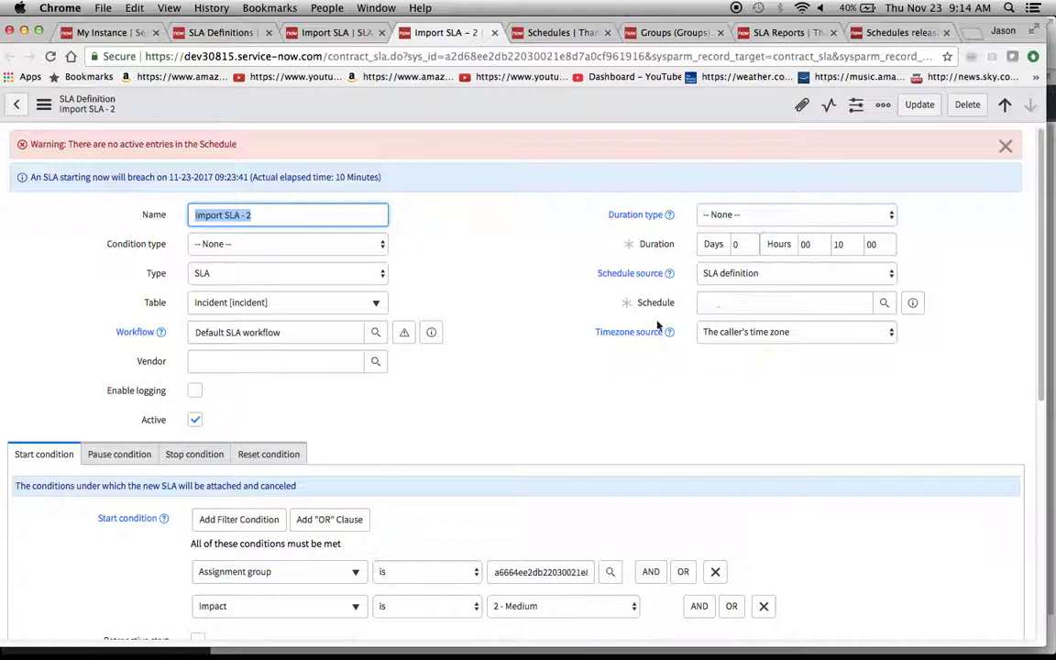
pyautogui.scroll(-3, 580, 447)
# - Switch to the Jakarta instance in Safari and export the _New Schedule record as XML
pyautogui.press('super+Tab')
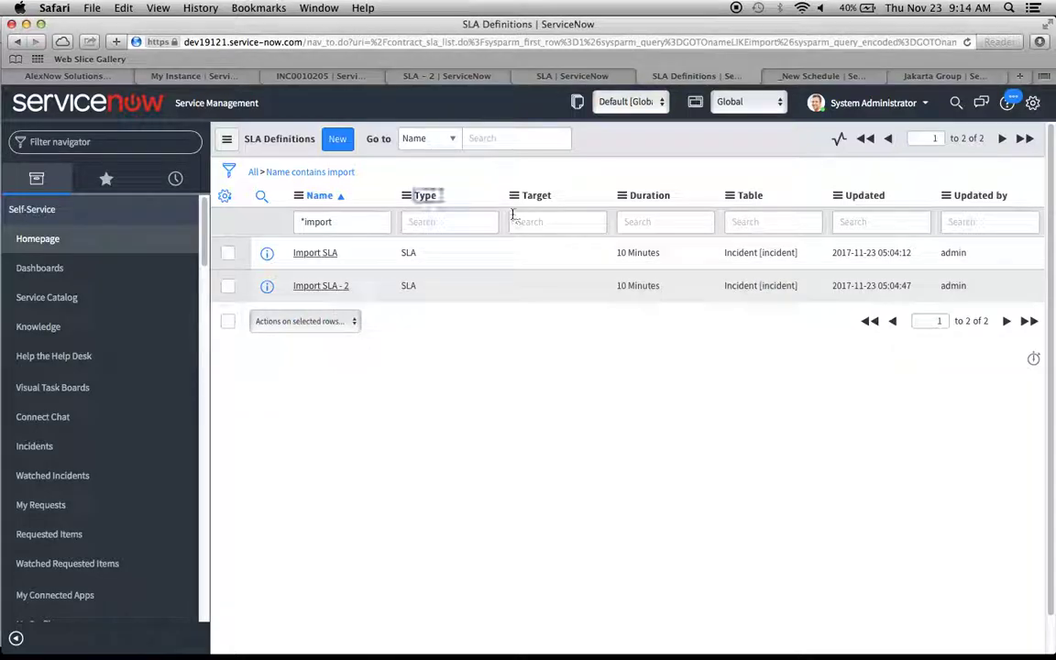
pyautogui.click(822, 77)
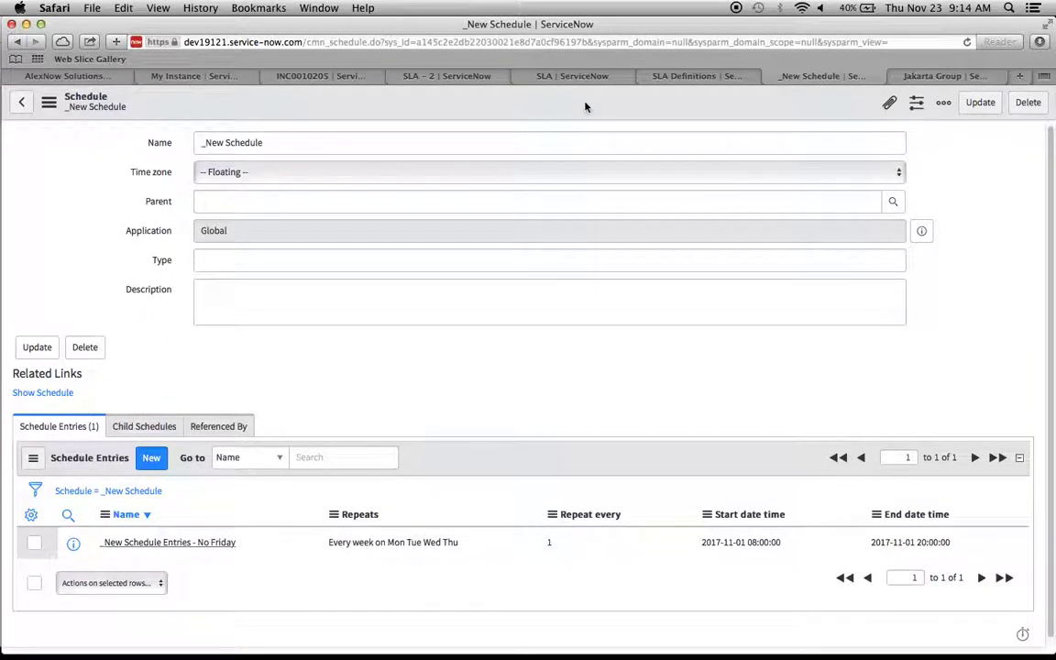
pyautogui.rightClick(534, 109)
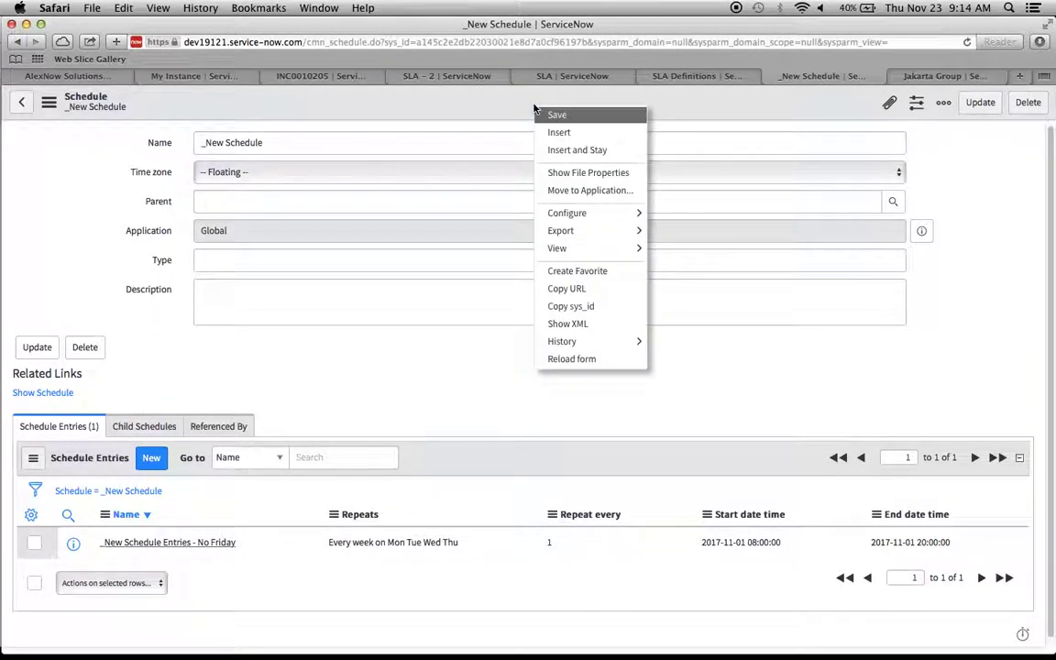
pyautogui.moveTo(591, 231)
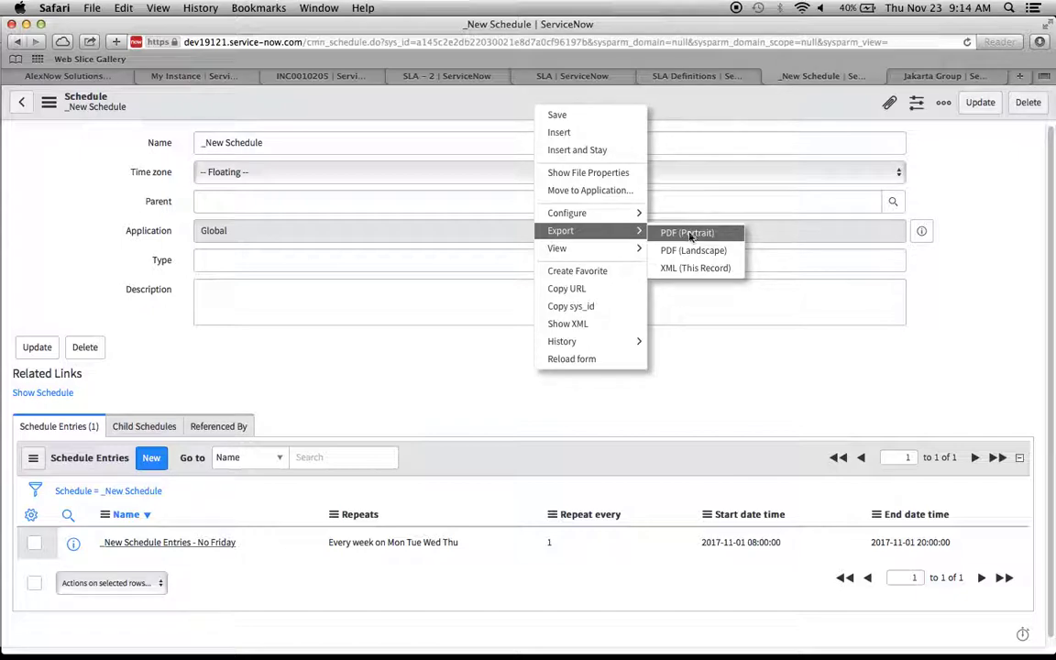
pyautogui.click(691, 273)
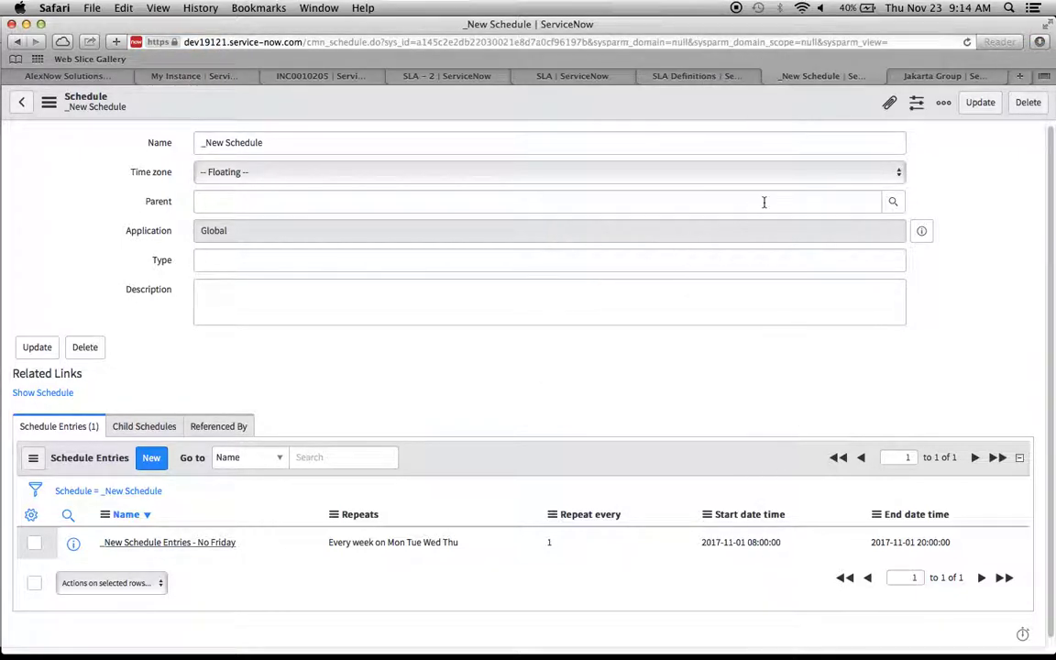
# - Export the Jakarta Group record as XML from its group form
pyautogui.click(924, 81)
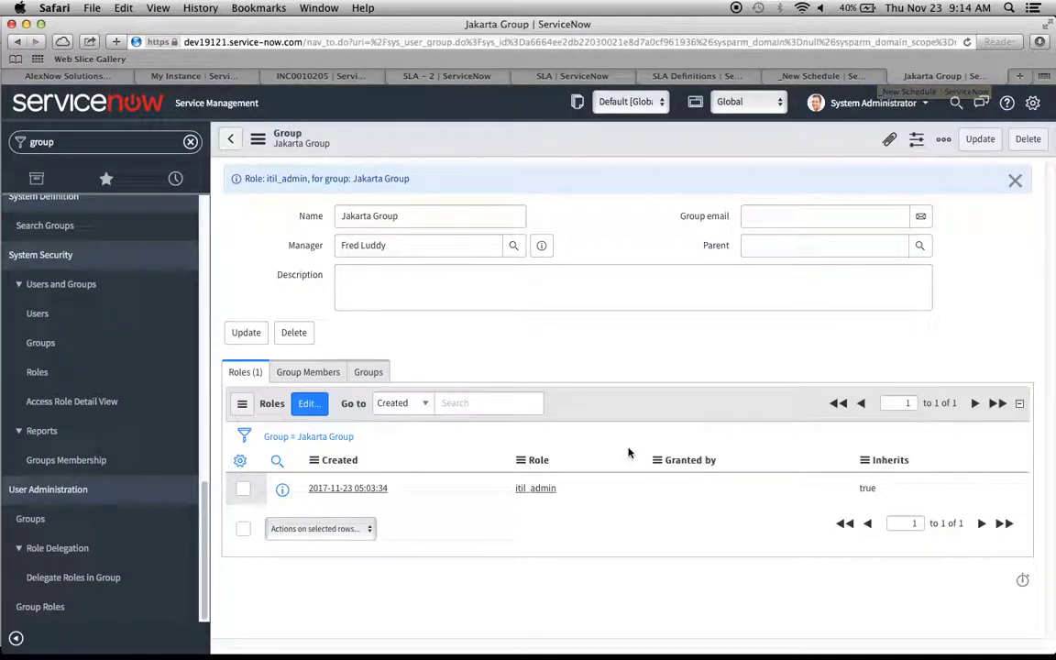
pyautogui.rightClick(590, 150)
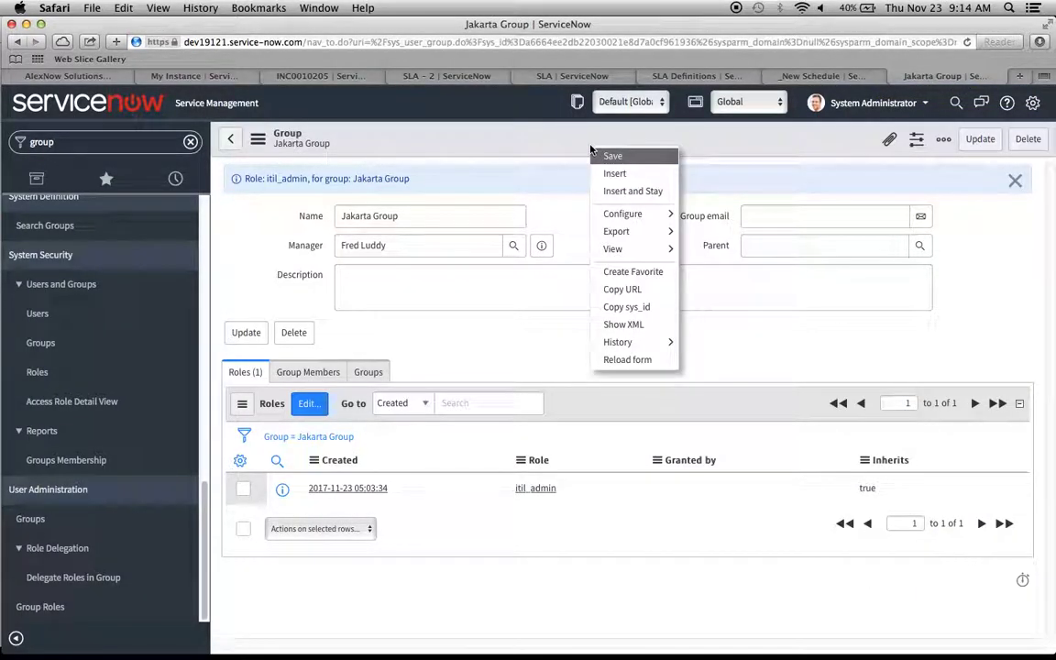
pyautogui.moveTo(647, 237)
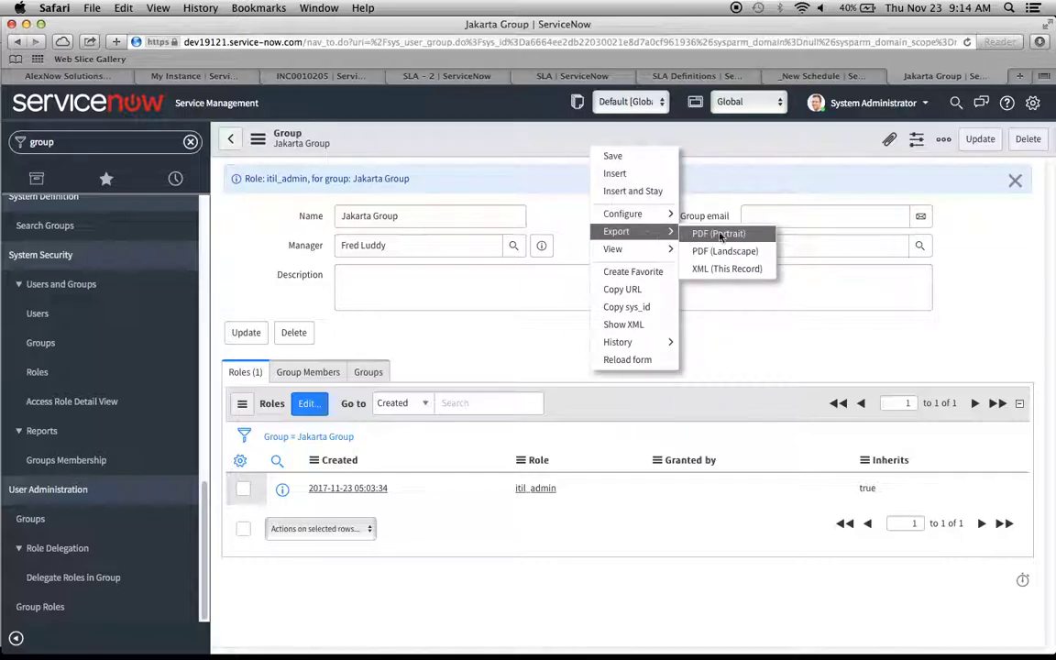
pyautogui.click(733, 268)
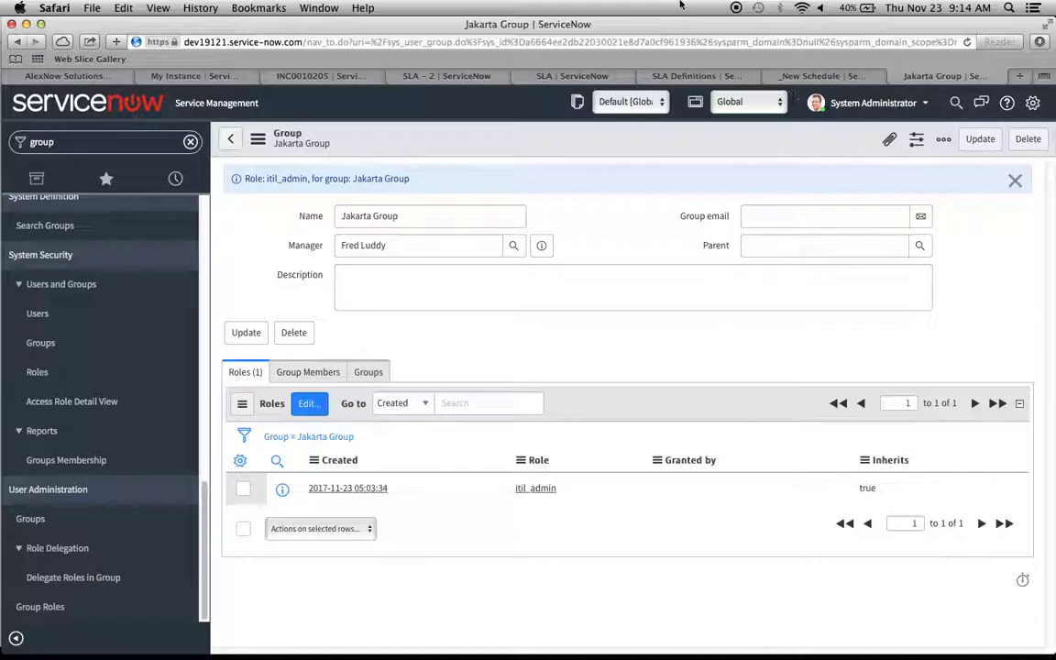
# - Return to the Kingston instance in Chrome, check the Schedule reference on Import SLA - 2 and bring up the Schedules list
pyautogui.press('super+Tab')
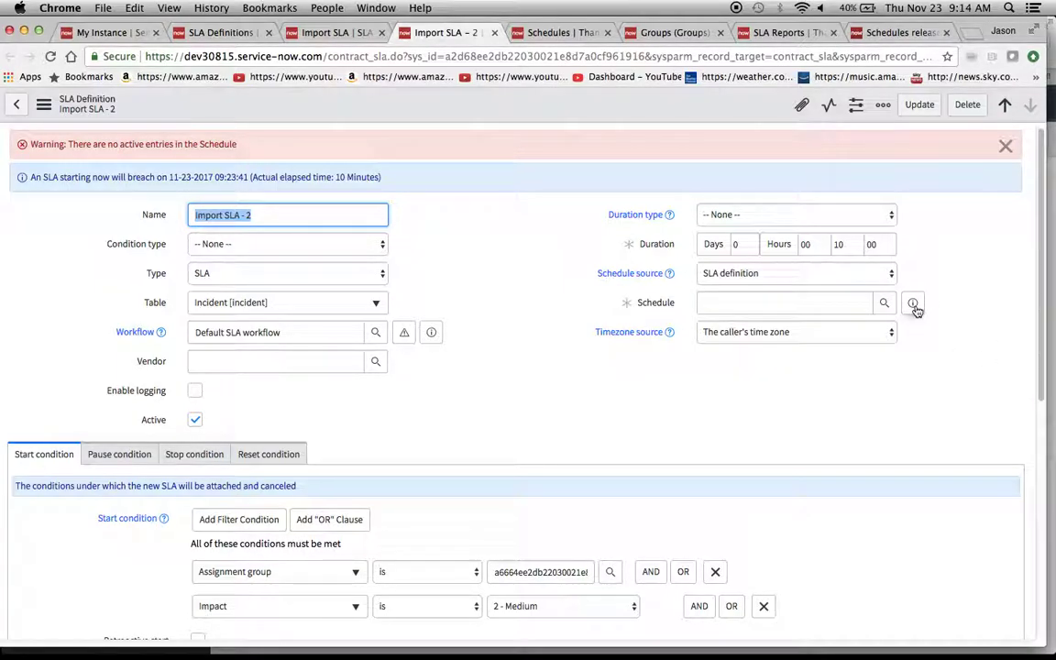
pyautogui.click(914, 306)
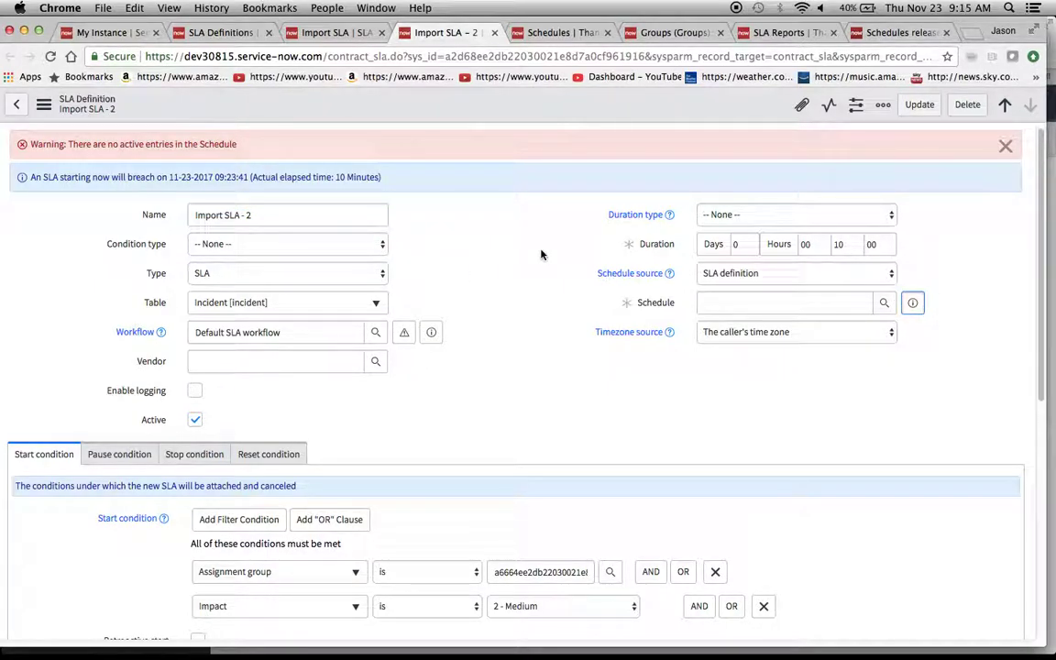
pyautogui.click(548, 33)
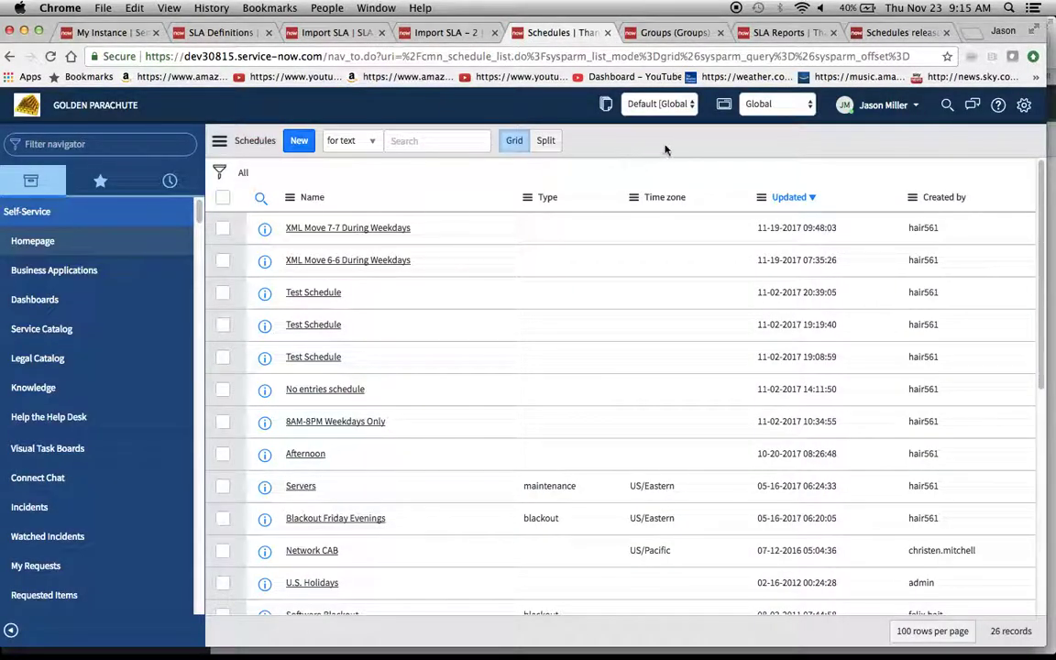
pyautogui.click(219, 143)
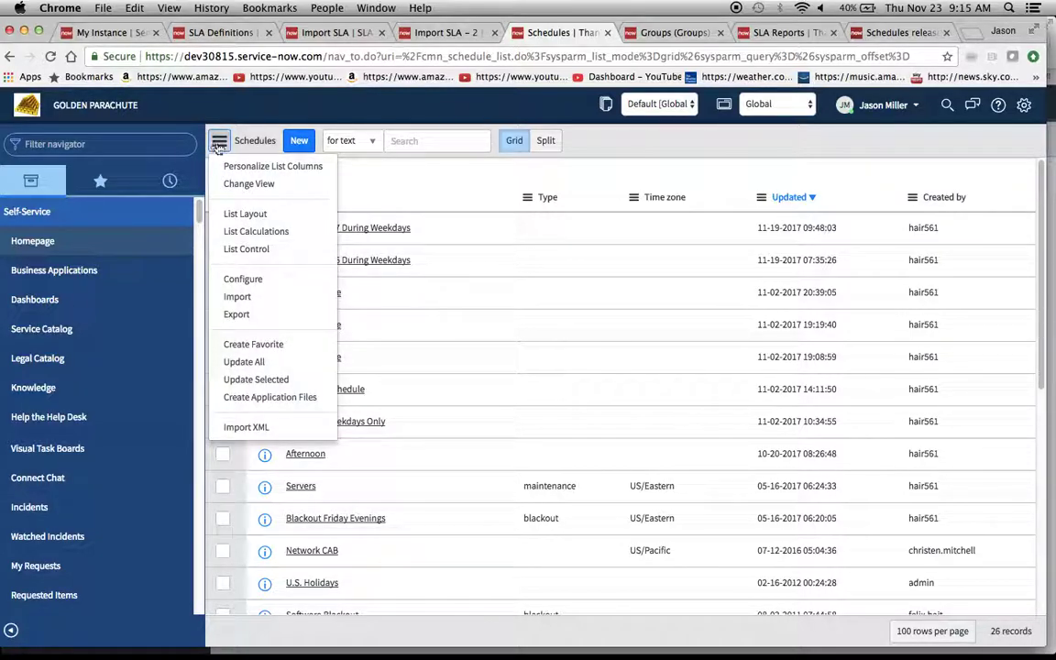
pyautogui.click(252, 300)
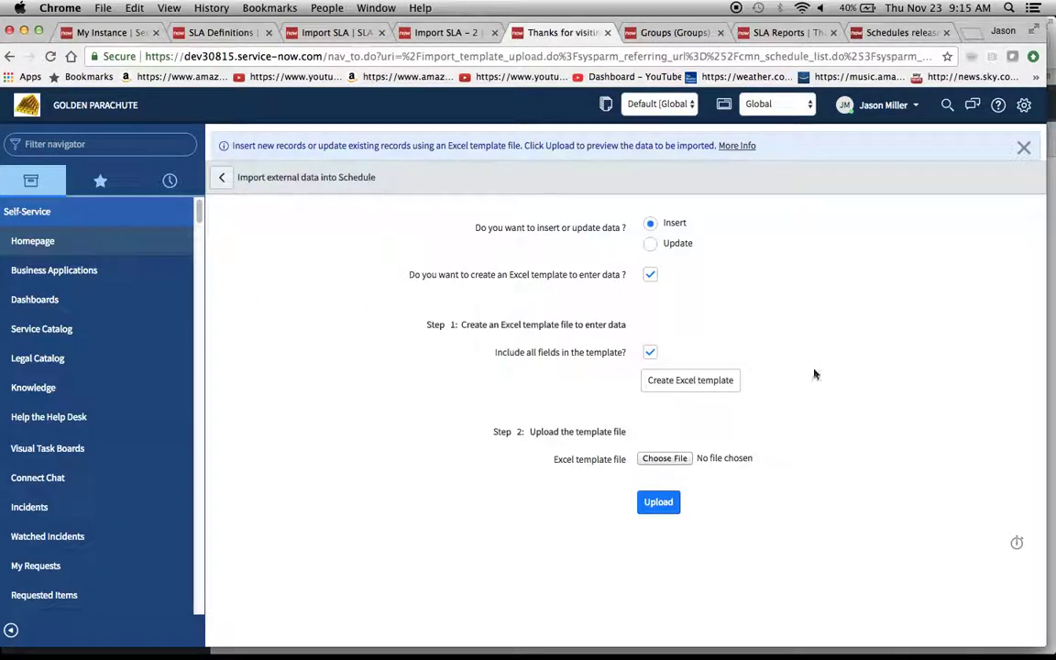
pyautogui.click(220, 178)
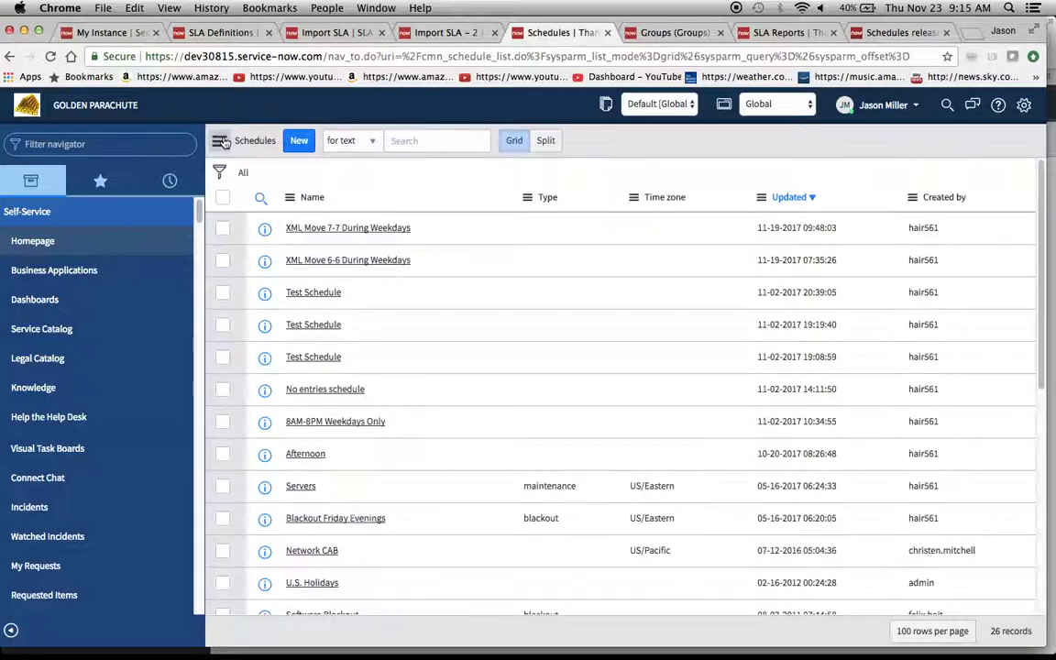
# - Import the exported cmn_schedule XML file from the Downloads folder through the Schedules list's XML import
pyautogui.click(219, 141)
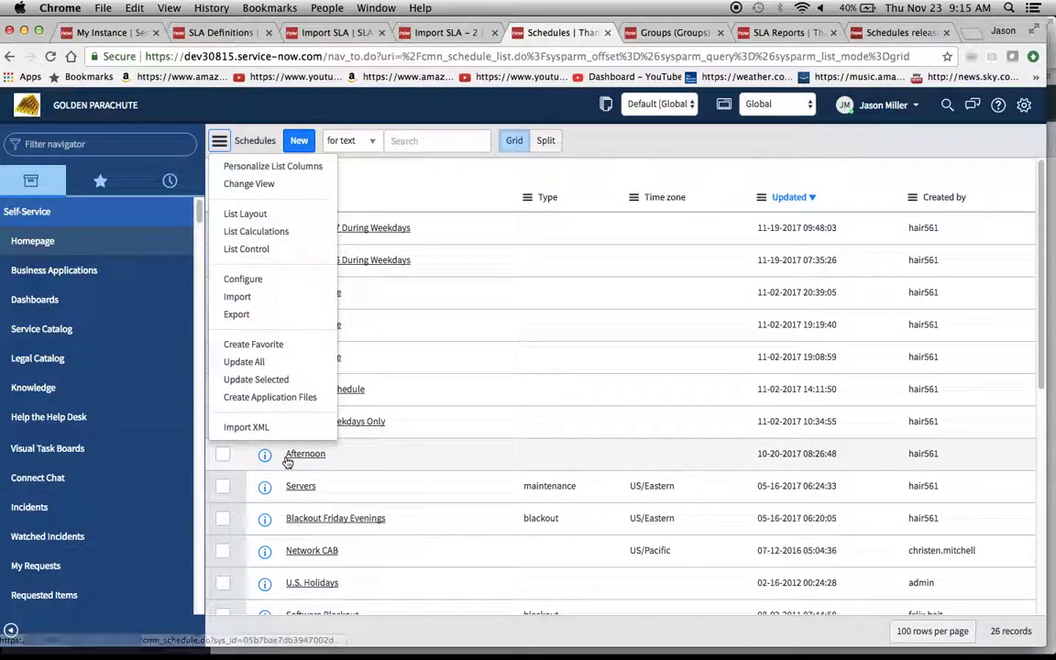
pyautogui.click(246, 427)
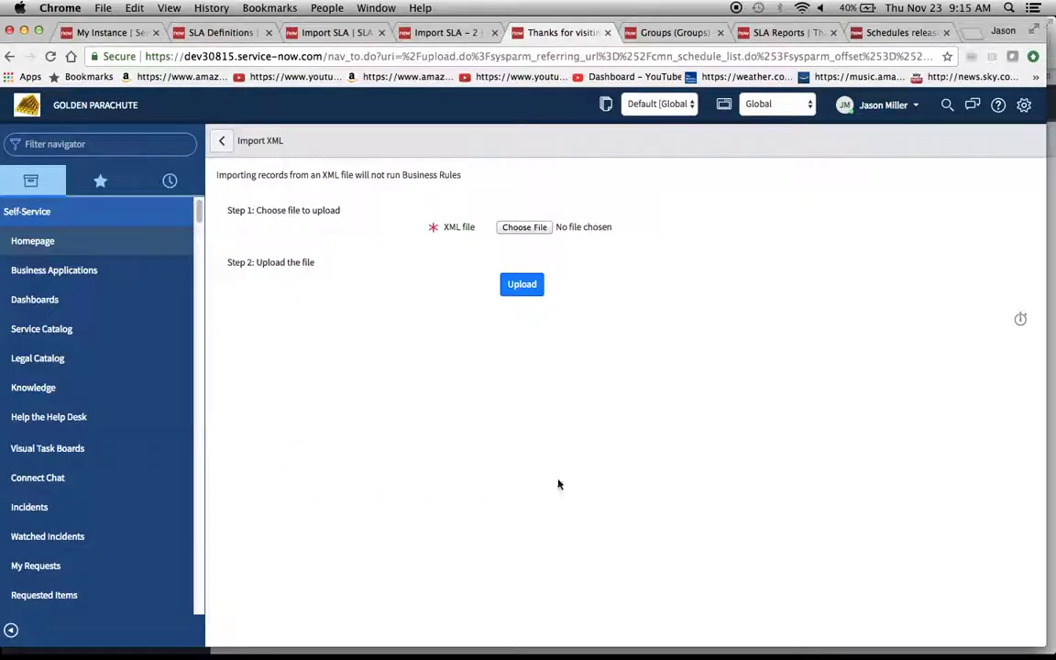
pyautogui.click(539, 227)
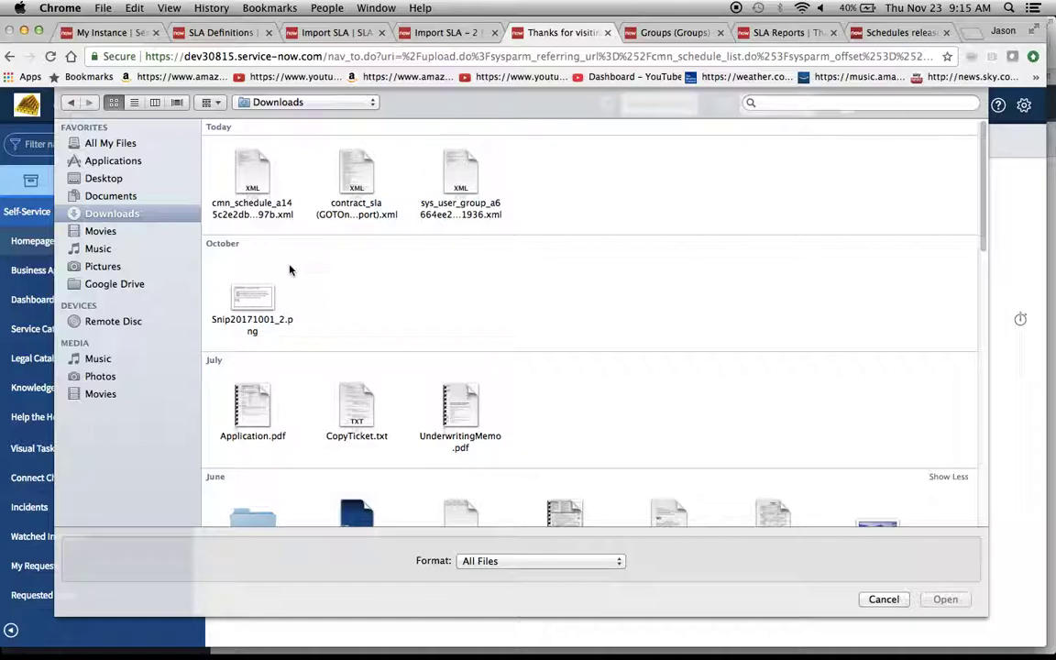
pyautogui.doubleClick(253, 188)
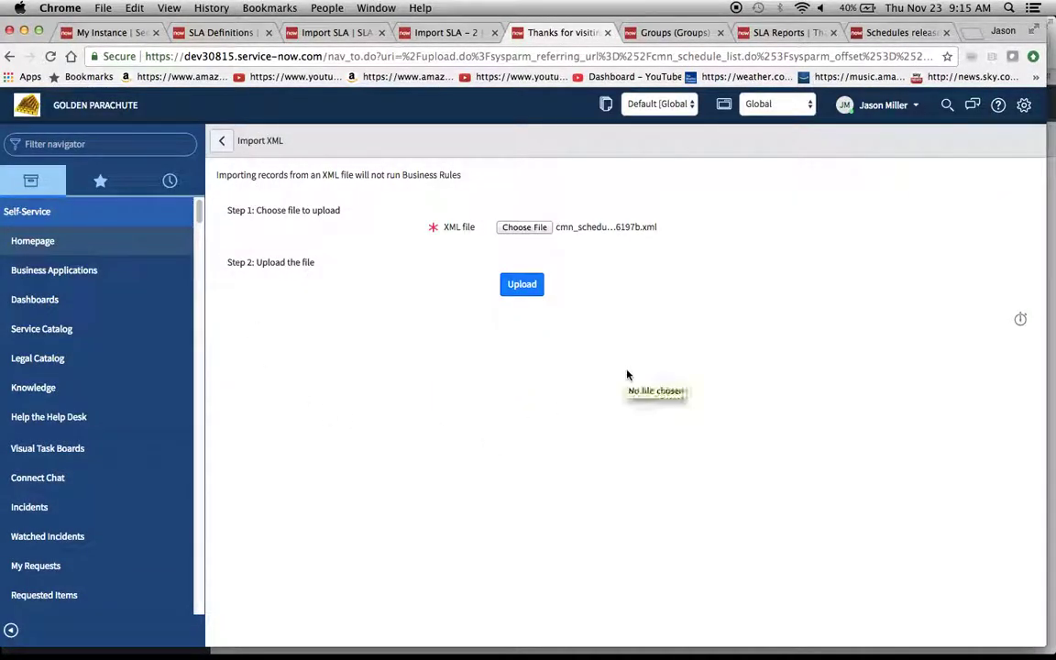
pyautogui.click(522, 285)
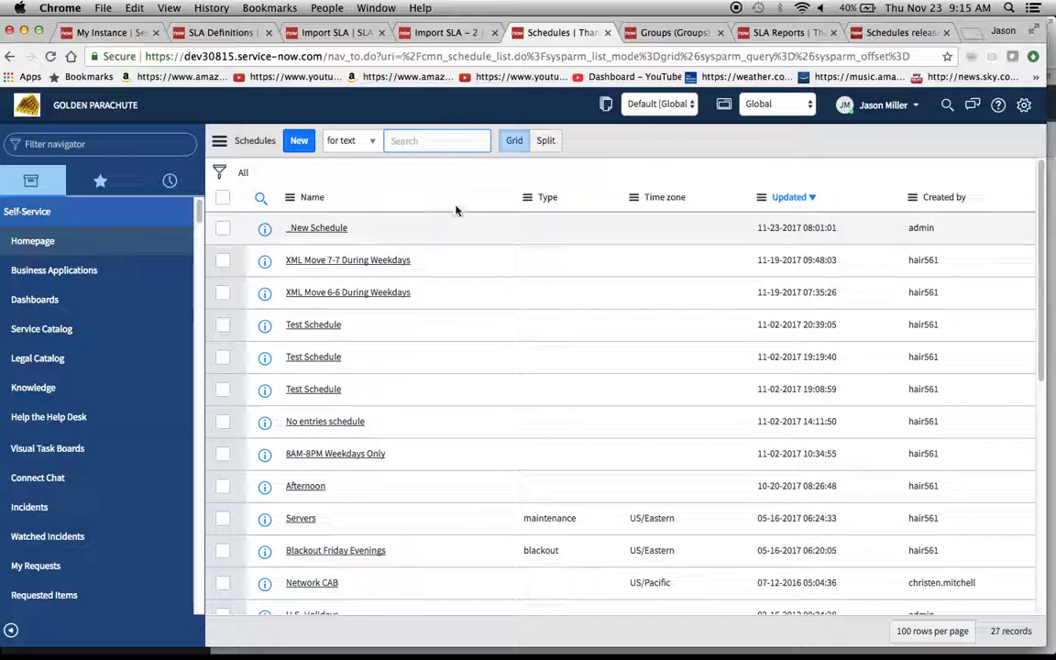
# - Reload the Import SLA - 2 form to check its Schedule reference
pyautogui.click(449, 34)
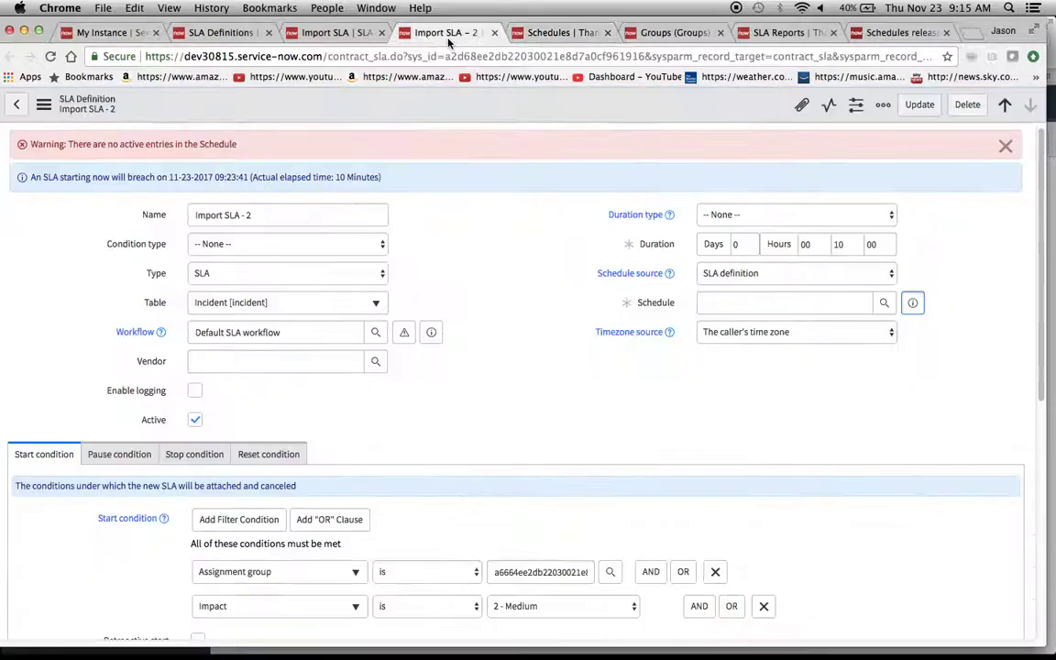
pyautogui.rightClick(541, 116)
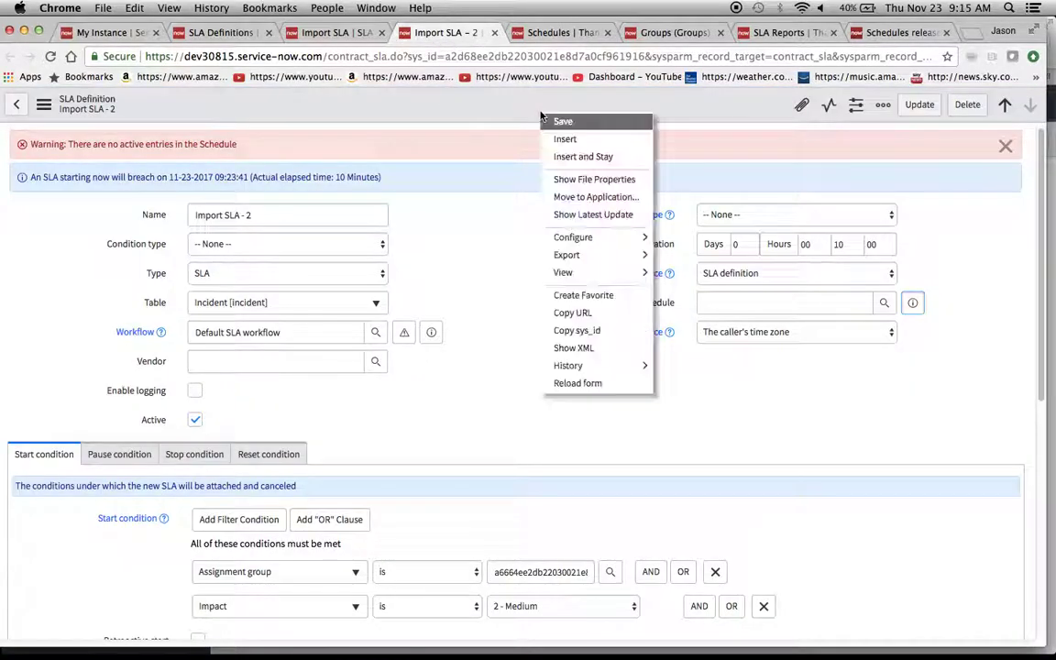
pyautogui.click(579, 384)
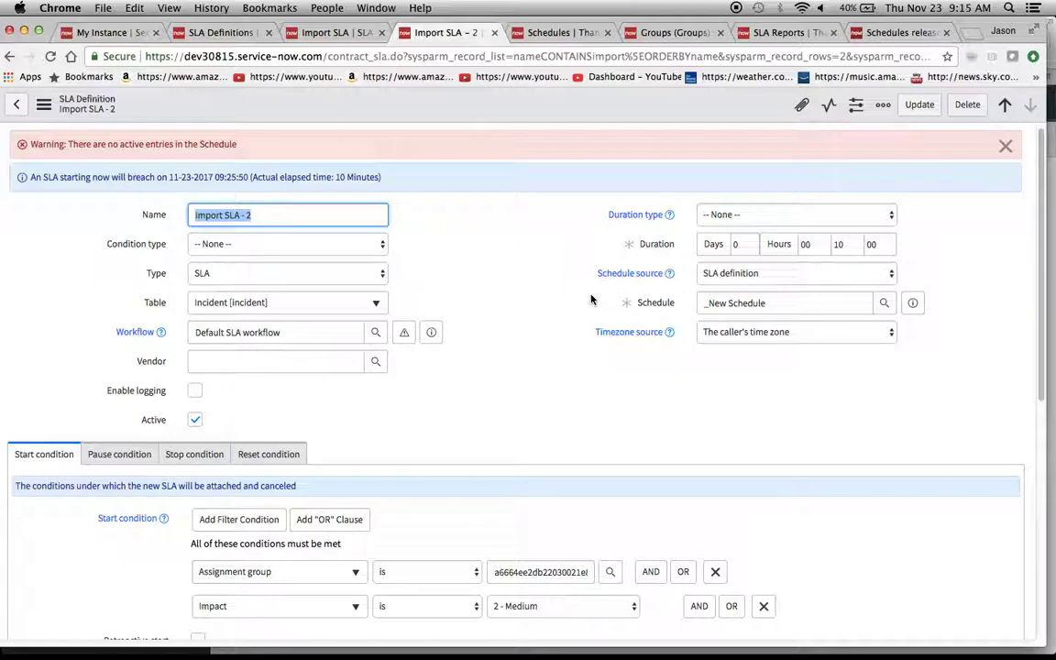
# - Switch to the Jakarta instance in Safari and export _New Schedule's entry _New Schedule Entries - No Friday as XML
pyautogui.press('super+Tab')
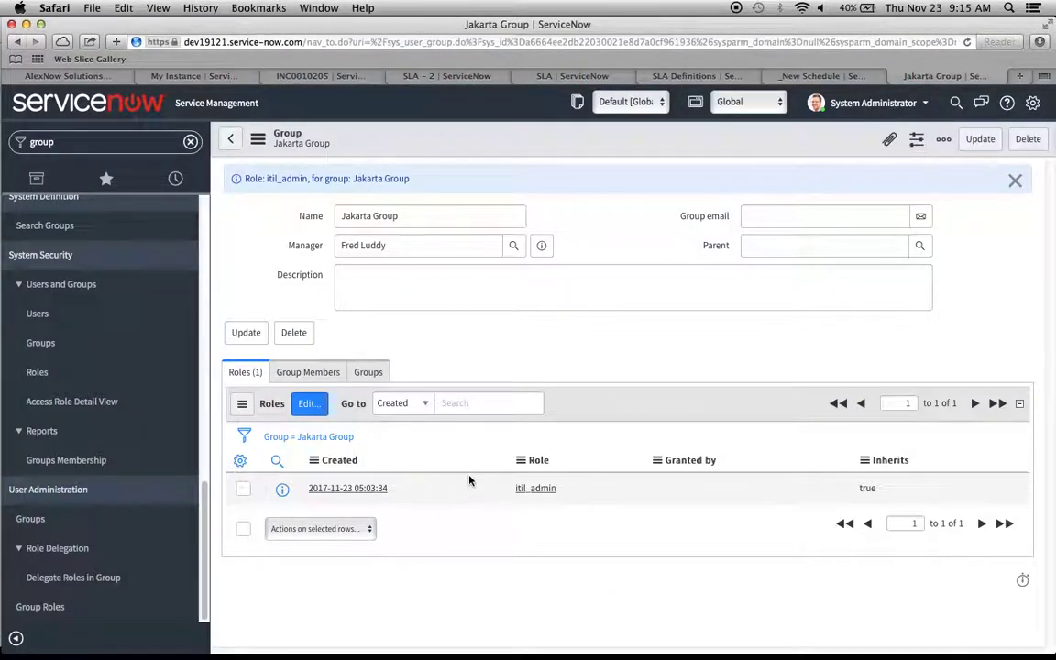
pyautogui.click(820, 77)
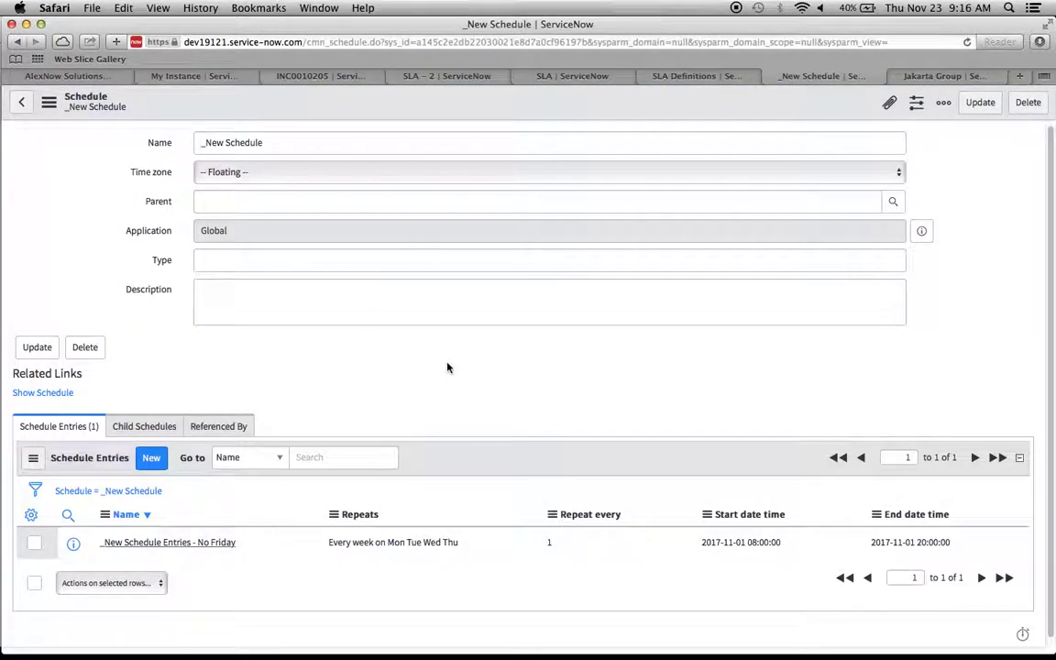
pyautogui.scroll(-1, 447, 365)
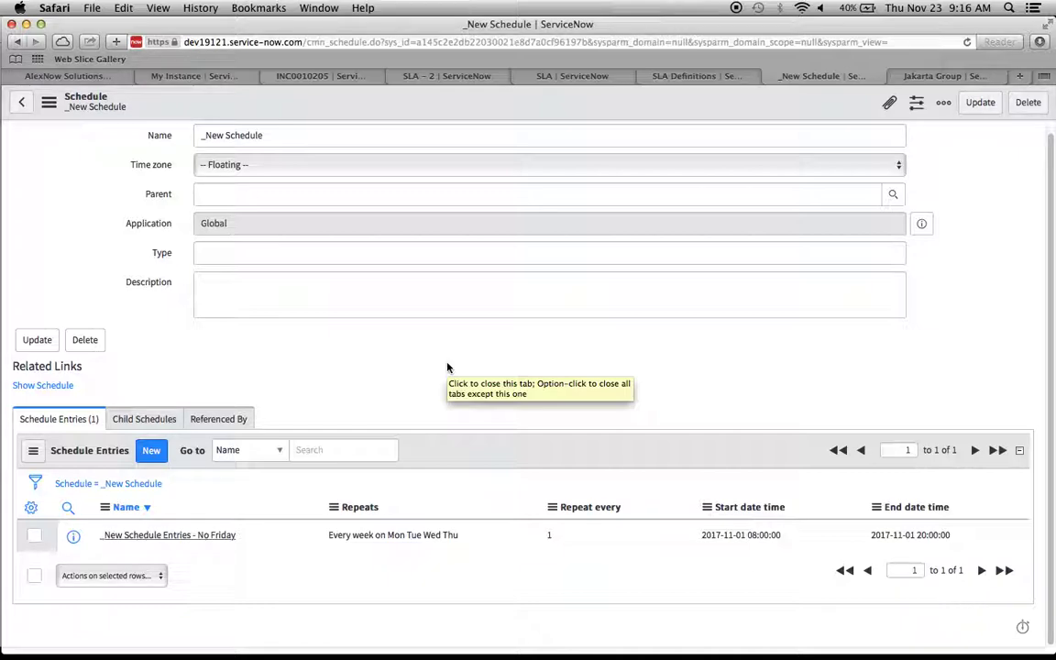
pyautogui.click(177, 541)
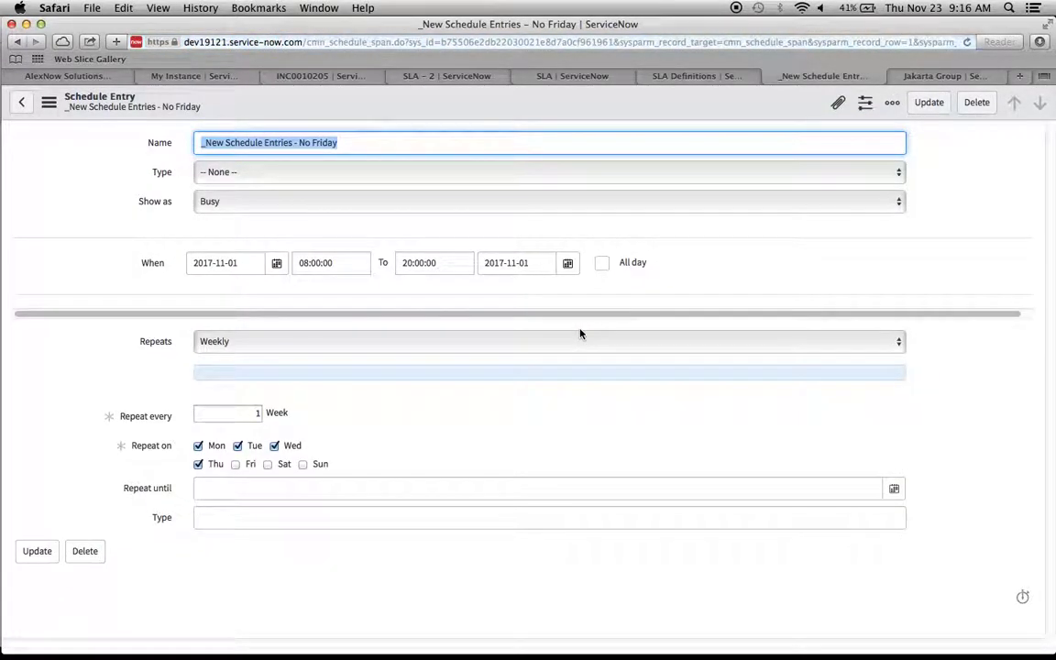
pyautogui.rightClick(626, 107)
pyautogui.moveTo(684, 201)
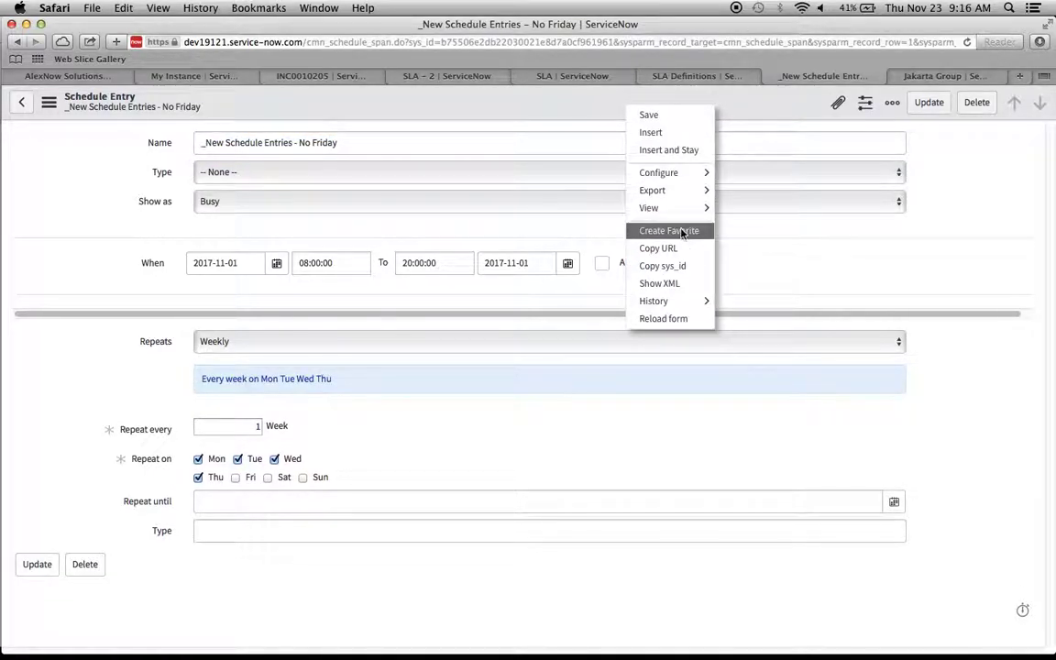
pyautogui.click(784, 228)
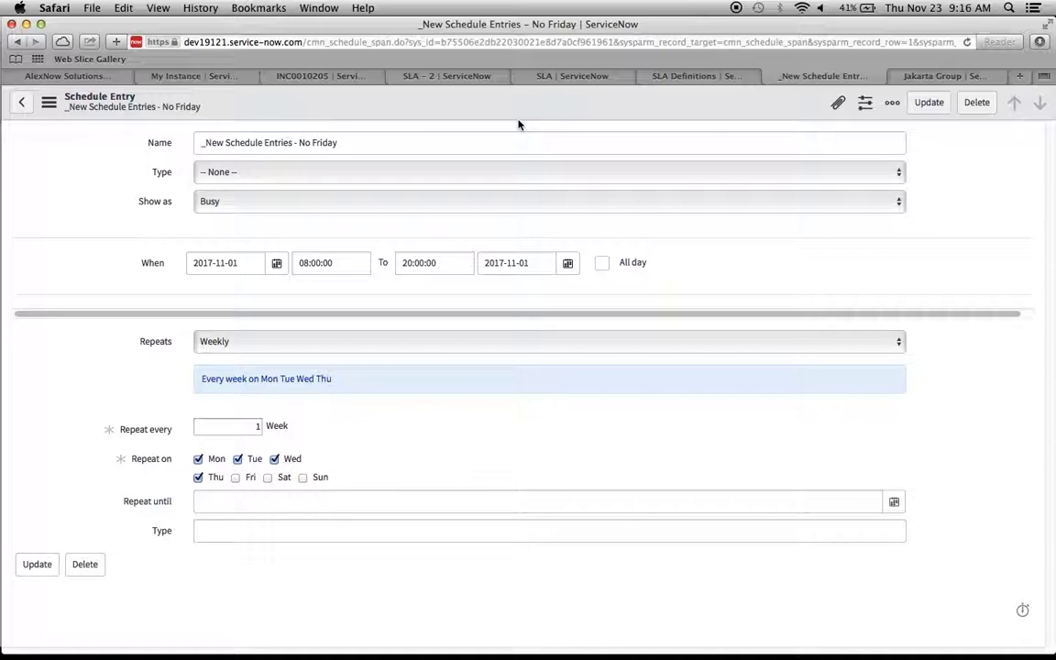
# - Switch to the Kingston instance in Chrome and bring up the Schedule Entries list with cmn_schedule_span.list
pyautogui.press('super+Tab')
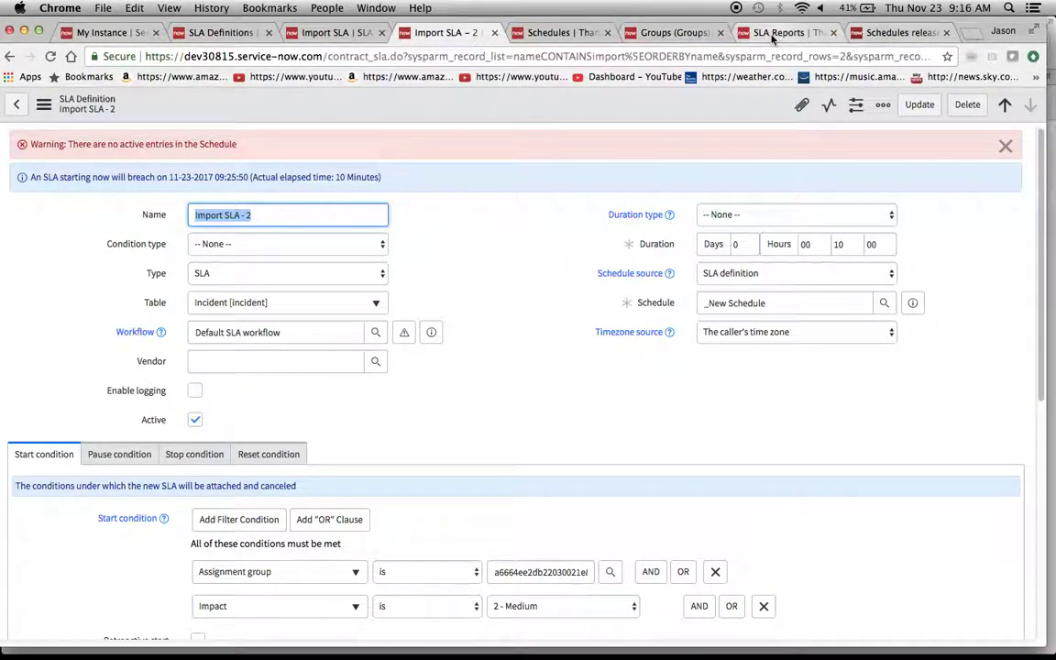
pyautogui.click(556, 32)
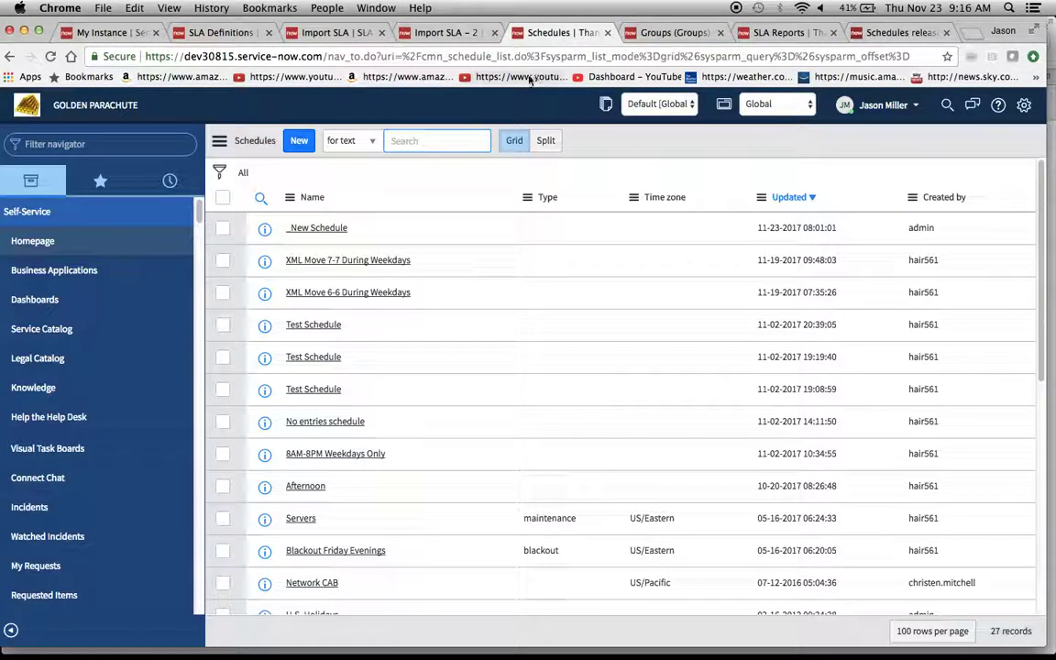
pyautogui.click(84, 144)
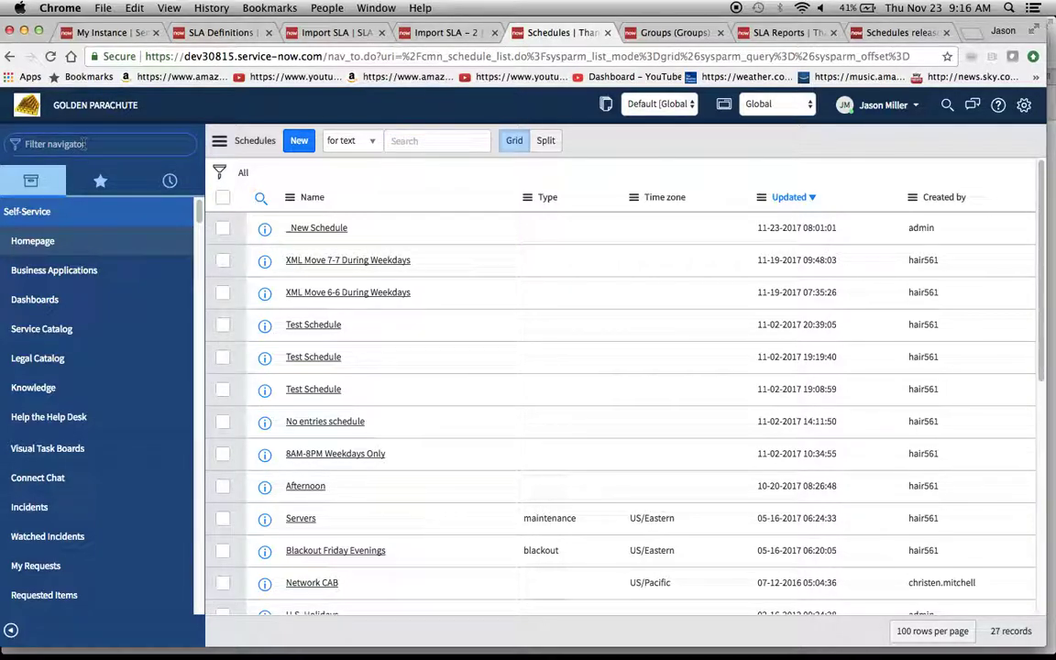
pyautogui.write('cmn_schedule_span.list')
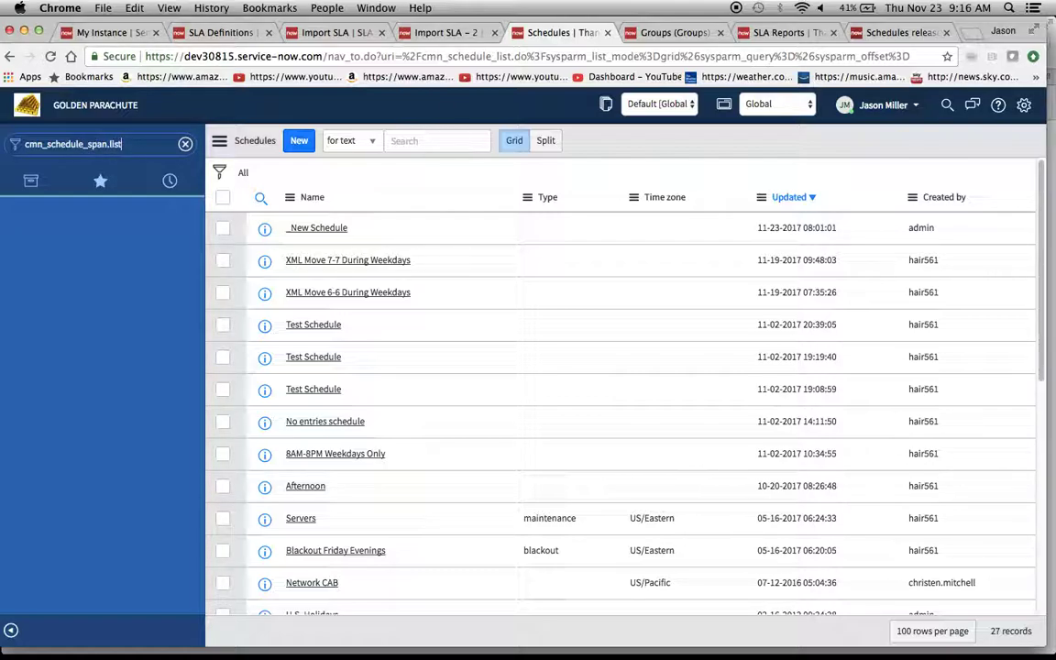
pyautogui.press('Return')
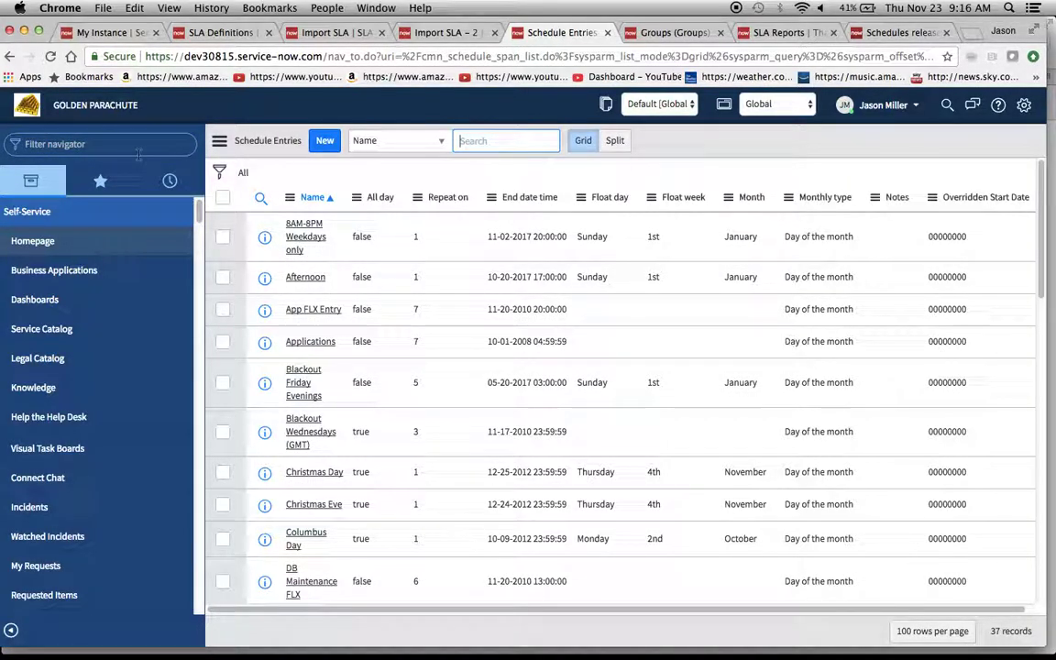
# - Import the exported cmn_schedule_span XML file from the Downloads folder through the Schedule Entries list's XML import
pyautogui.click(219, 142)
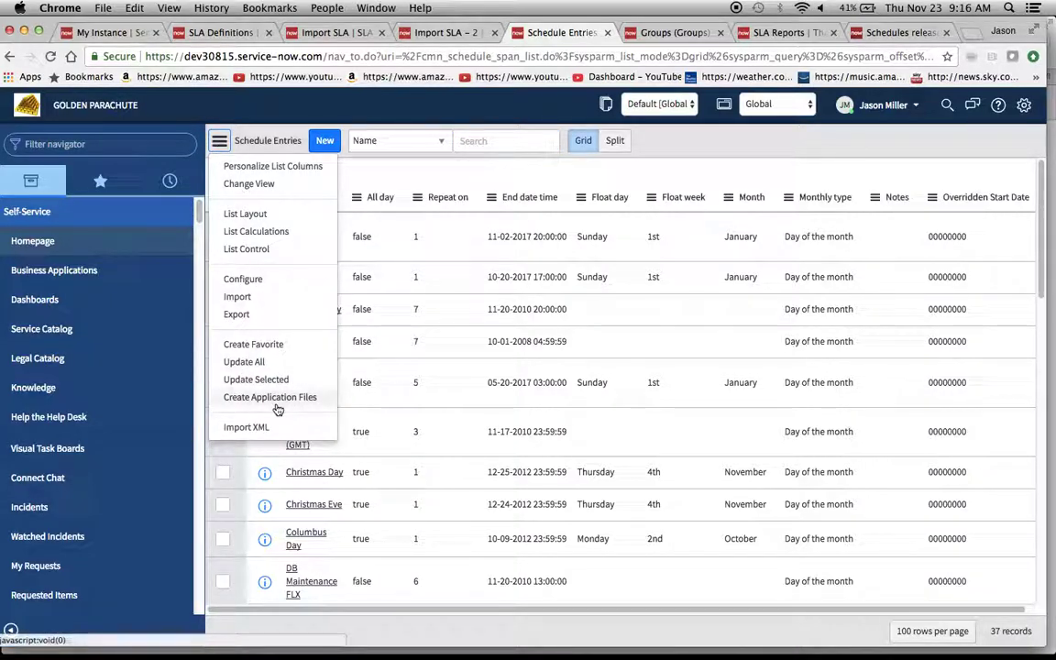
pyautogui.click(262, 427)
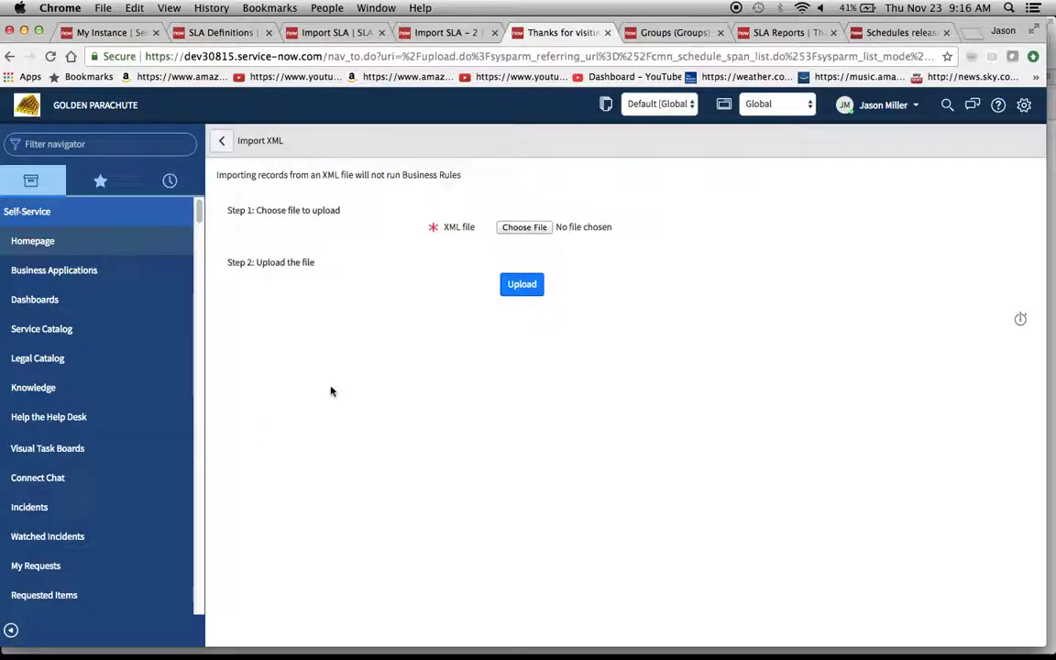
pyautogui.click(524, 226)
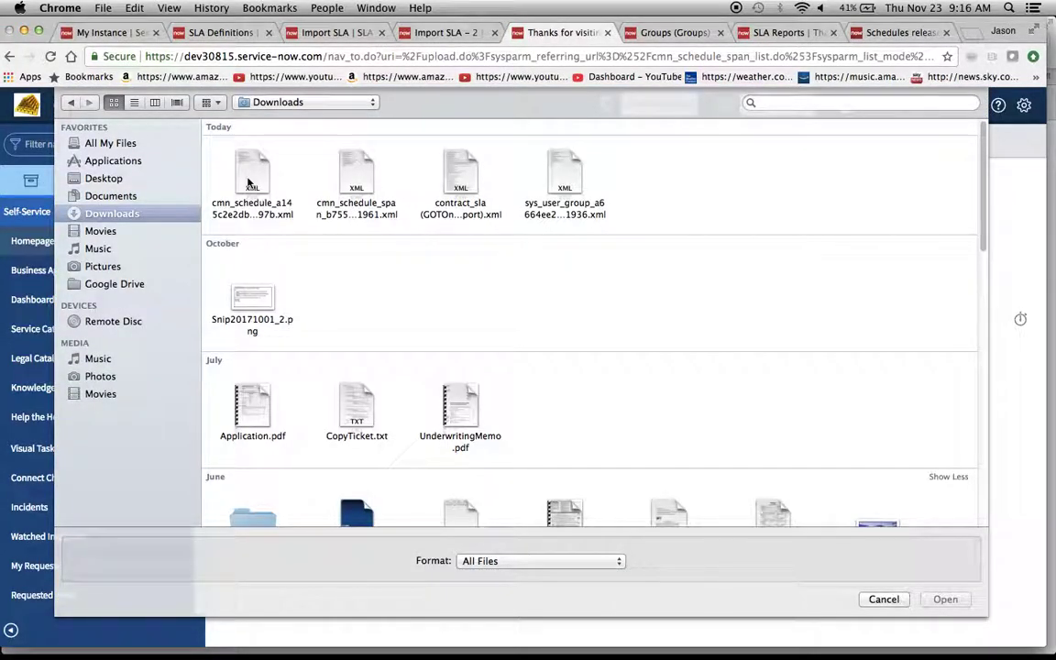
pyautogui.click(357, 183)
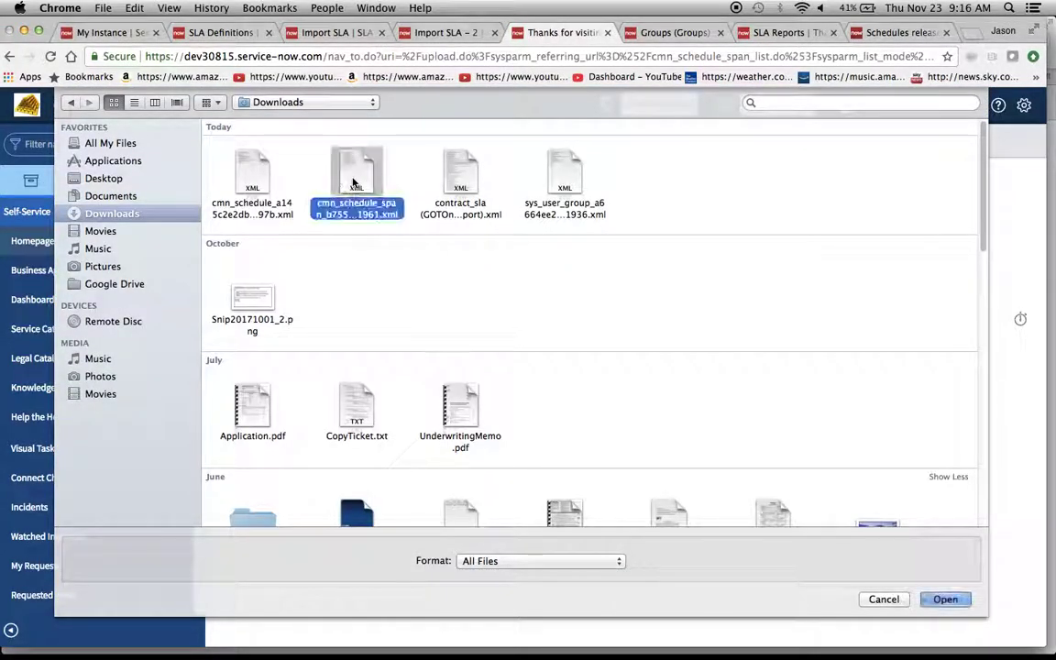
pyautogui.doubleClick(359, 187)
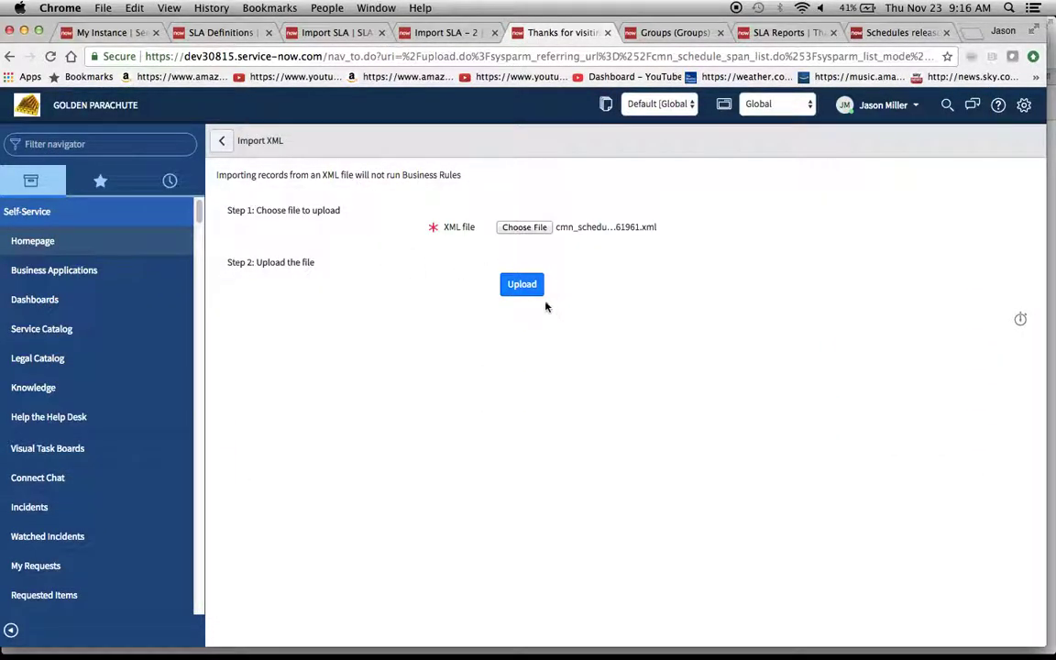
pyautogui.click(522, 284)
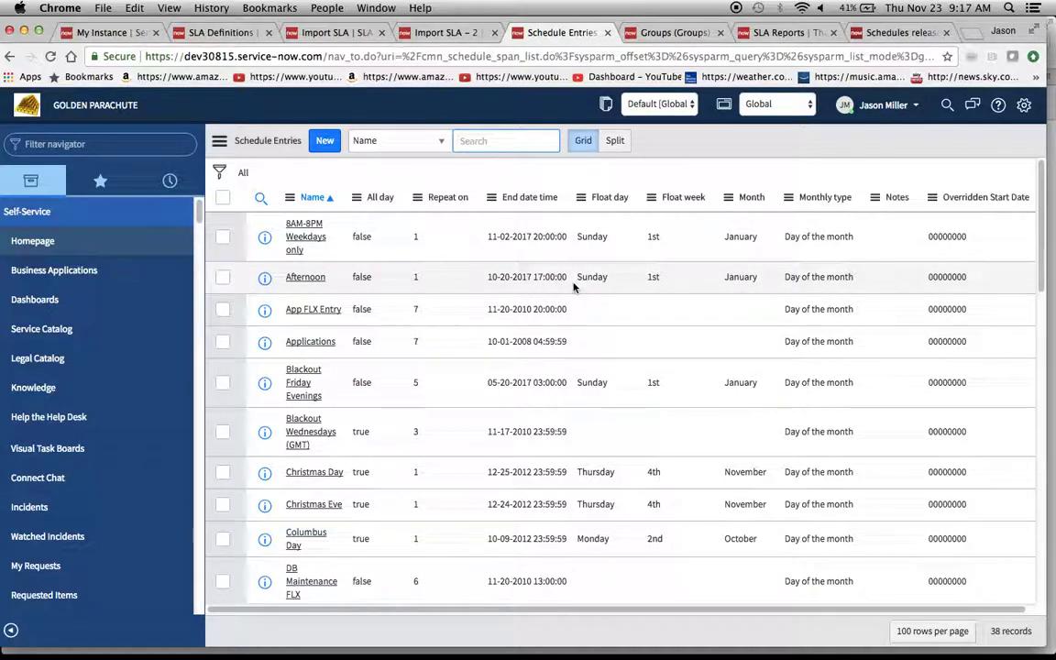
# - Look through the Schedule Entries list for the imported entry and check the list's filter conditions
pyautogui.scroll(-15, 574, 287)
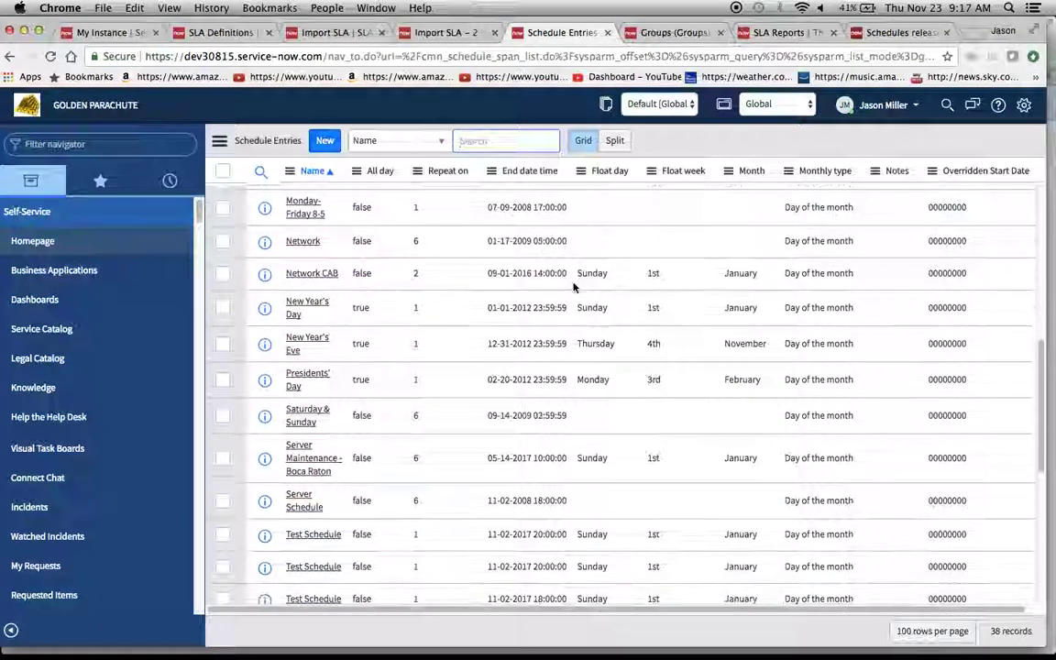
pyautogui.scroll(-3, 574, 287)
pyautogui.scroll(15, 578, 284)
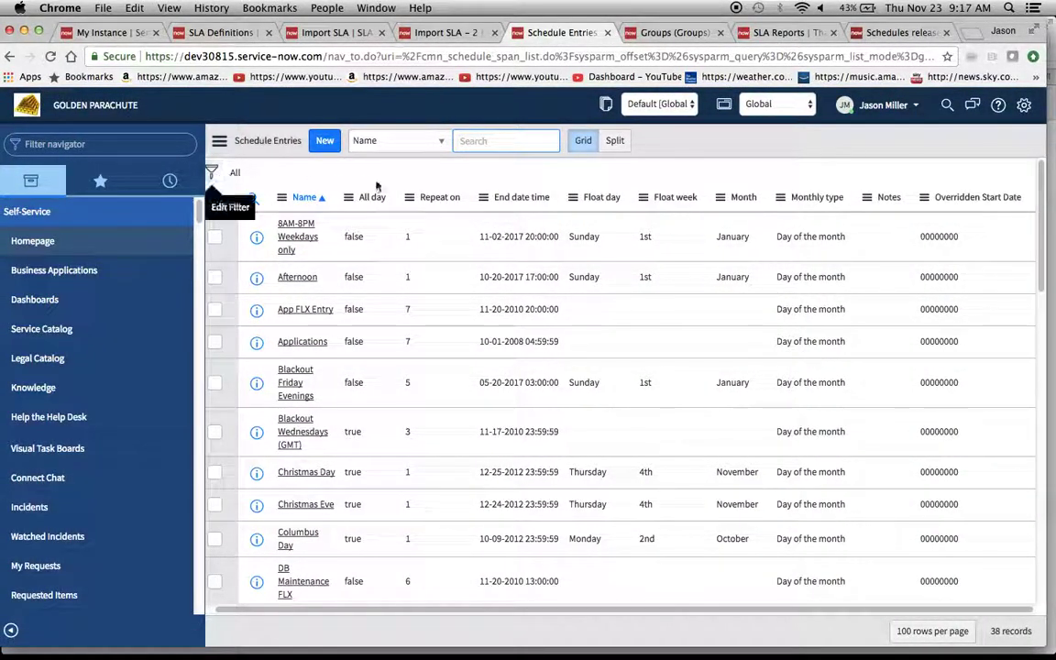
pyautogui.click(220, 173)
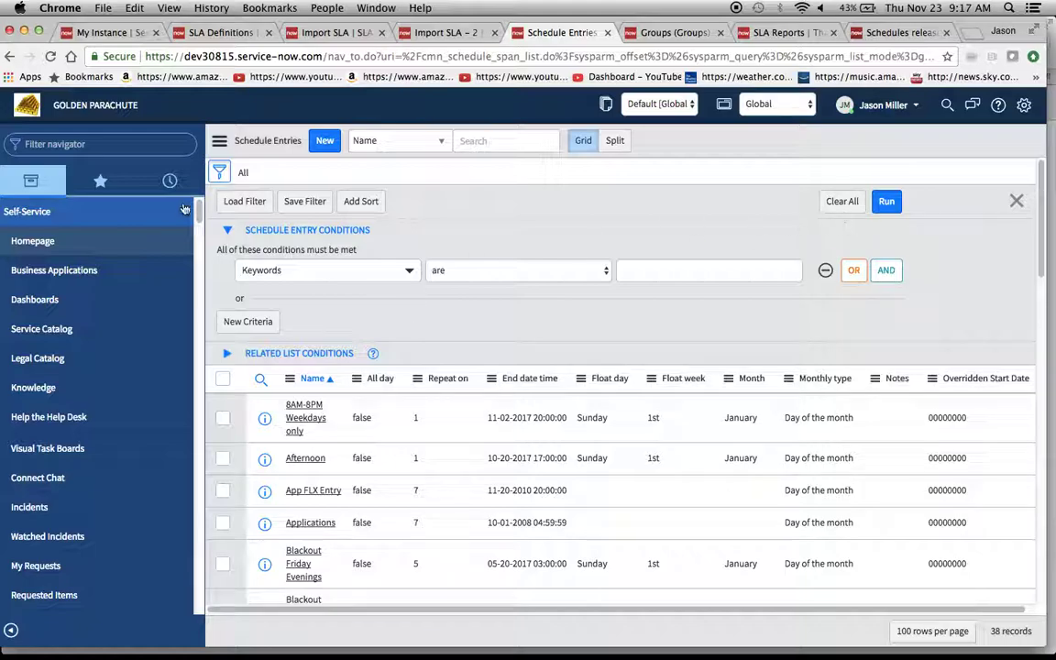
pyautogui.click(220, 172)
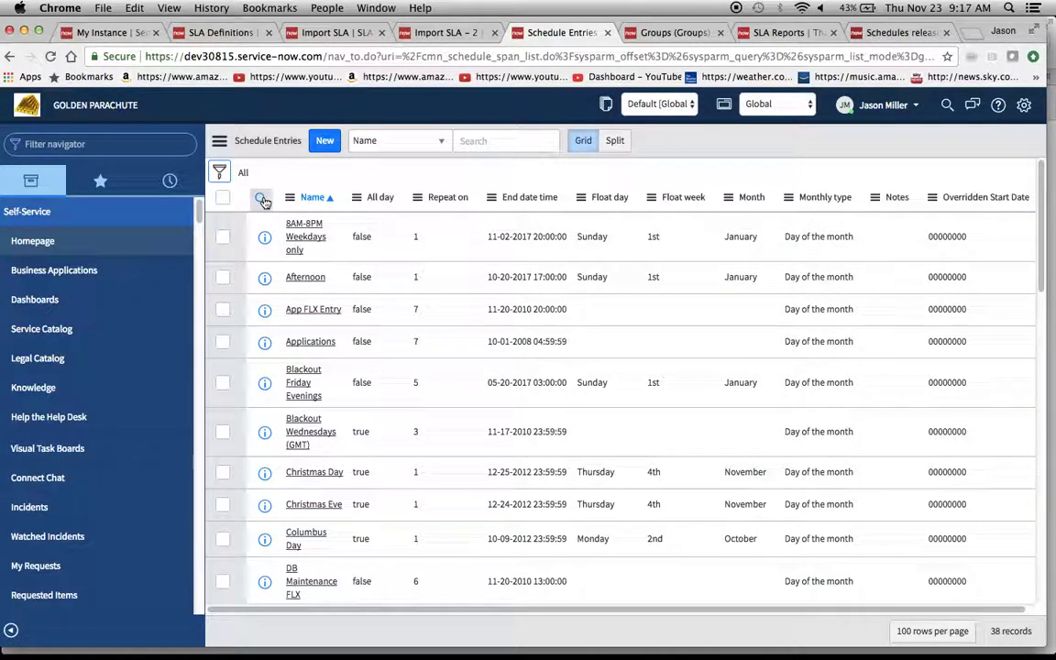
# - Add the Updated and Updated by columns to the Schedule Entries list and sort it by Updated, newest first
pyautogui.click(220, 142)
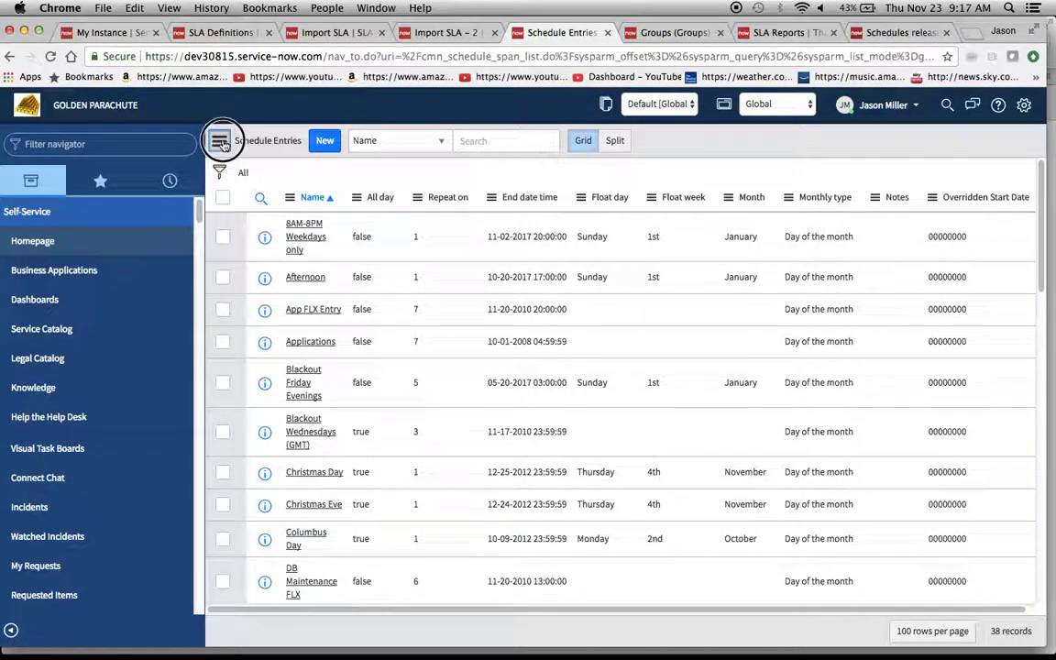
pyautogui.click(237, 167)
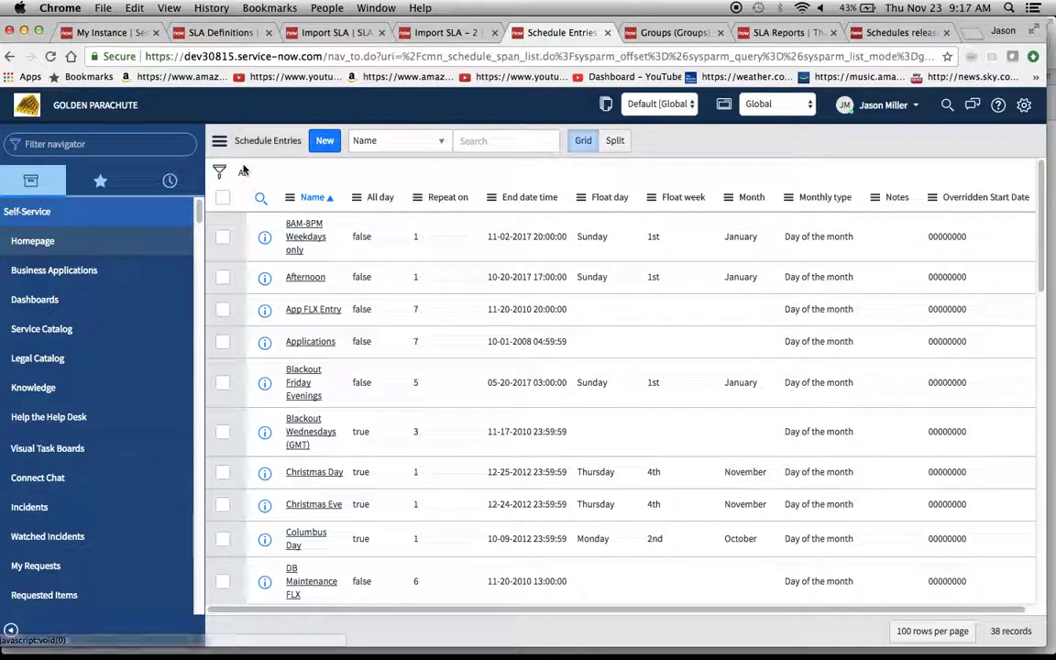
pyautogui.scroll(-2, 644, 367)
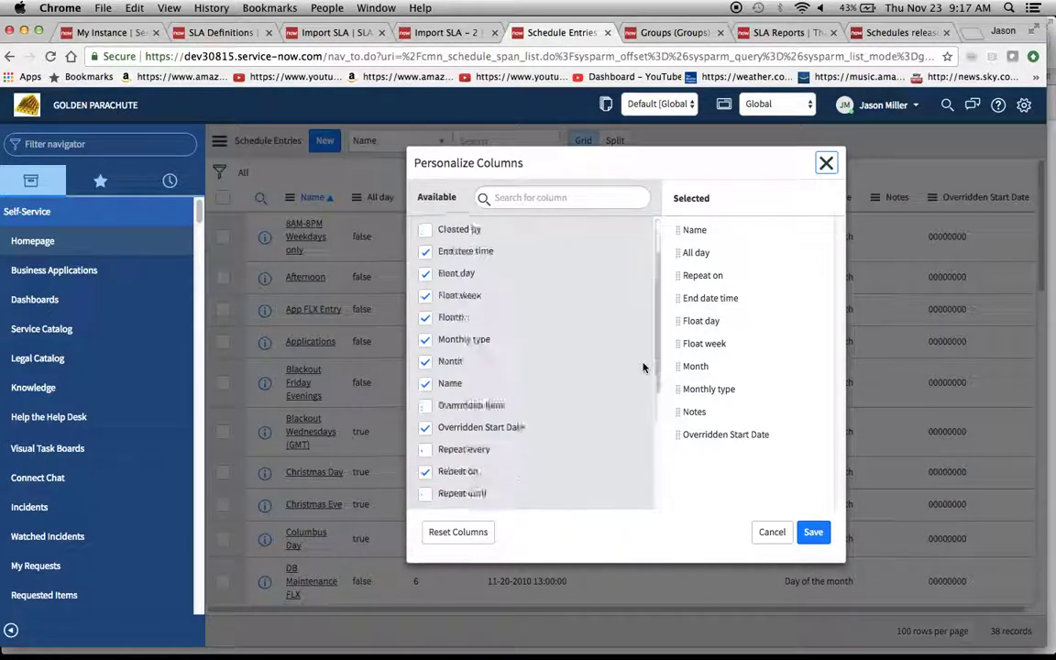
pyautogui.scroll(-5, 643, 367)
pyautogui.click(425, 436)
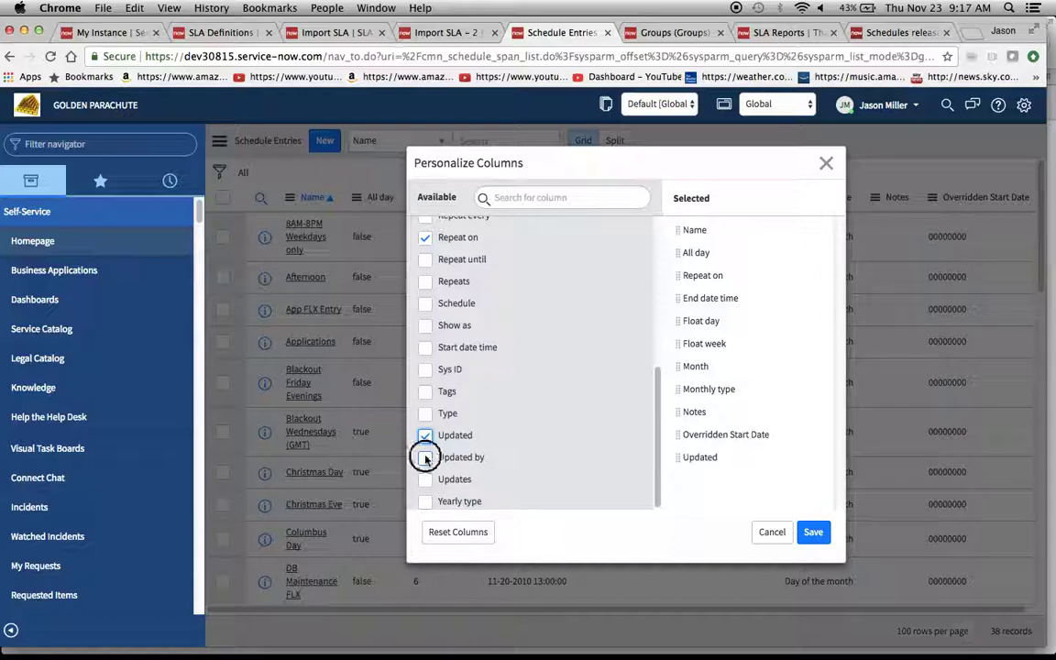
pyautogui.click(425, 458)
pyautogui.click(811, 537)
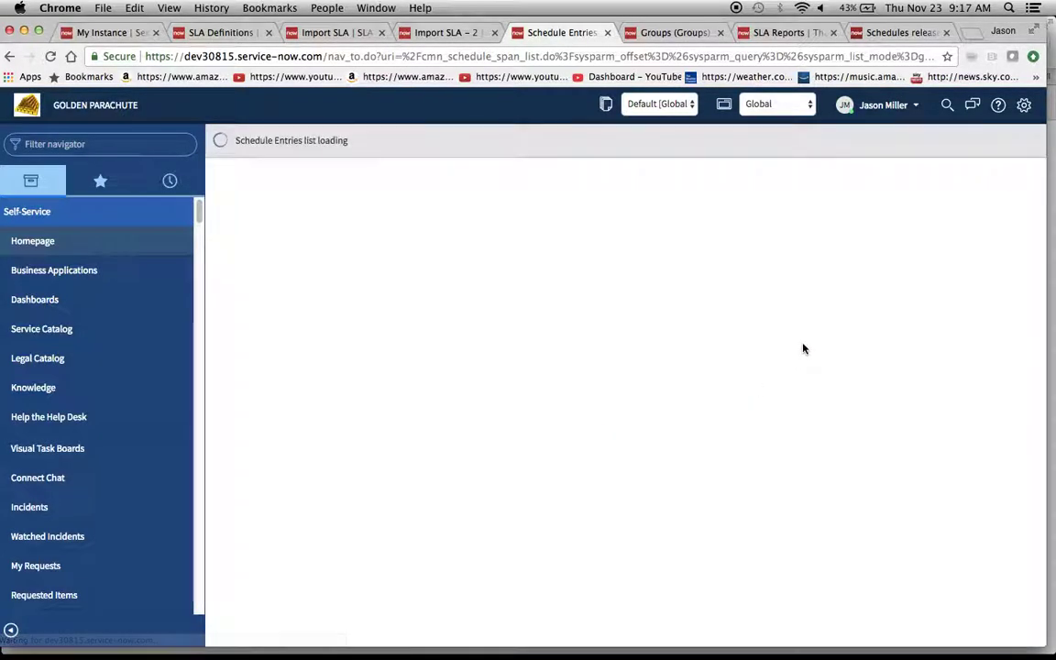
pyautogui.hscroll(5, 803, 349)
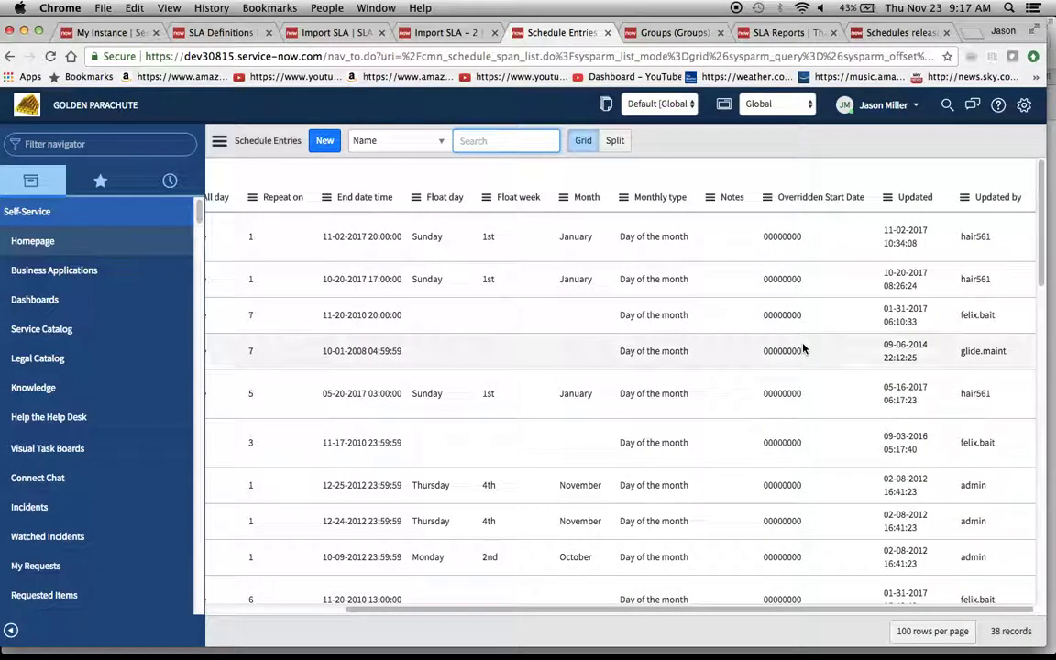
pyautogui.click(915, 197)
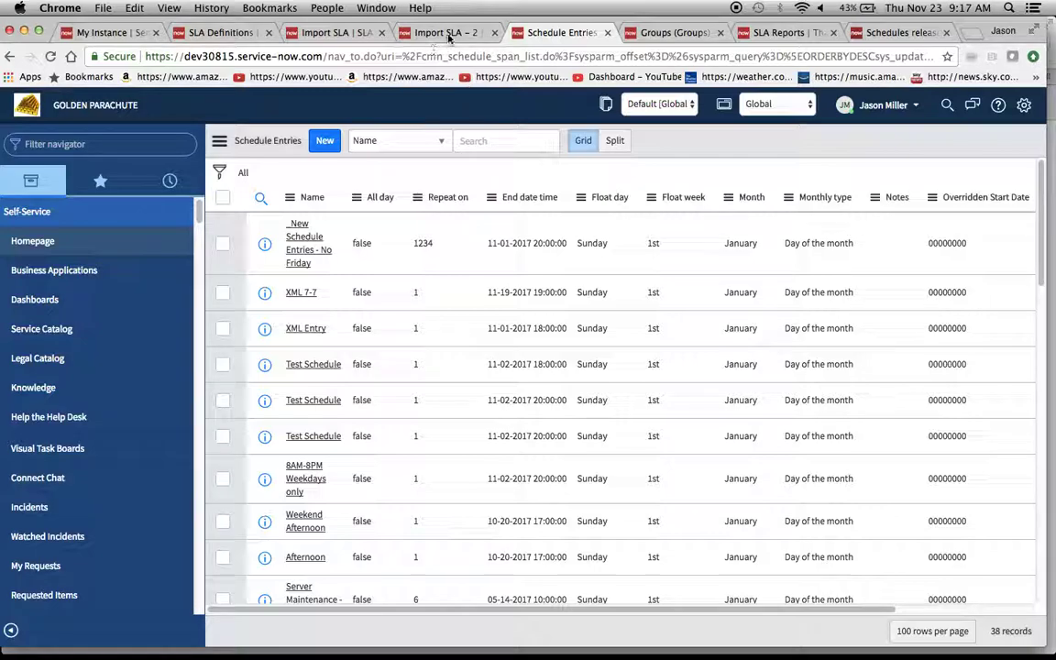
# - Reload the Import SLA - 2 form to check whether its schedule has active entries
pyautogui.click(446, 33)
pyautogui.rightClick(522, 114)
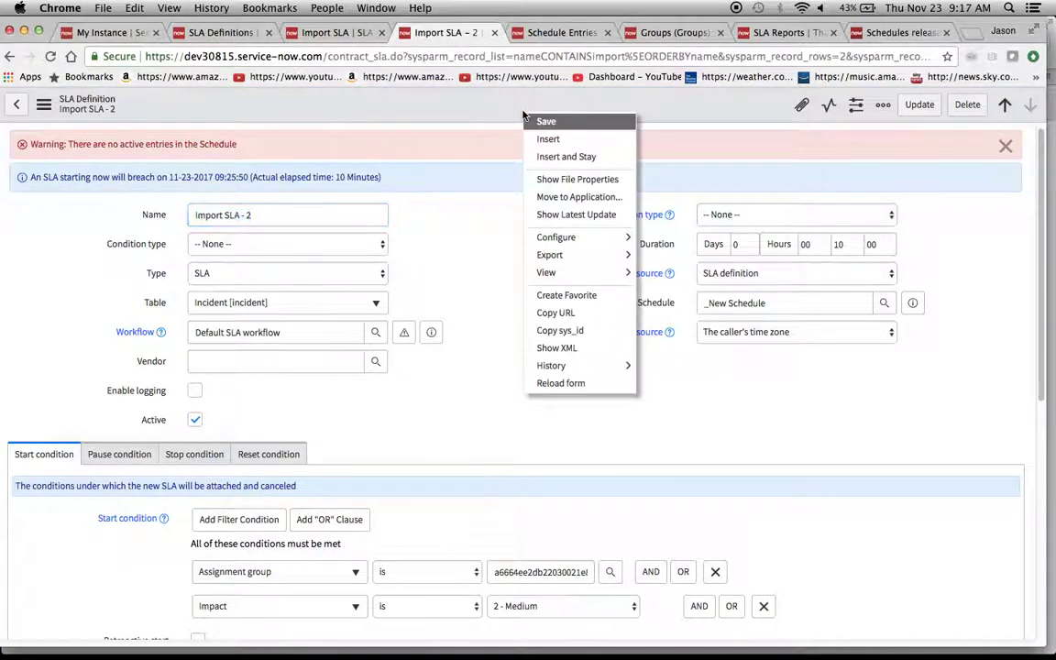
pyautogui.click(568, 384)
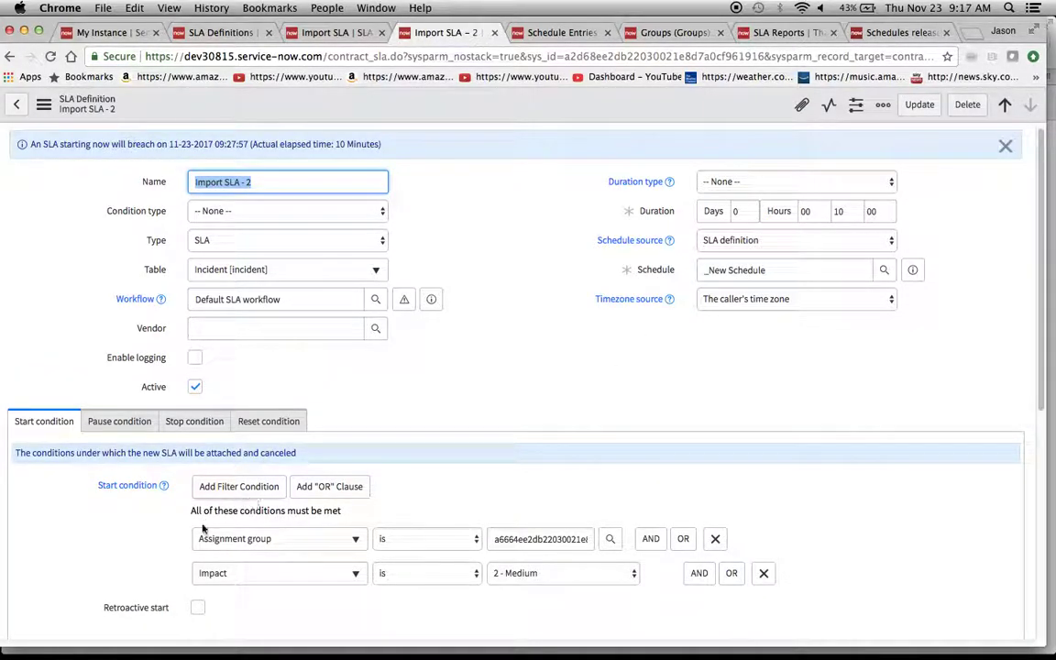
# - Bring up Kingston's Groups list, switch to the Jakarta instance in Safari and export the Jakarta Group record as XML
pyautogui.click(666, 33)
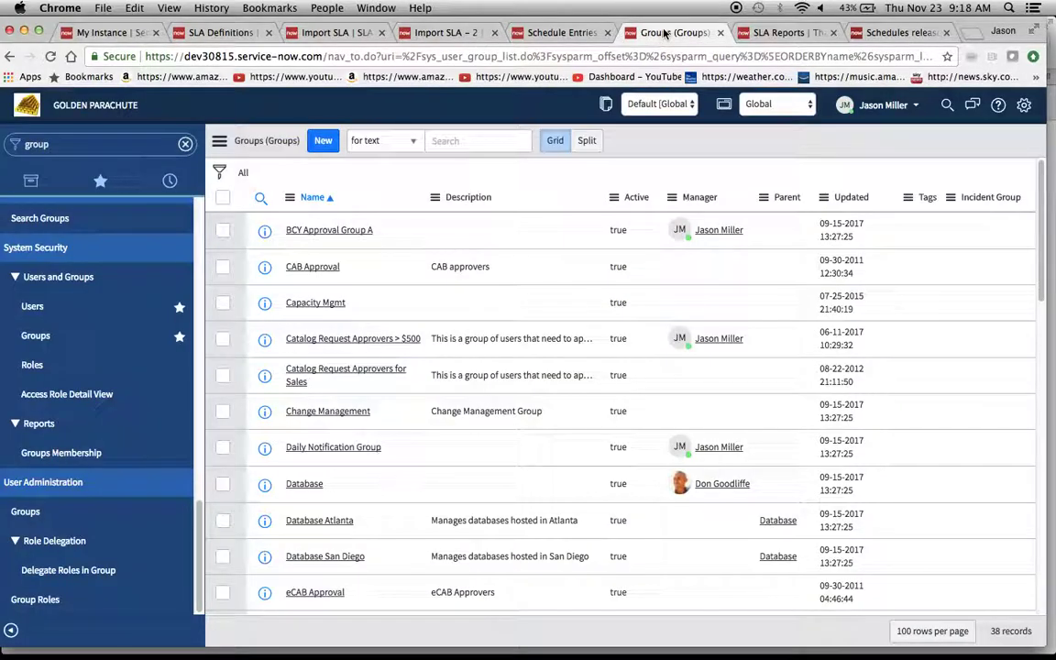
pyautogui.press('super+Tab')
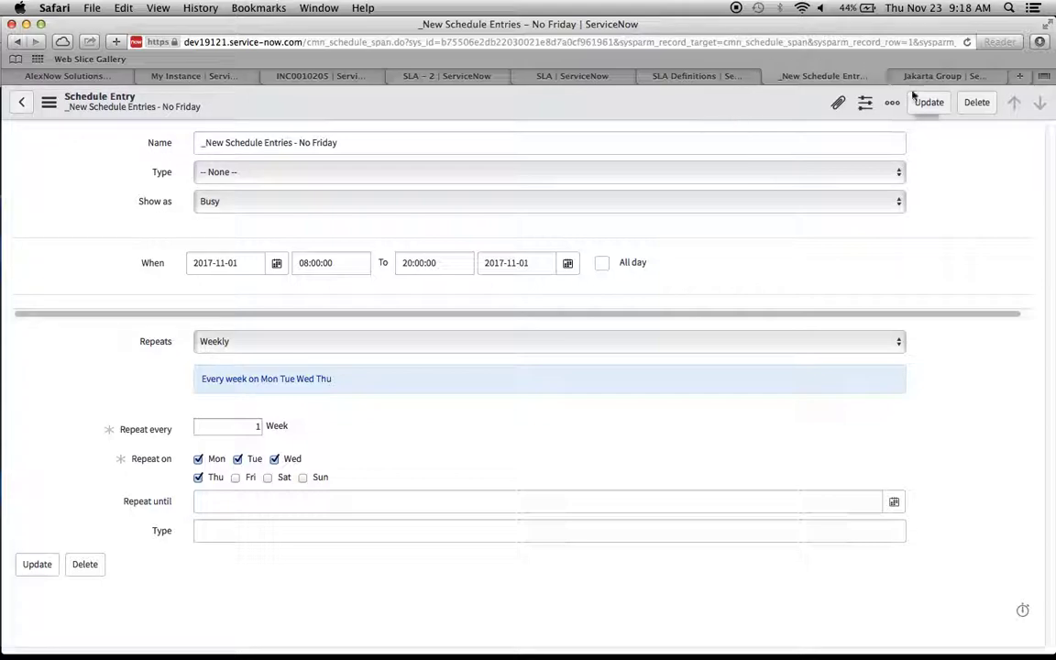
pyautogui.click(936, 76)
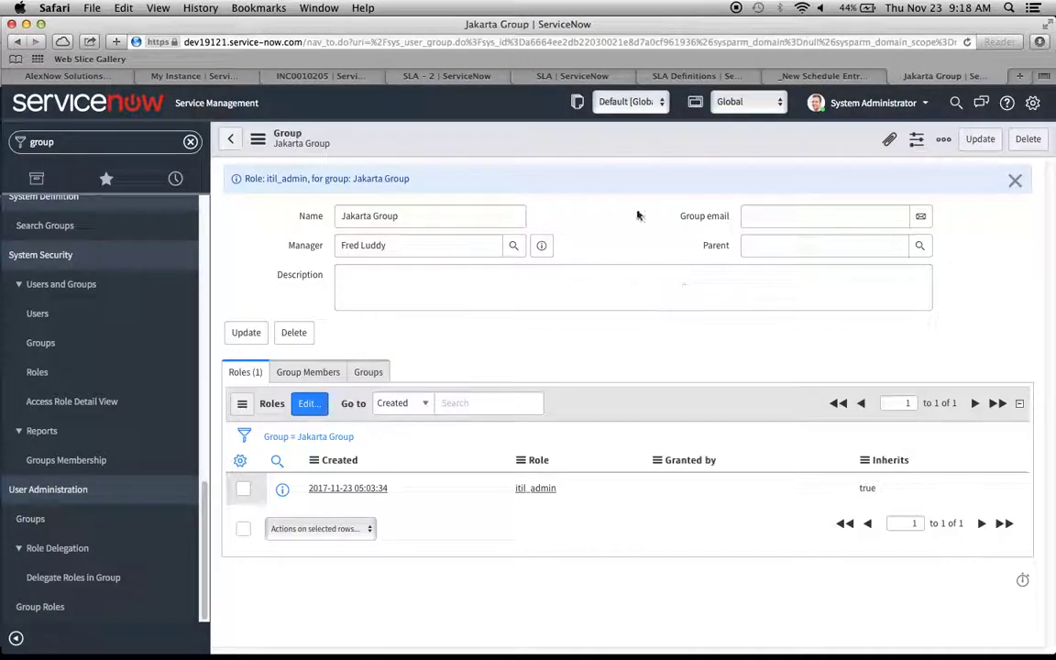
pyautogui.rightClick(596, 145)
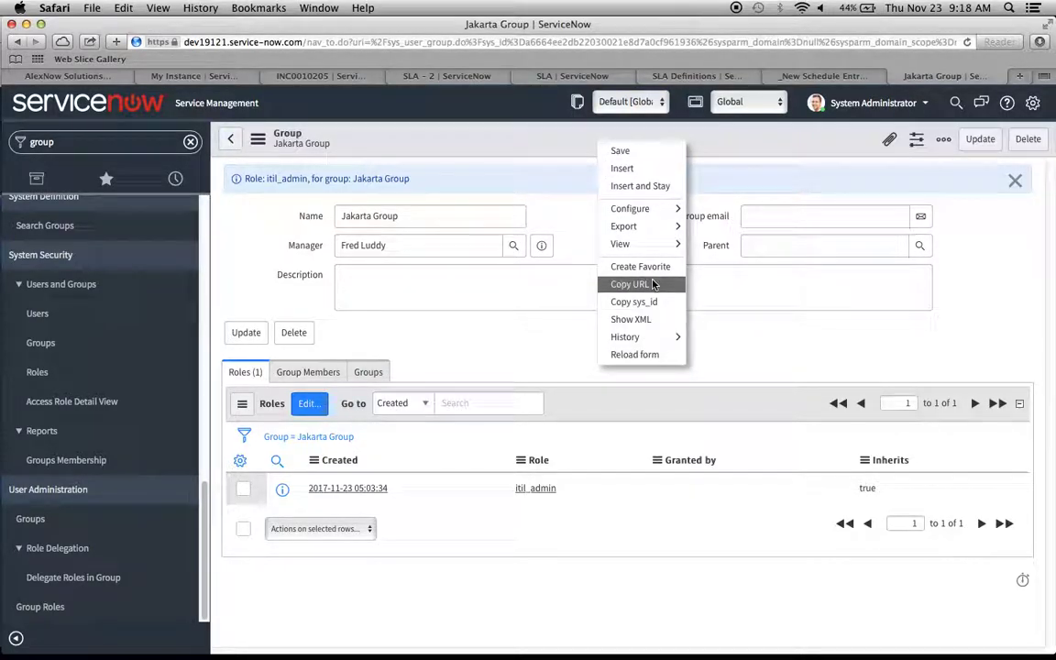
pyautogui.moveTo(655, 232)
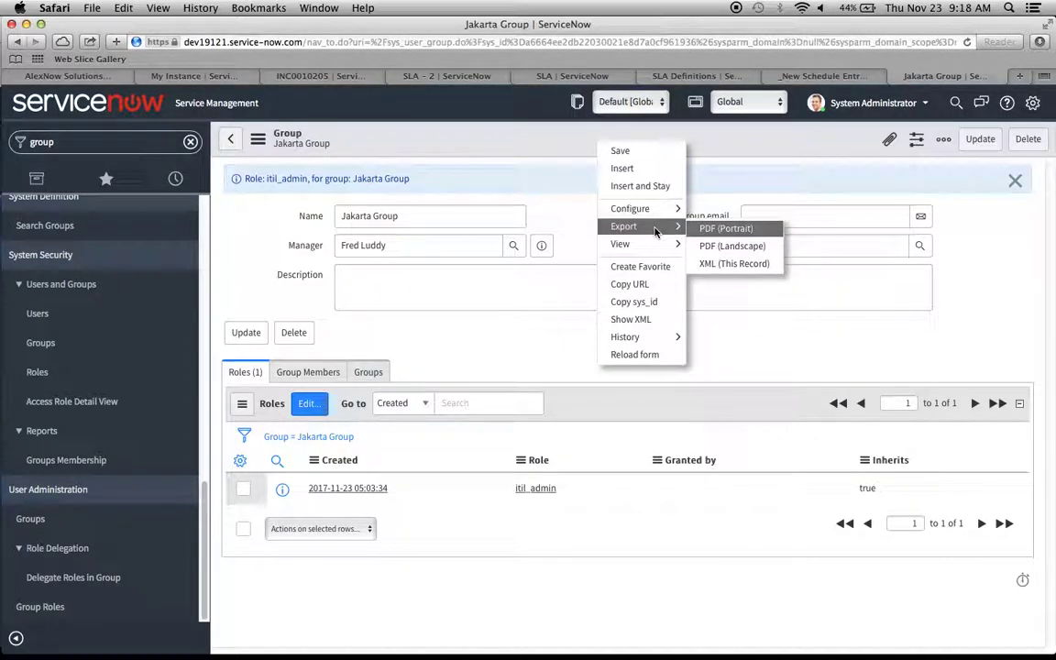
pyautogui.click(728, 264)
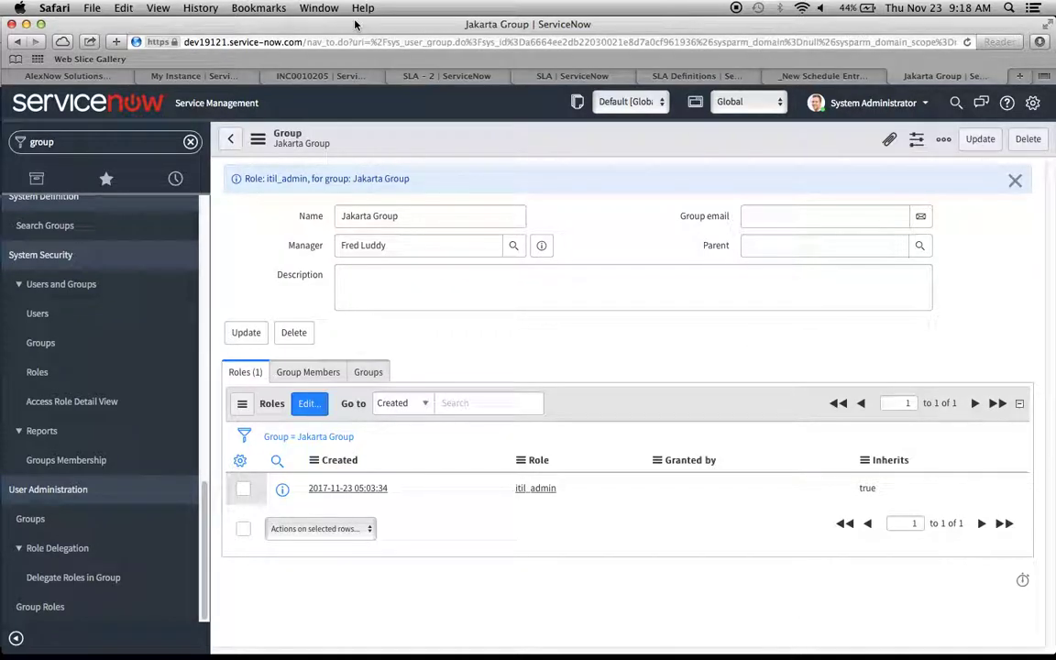
# - Switch to the Kingston instance in Chrome and import the downloaded sys_user_group XML file ending in 1936 into the Groups list
pyautogui.press('super+Tab')
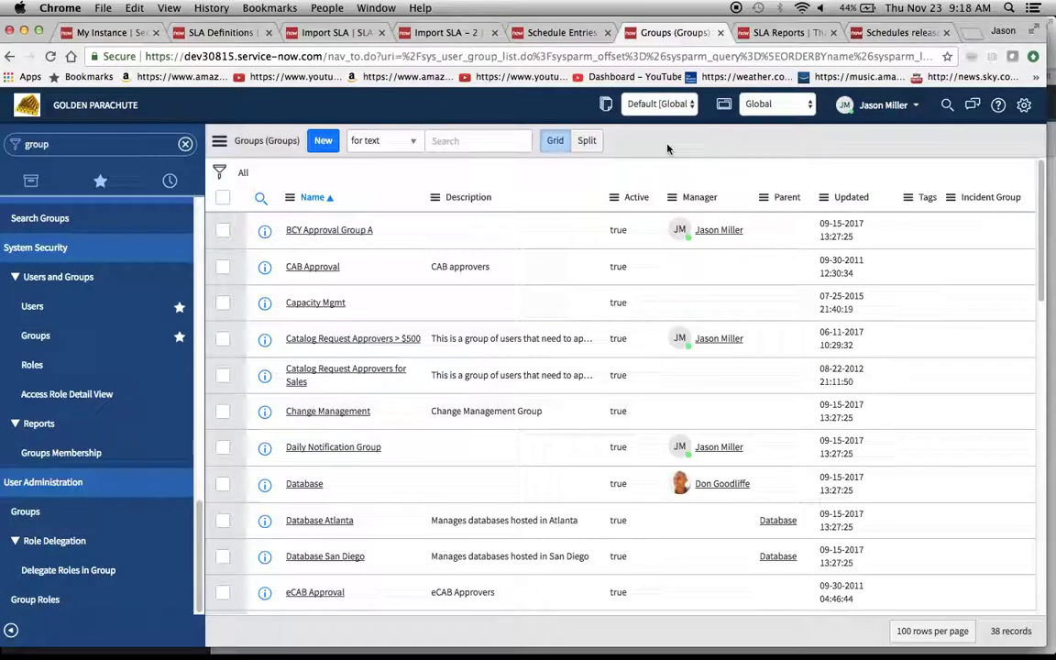
pyautogui.rightClick(667, 148)
pyautogui.click(566, 121)
pyautogui.click(219, 141)
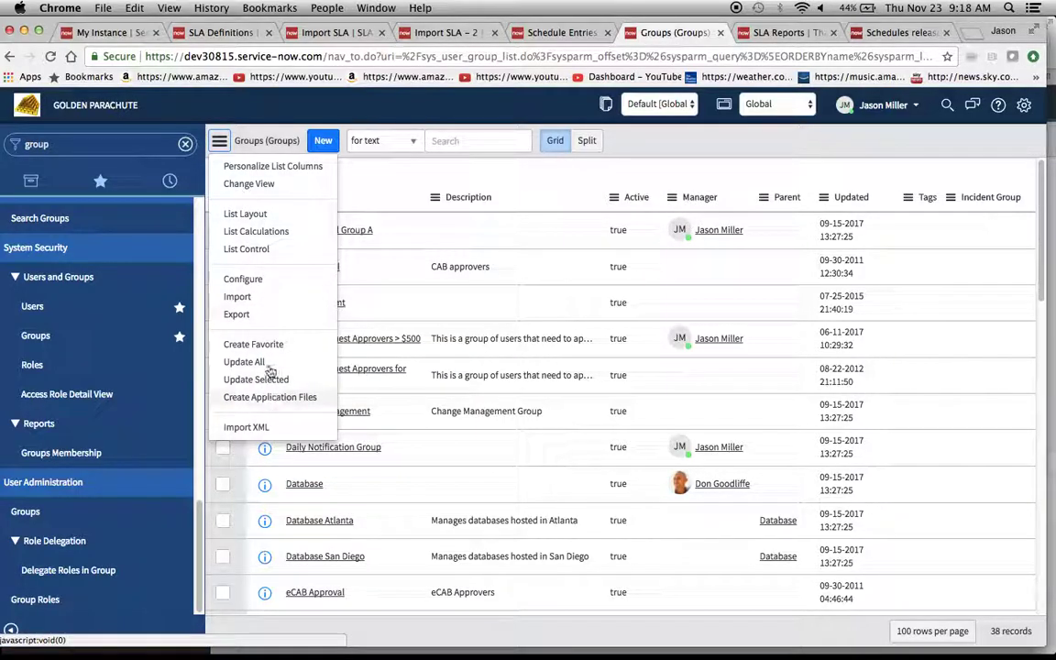
pyautogui.click(244, 427)
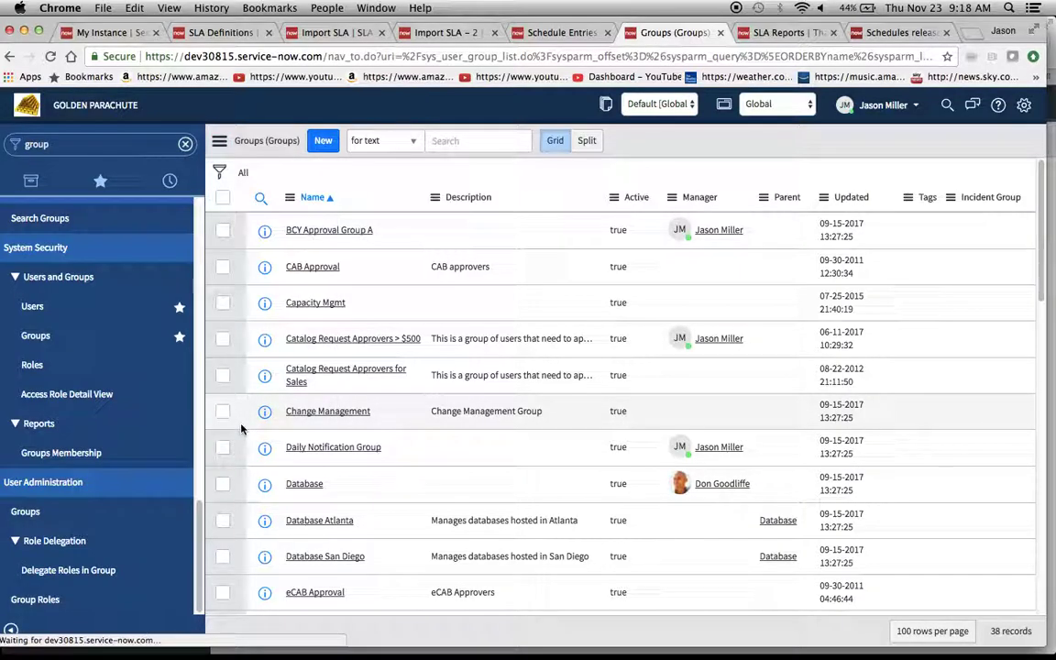
pyautogui.click(467, 226)
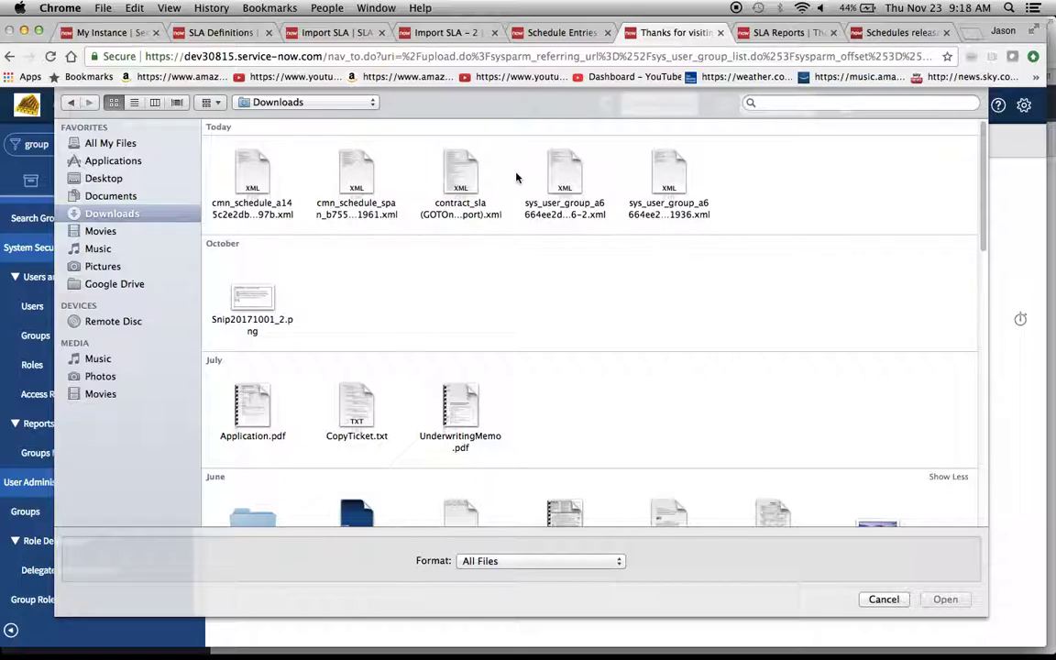
pyautogui.doubleClick(674, 186)
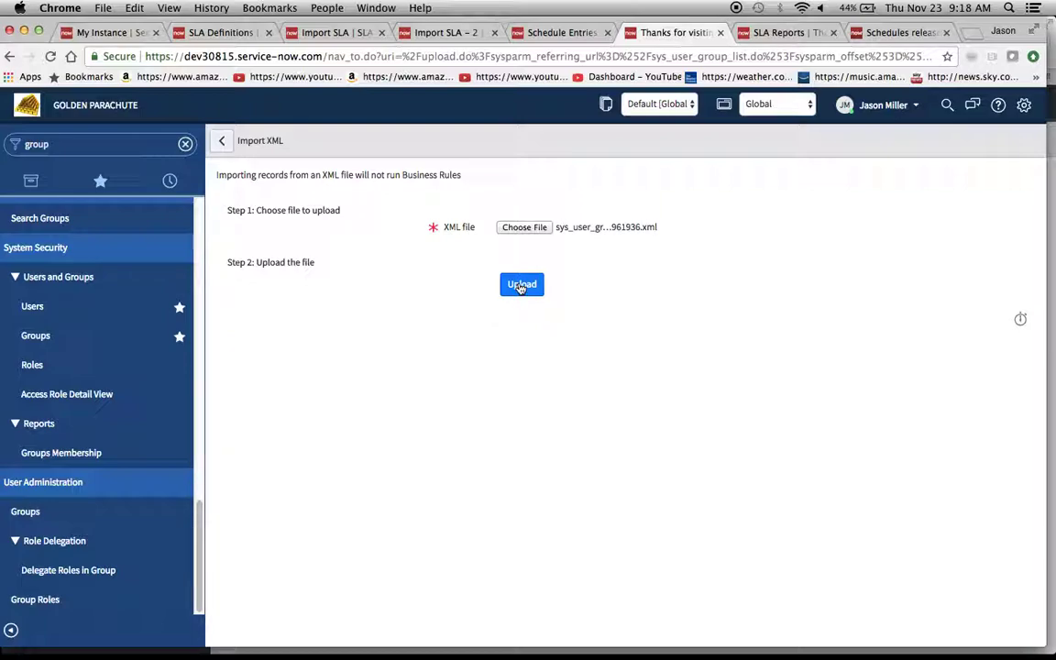
pyautogui.click(521, 286)
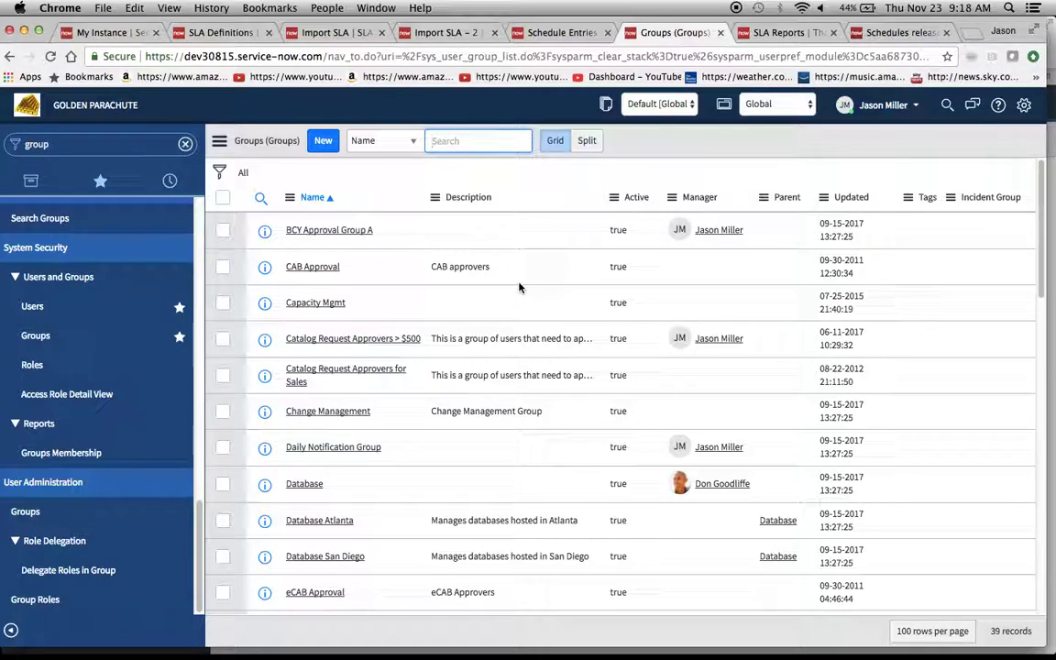
# - Find the imported Jakarta Group in the Groups list and open its record
pyautogui.scroll(-1, 514, 317)
pyautogui.scroll(-10, 514, 317)
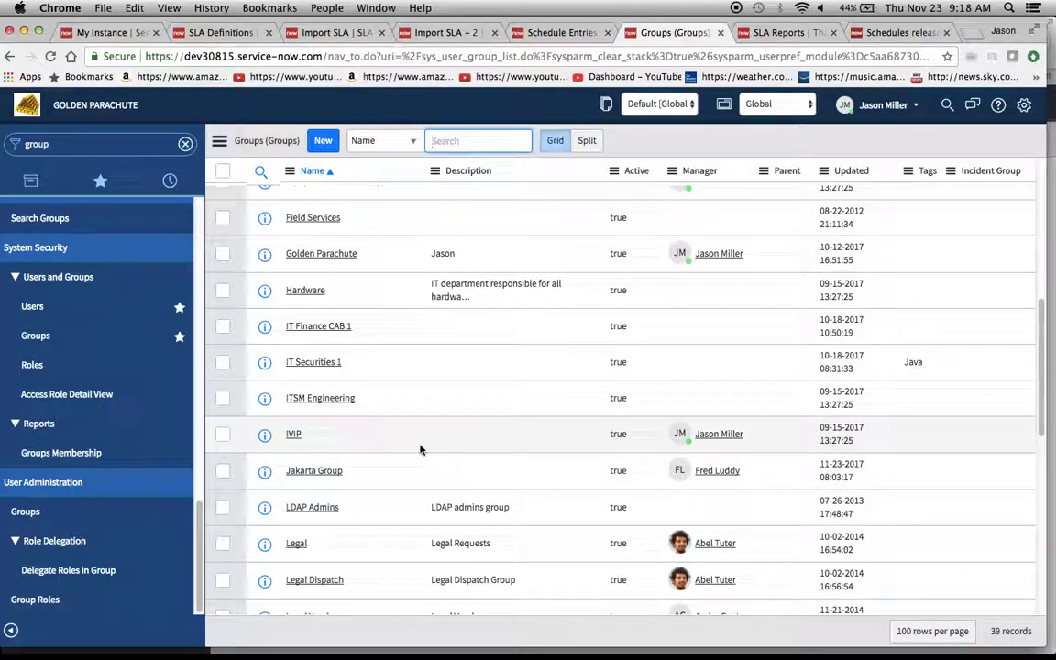
pyautogui.scroll(11, 422, 447)
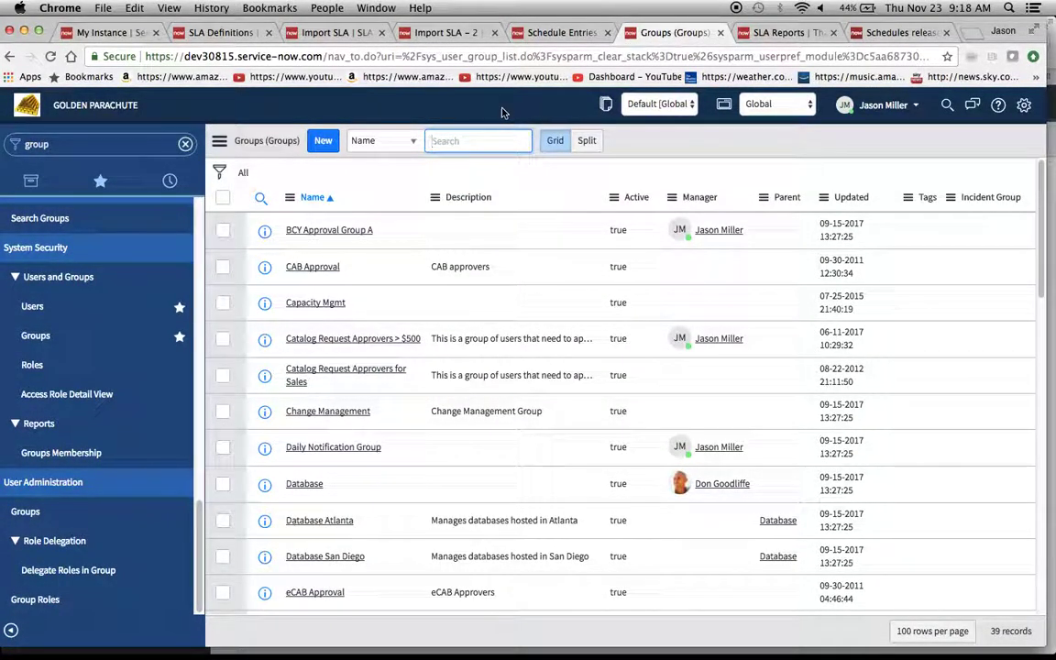
pyautogui.scroll(-10, 410, 429)
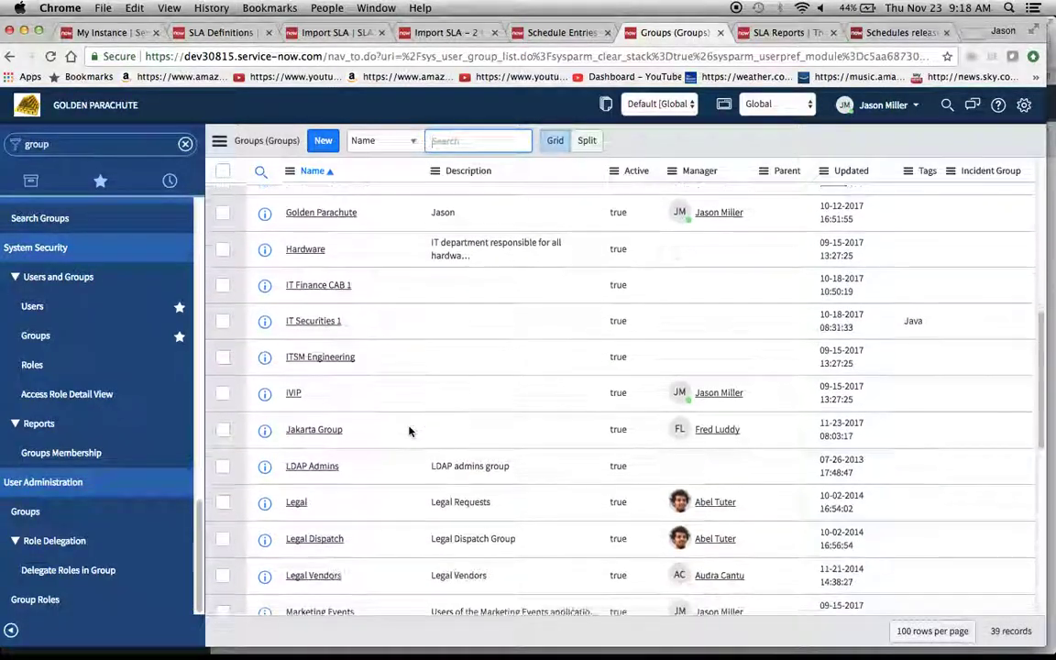
pyautogui.scroll(-1, 410, 430)
pyautogui.click(315, 410)
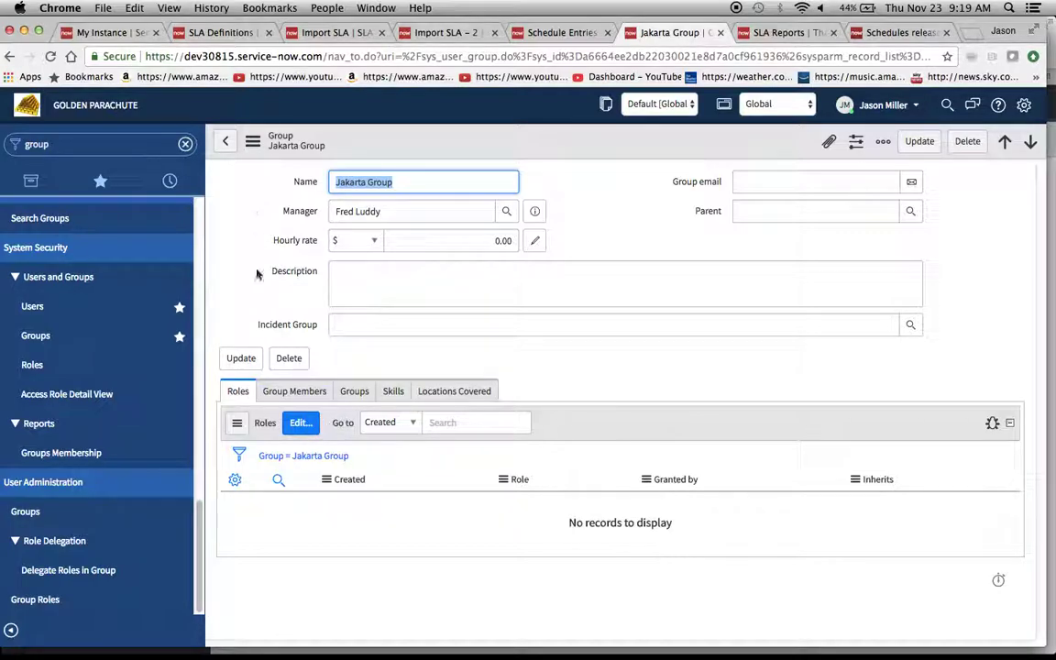
# - Add the itil_admin role to the Jakarta Group and save the role list
pyautogui.click(291, 427)
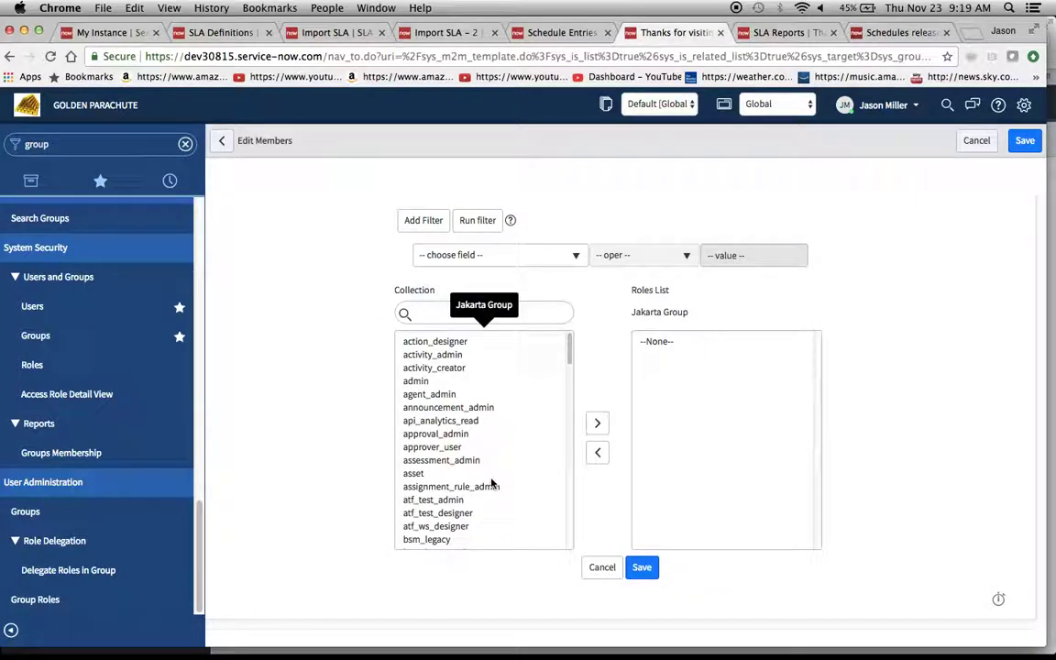
pyautogui.scroll(-3, 491, 483)
pyautogui.scroll(-10, 492, 483)
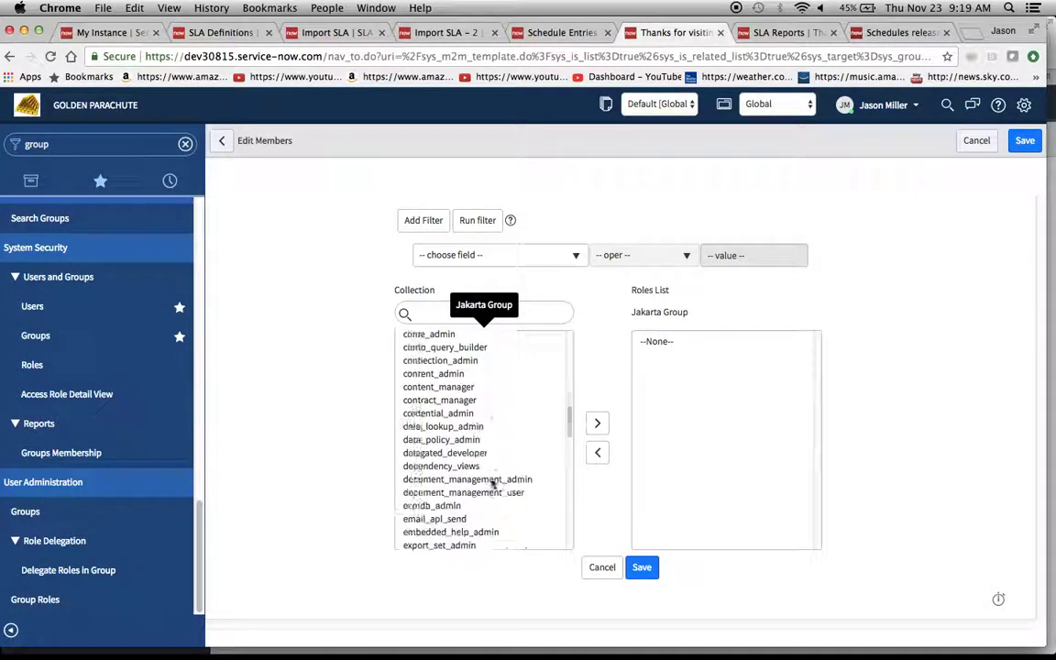
pyautogui.scroll(-10, 491, 483)
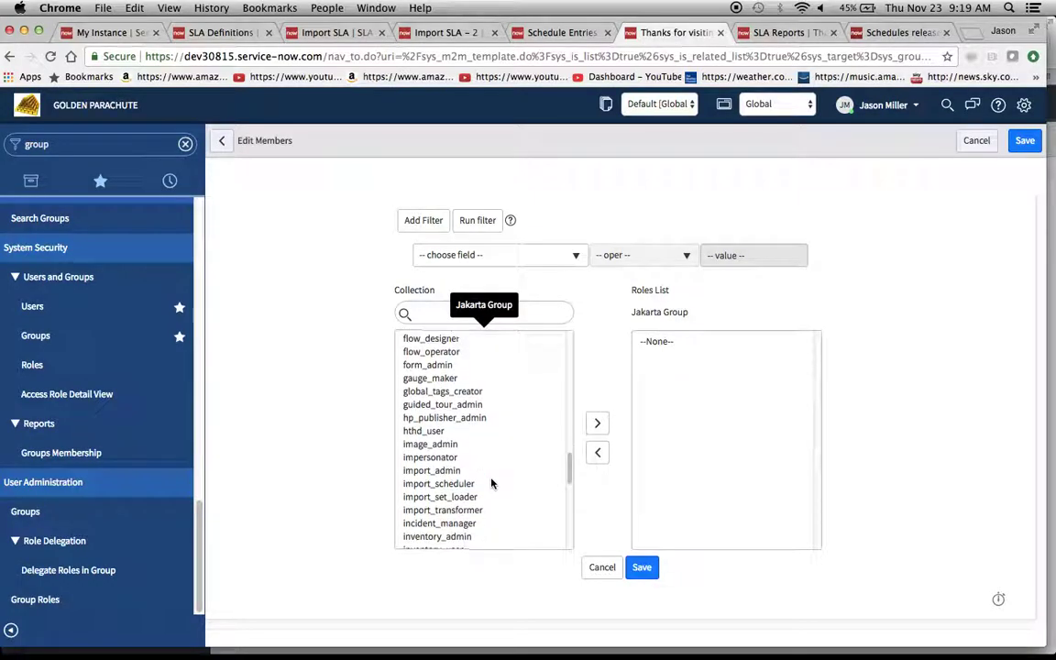
pyautogui.click(422, 490)
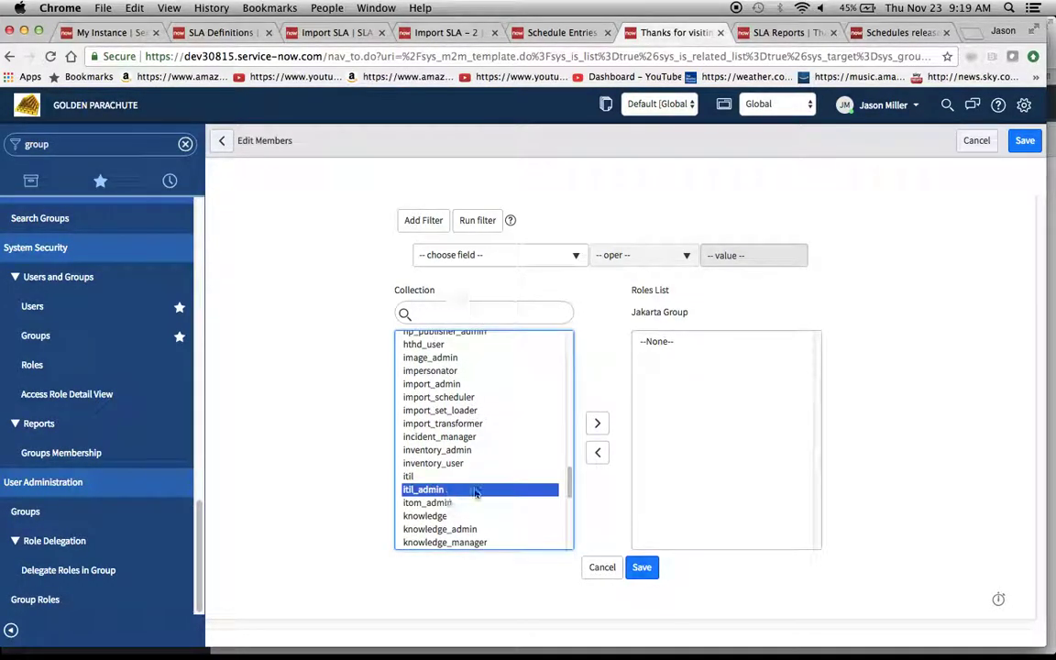
pyautogui.click(594, 423)
pyautogui.click(637, 567)
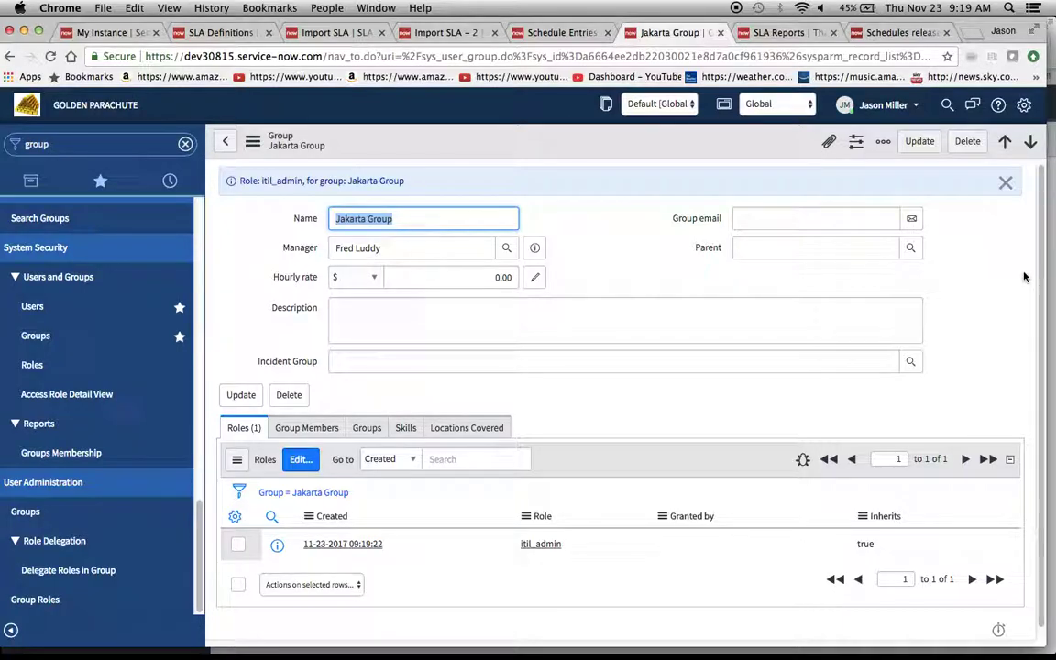
# - Open a blank incident form in place of the SLA Reports page using incident.do
pyautogui.click(781, 33)
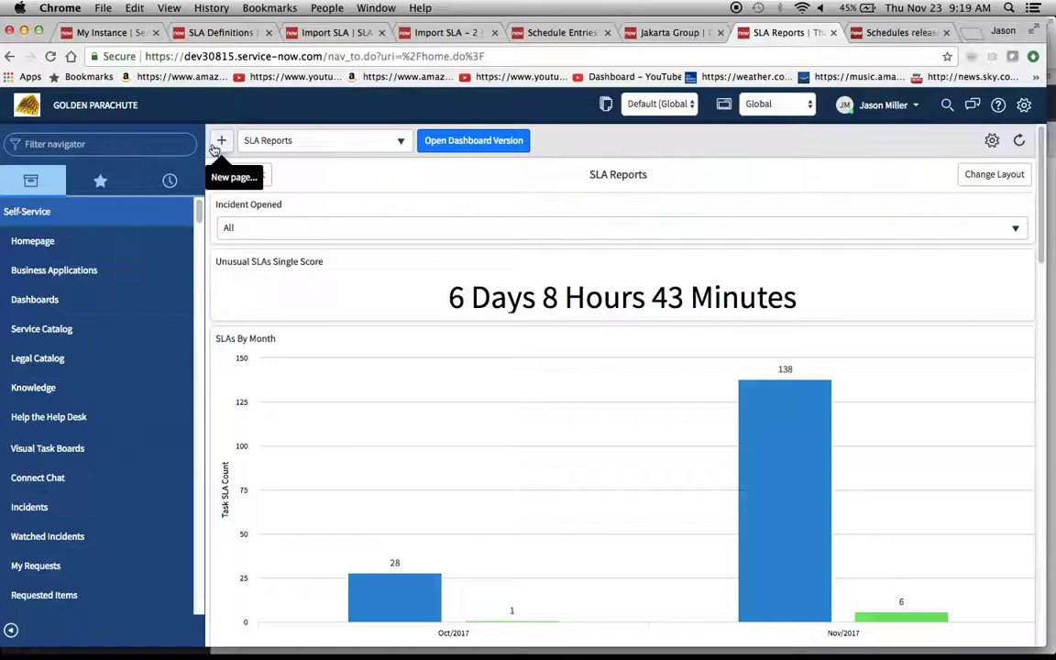
pyautogui.click(101, 143)
pyautogui.write('inc')
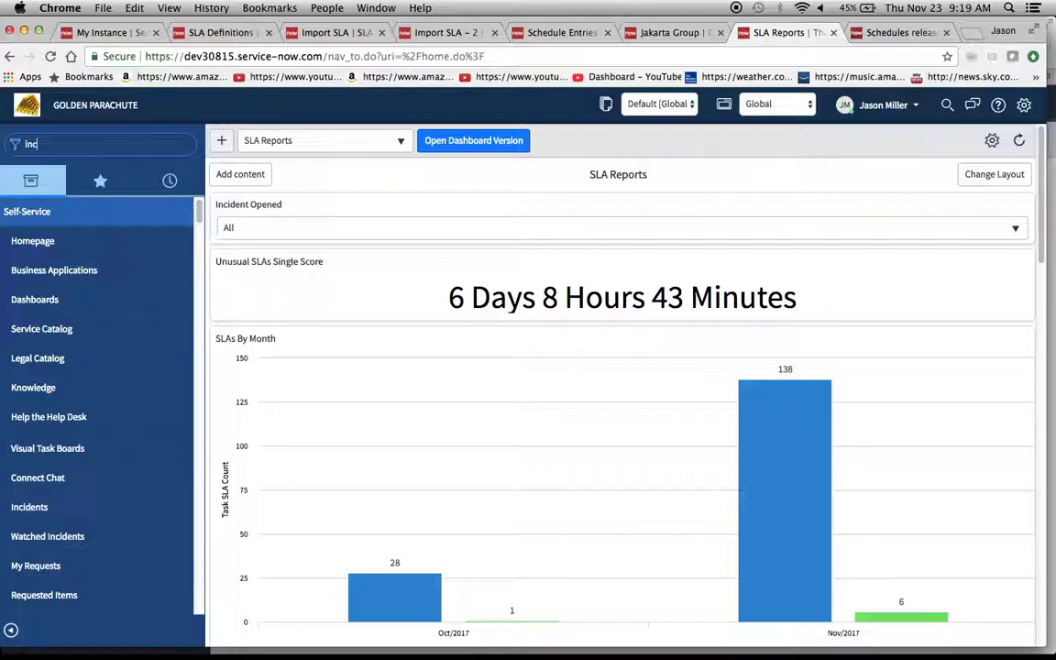
pyautogui.write('ident.do')
pyautogui.press('Return')
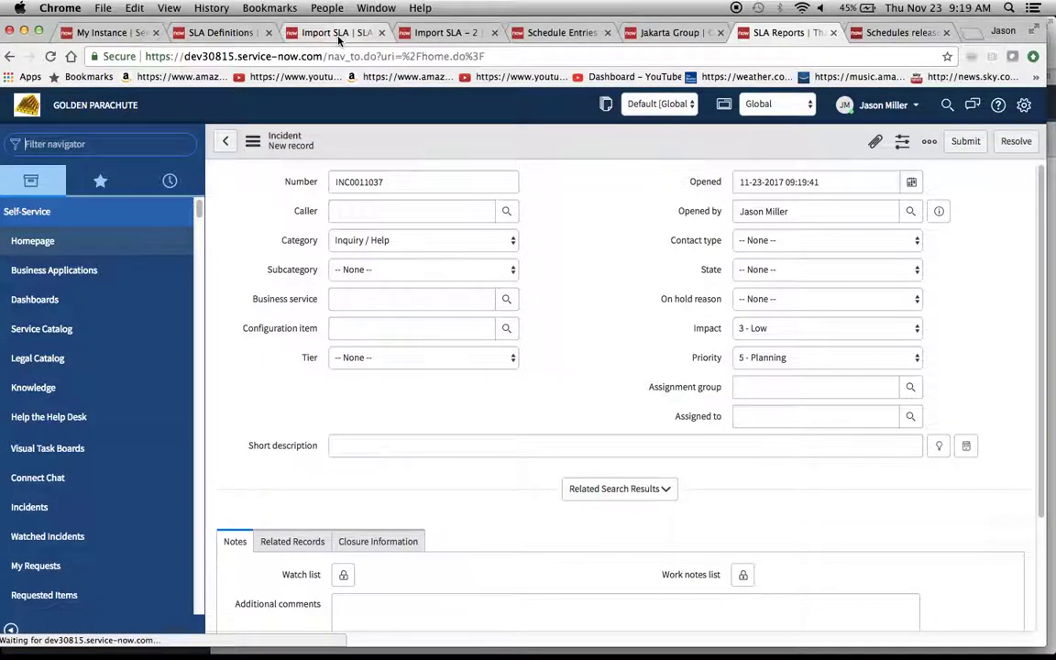
# - Reload the Import SLA - 2 form to check the assignment group in its start condition
pyautogui.click(338, 34)
pyautogui.click(439, 33)
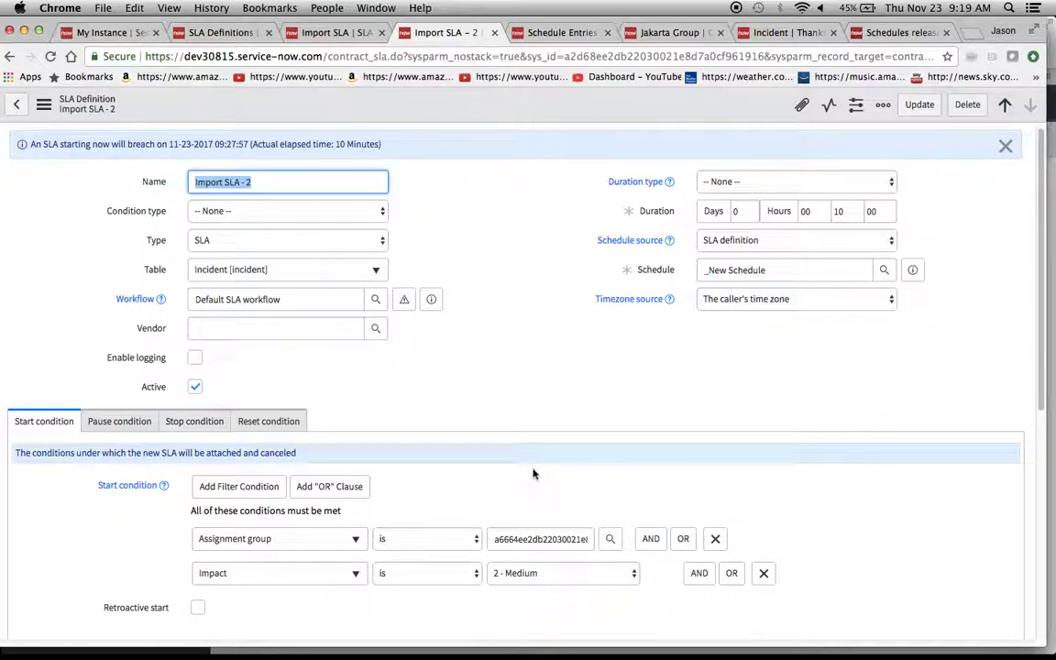
pyautogui.rightClick(488, 107)
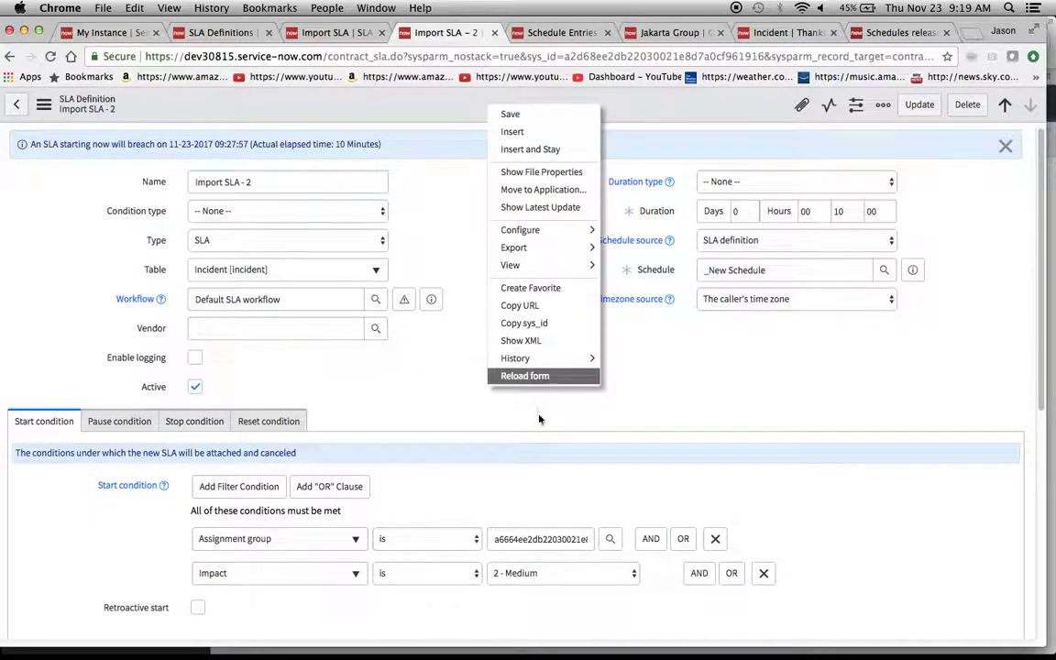
pyautogui.click(529, 376)
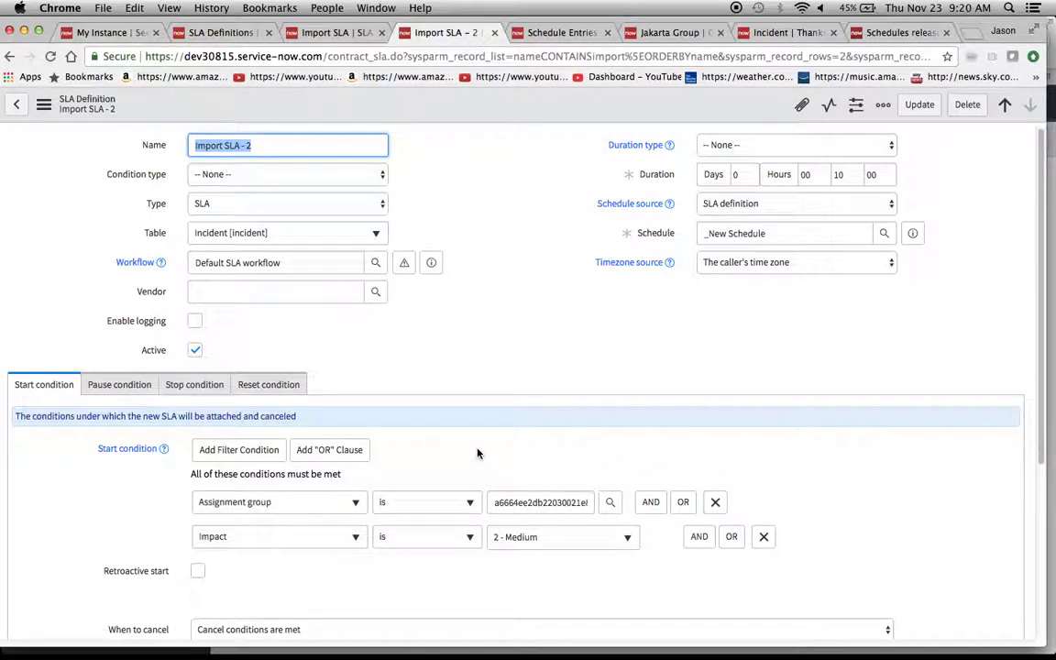
pyautogui.scroll(-1, 851, 481)
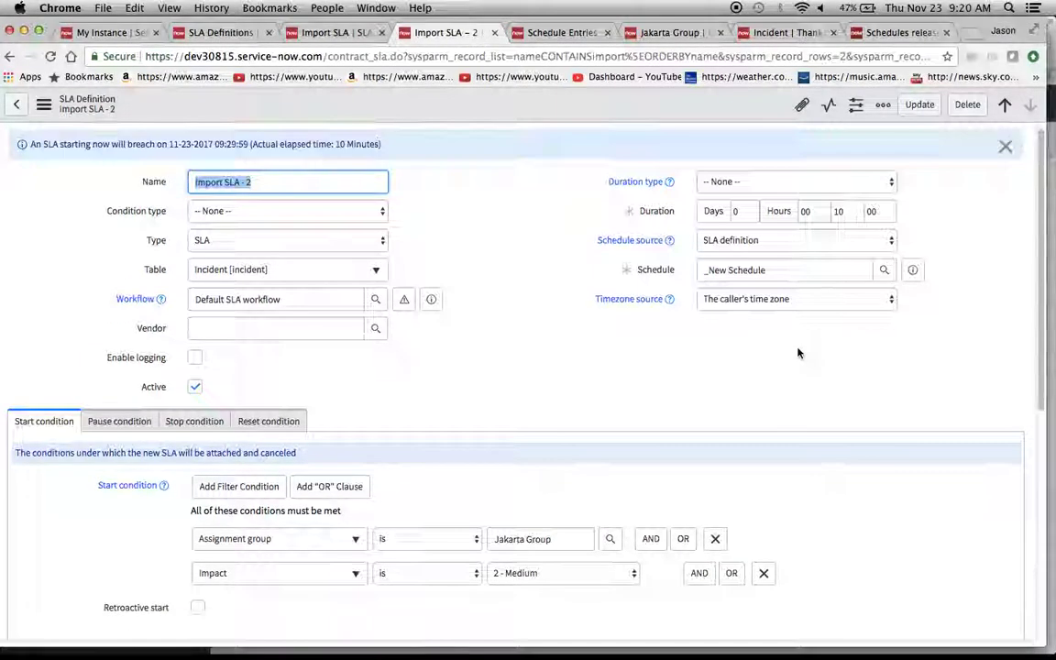
# - Set the new incident's impact to 2 - Medium and its assignment group to Jakarta Group, and save the record
pyautogui.click(787, 33)
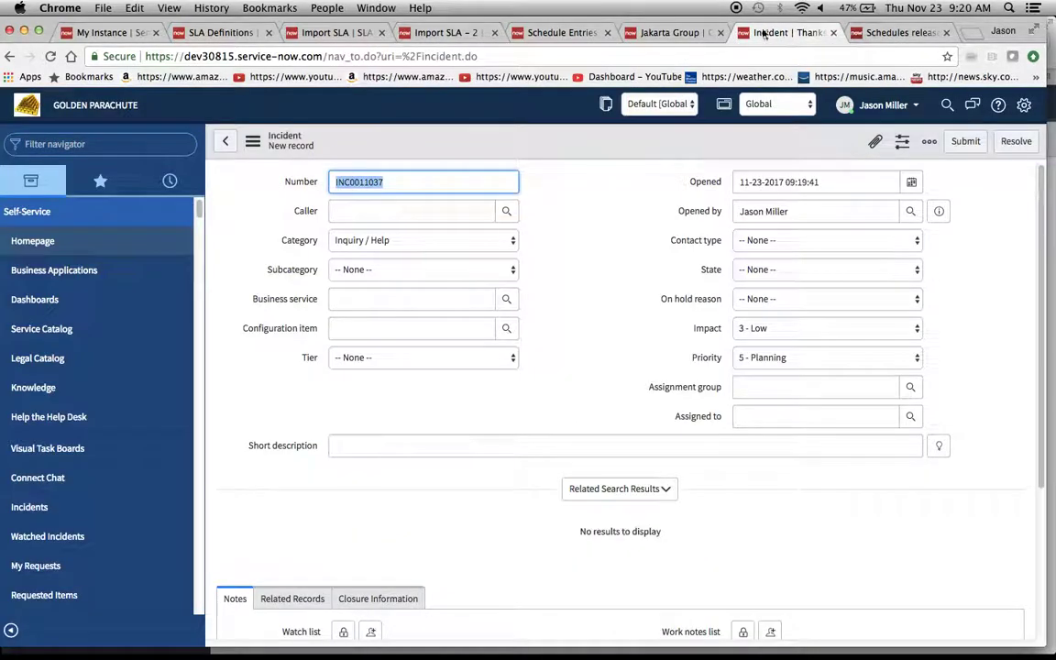
pyautogui.click(748, 328)
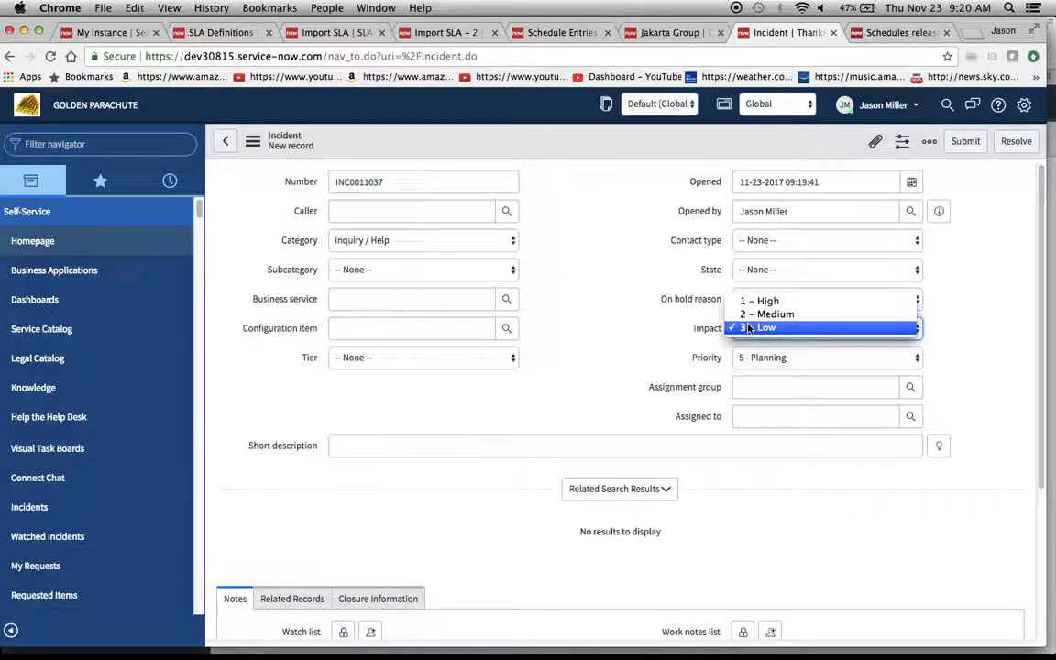
pyautogui.click(753, 313)
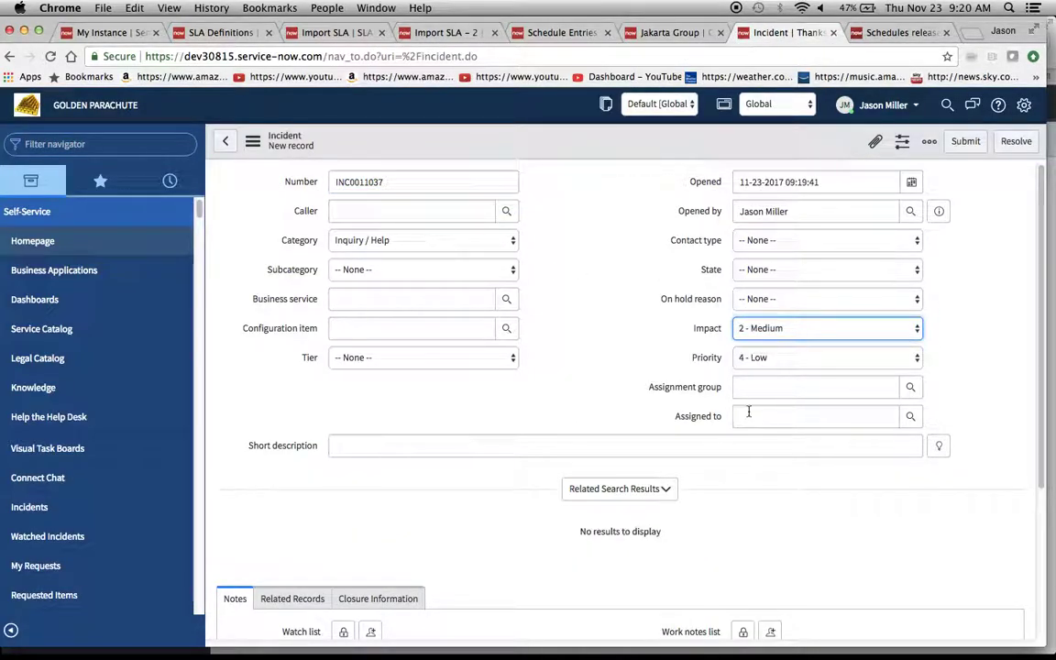
pyautogui.click(759, 386)
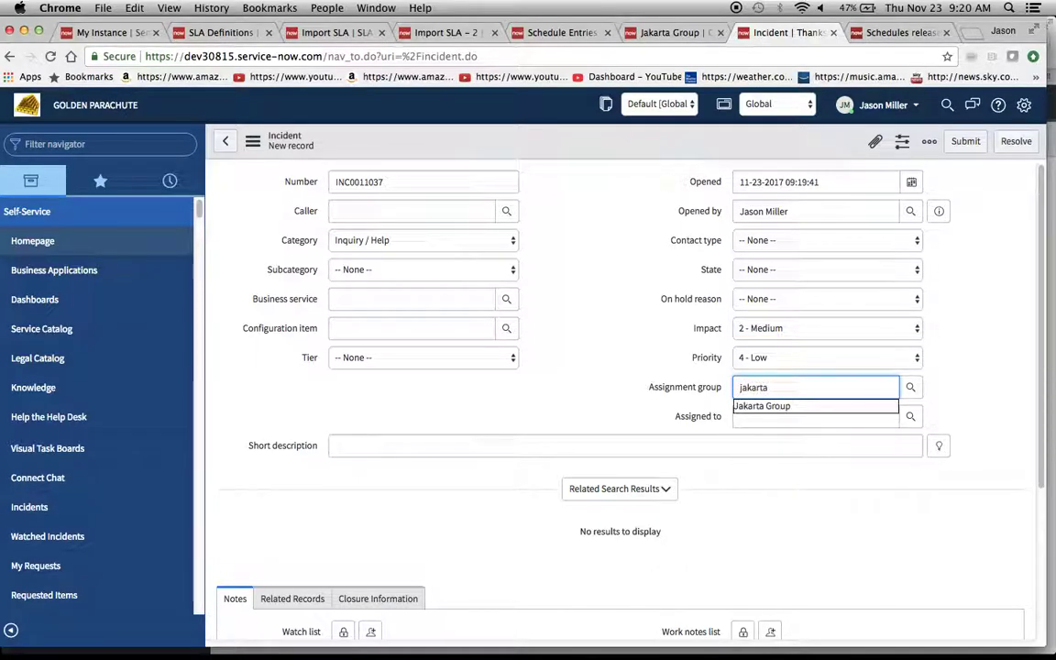
pyautogui.press('Down')
pyautogui.press('Return')
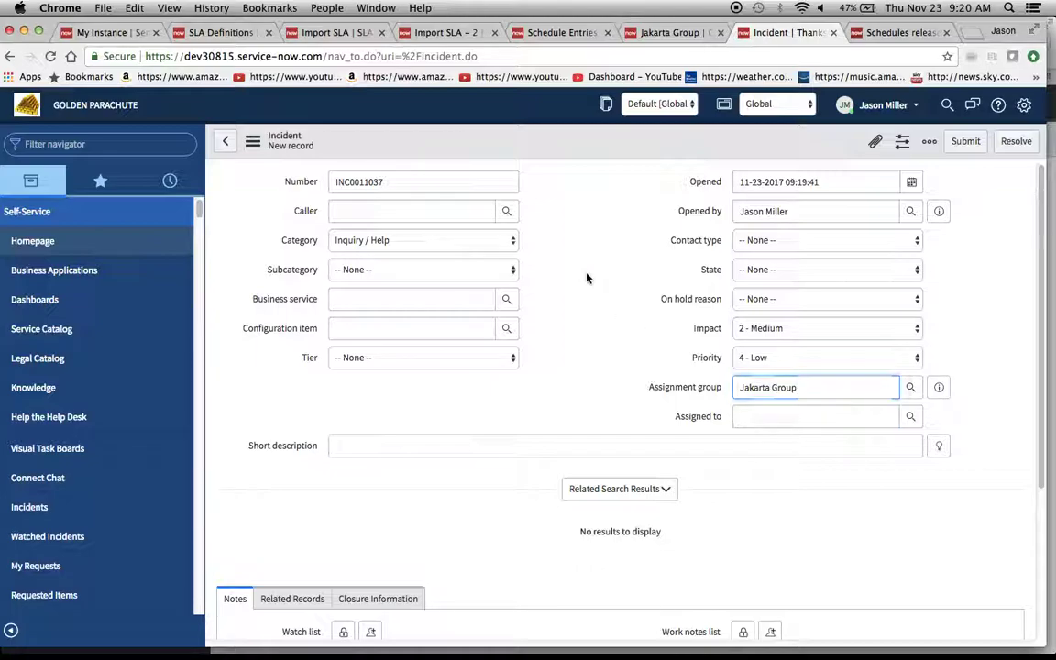
pyautogui.click(252, 139)
pyautogui.click(291, 154)
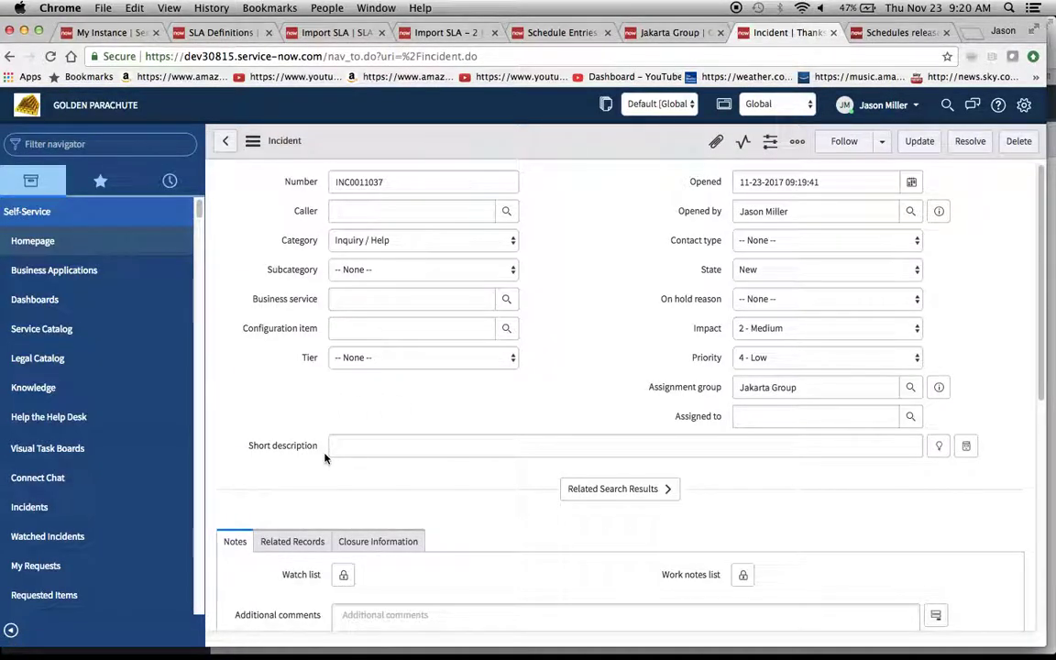
# - Examine the saved incident's Task SLAs for attached definitions, stages, breach times and elapsed and remaining times
pyautogui.scroll(-5, 324, 458)
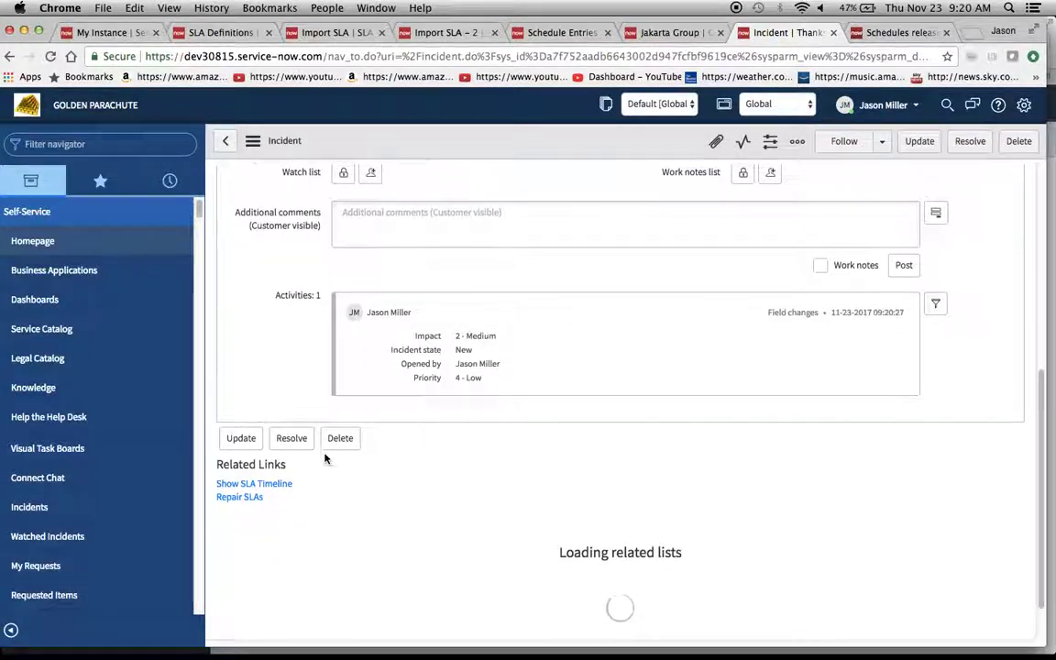
pyautogui.scroll(-3, 325, 459)
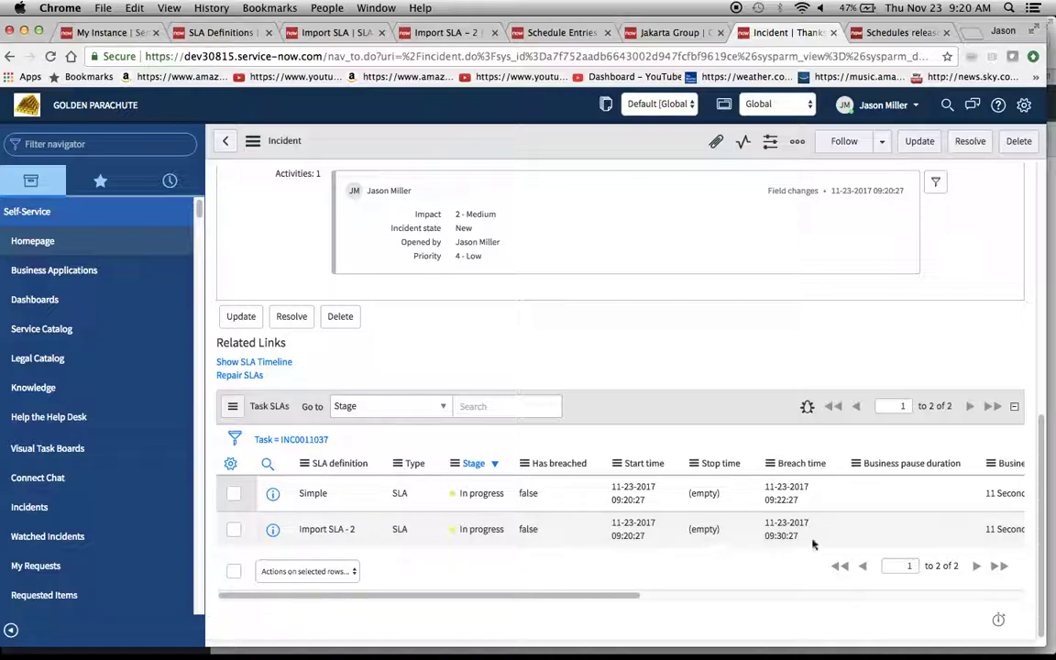
pyautogui.hscroll(5, 877, 544)
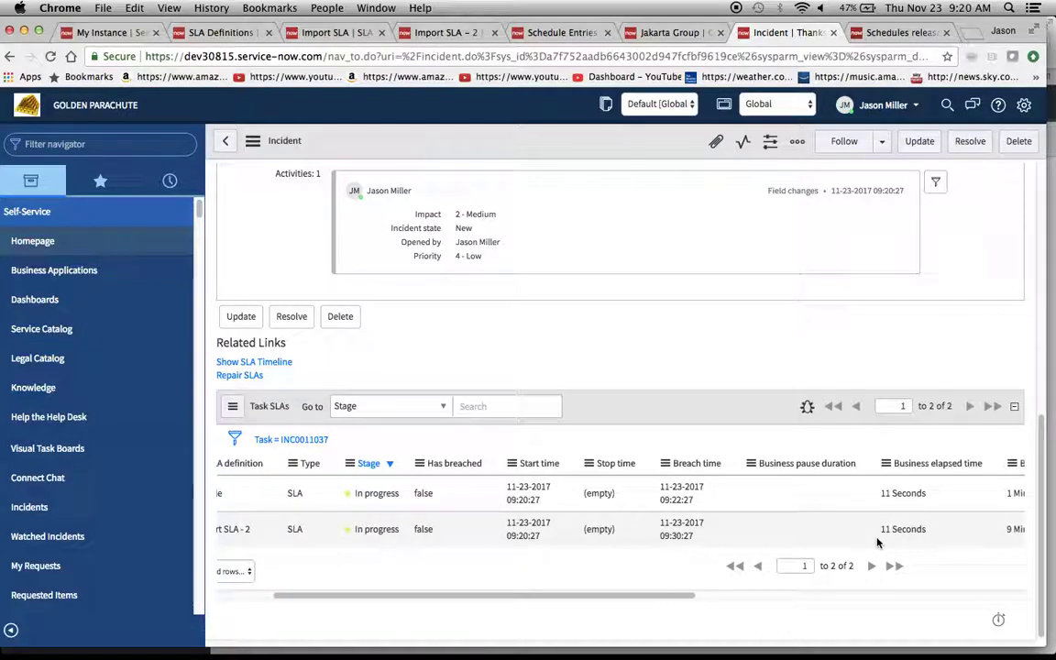
pyautogui.hscroll(8, 877, 543)
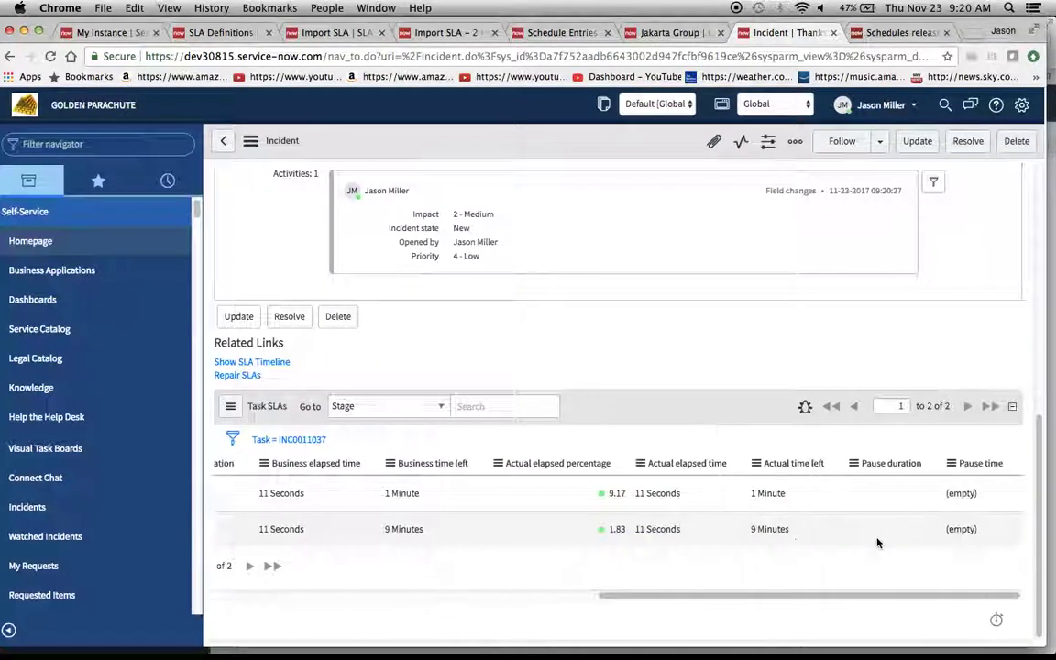
pyautogui.hscroll(-10, 866, 540)
pyautogui.scroll(10, 547, 354)
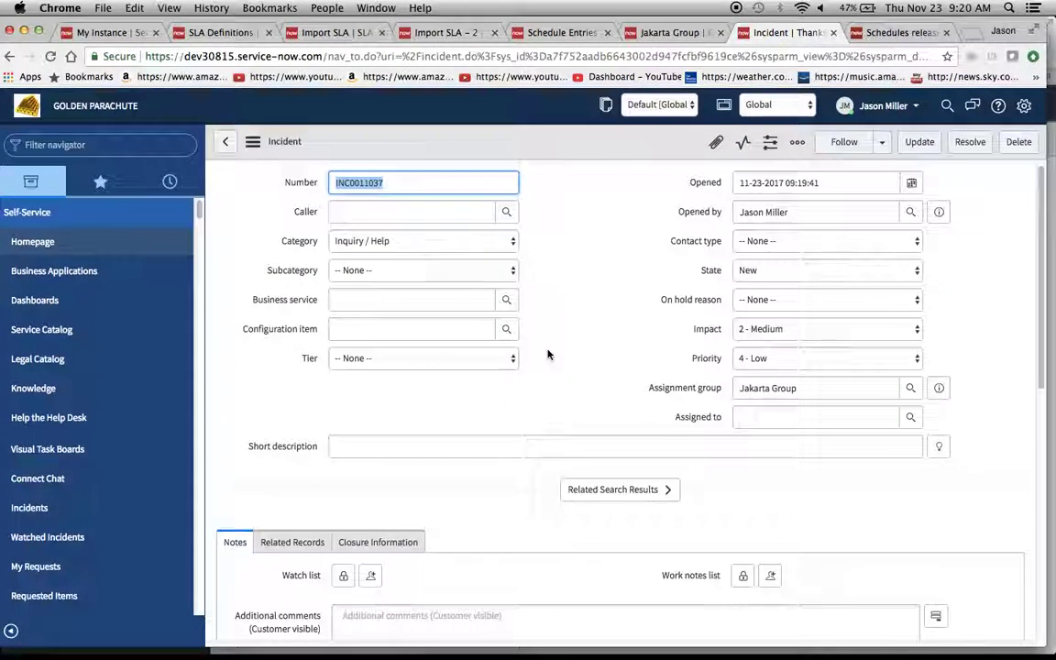
# - Copy the saved Jakarta Group incident into a new record, and check the Import SLA definition's start condition
pyautogui.click(251, 141)
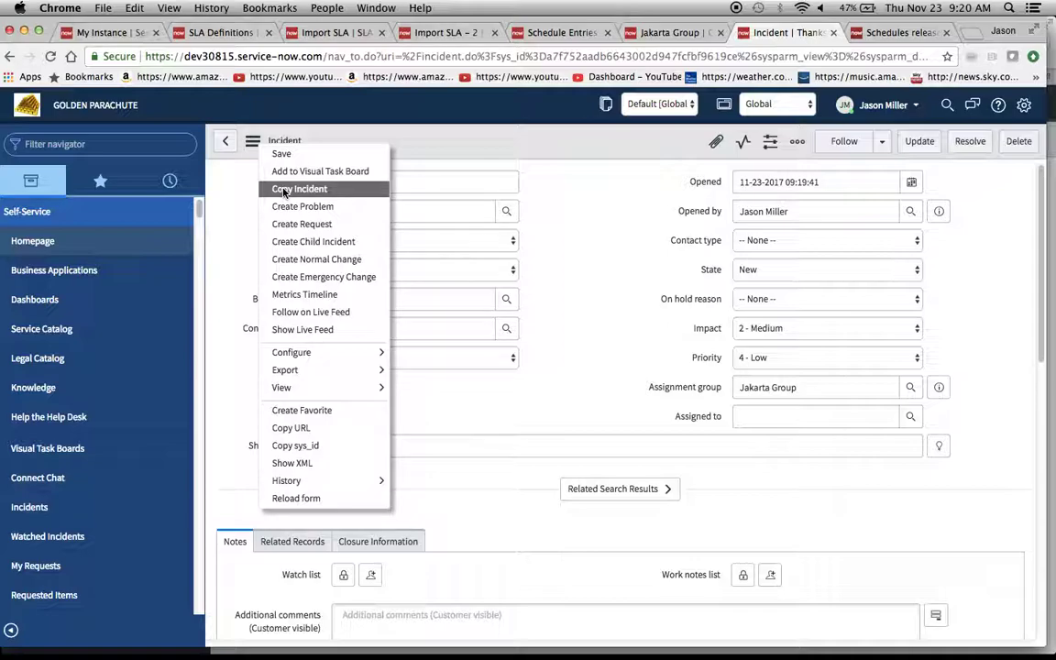
pyautogui.click(279, 189)
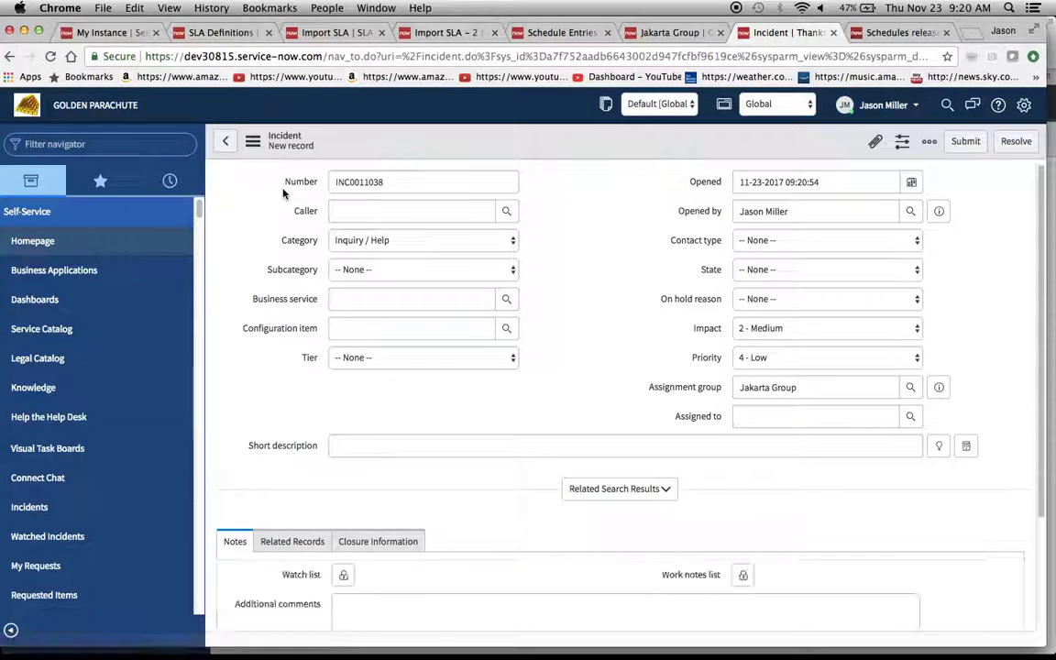
pyautogui.click(330, 32)
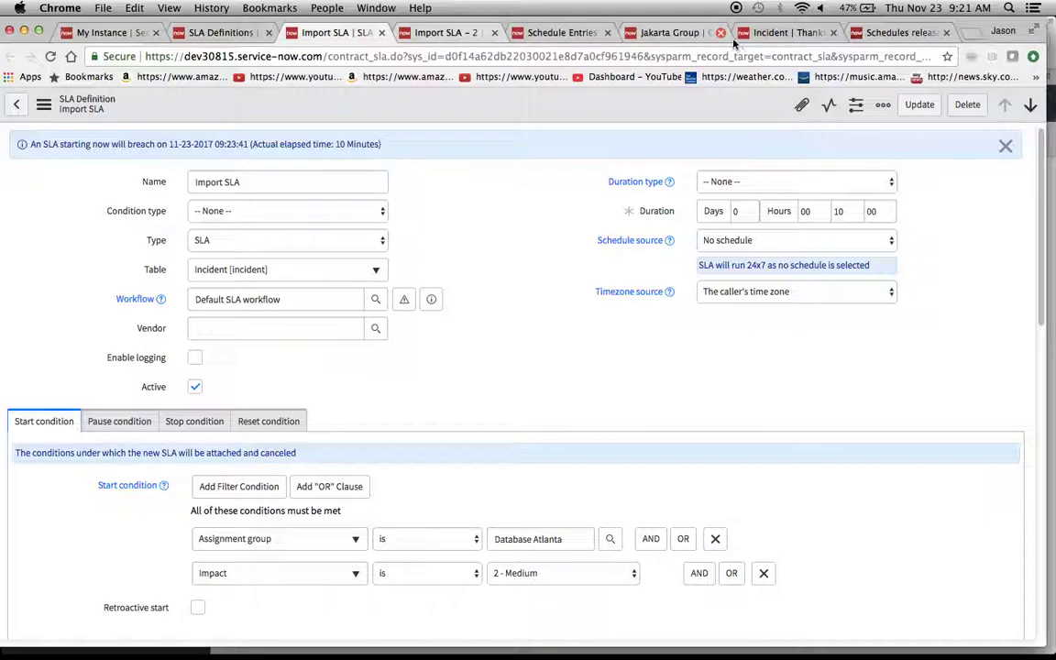
pyautogui.click(775, 32)
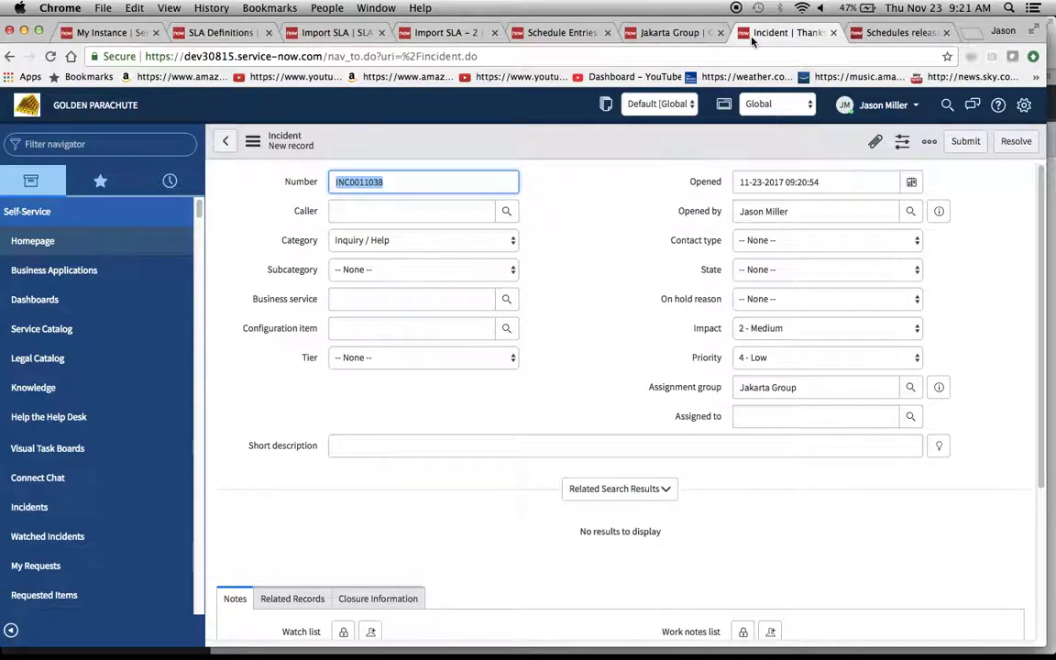
# - Set the copied incident's assignment group to Database Atlanta and save the record
pyautogui.click(813, 396)
pyautogui.moveTo(813, 396); pyautogui.dragTo(648, 371)
pyautogui.write('data')
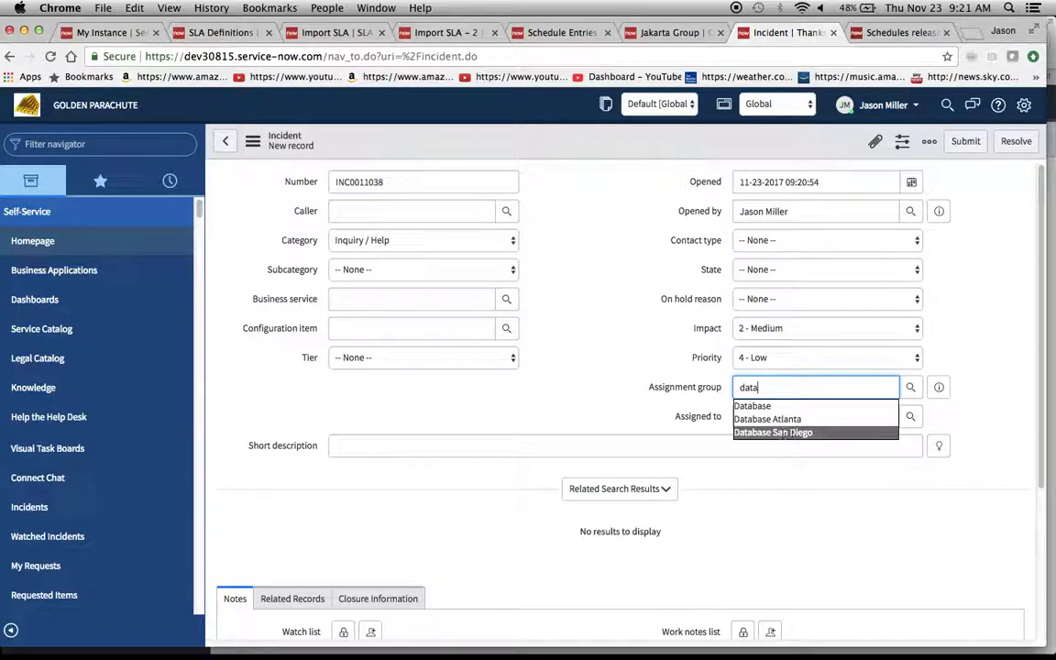
pyautogui.click(789, 418)
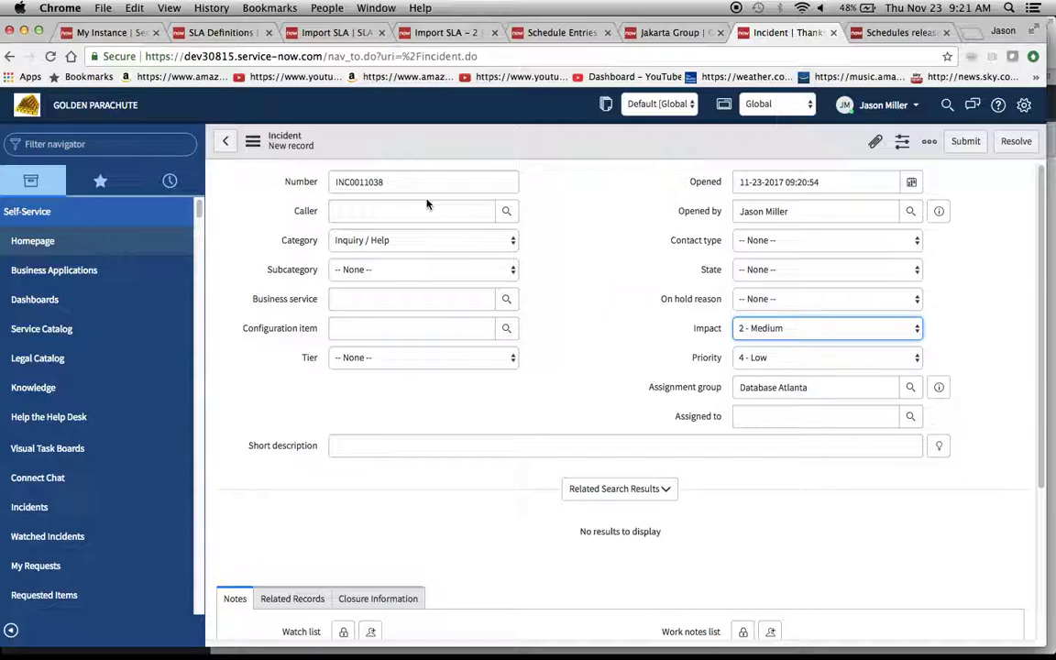
pyautogui.click(254, 142)
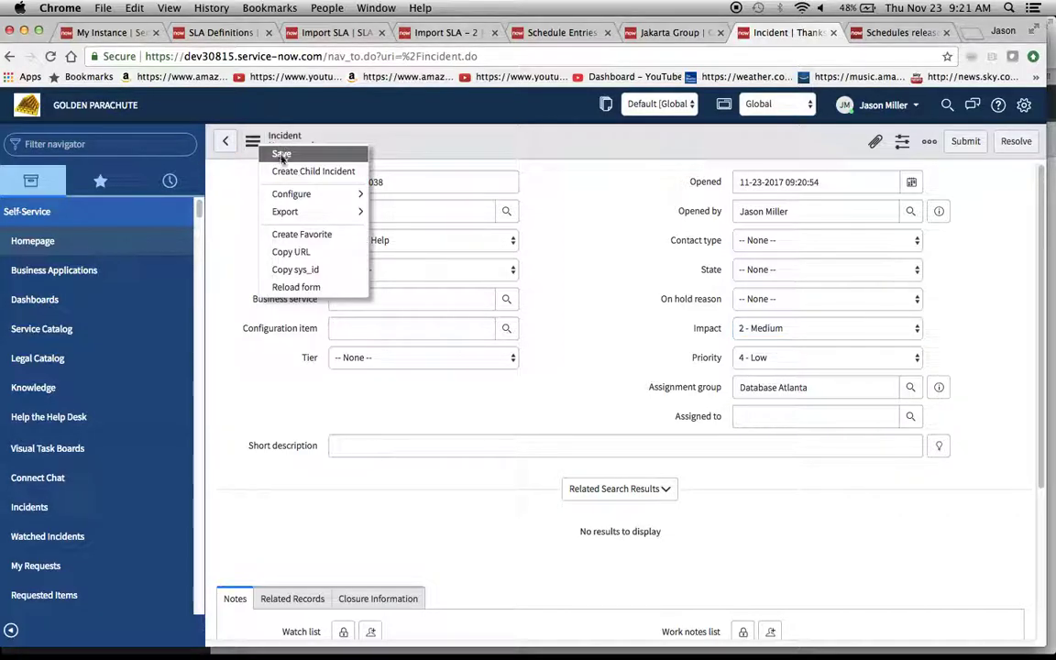
pyautogui.click(267, 153)
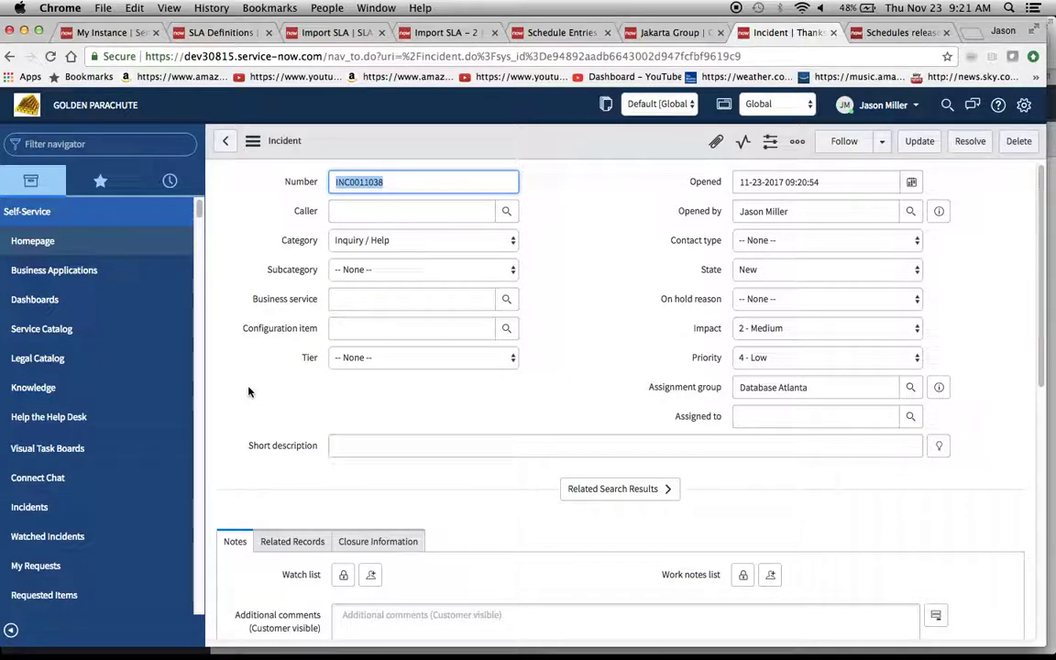
# - Examine which SLA definitions are attached to the saved Database Atlanta incident, with their stages and breach times
pyautogui.scroll(-10, 248, 391)
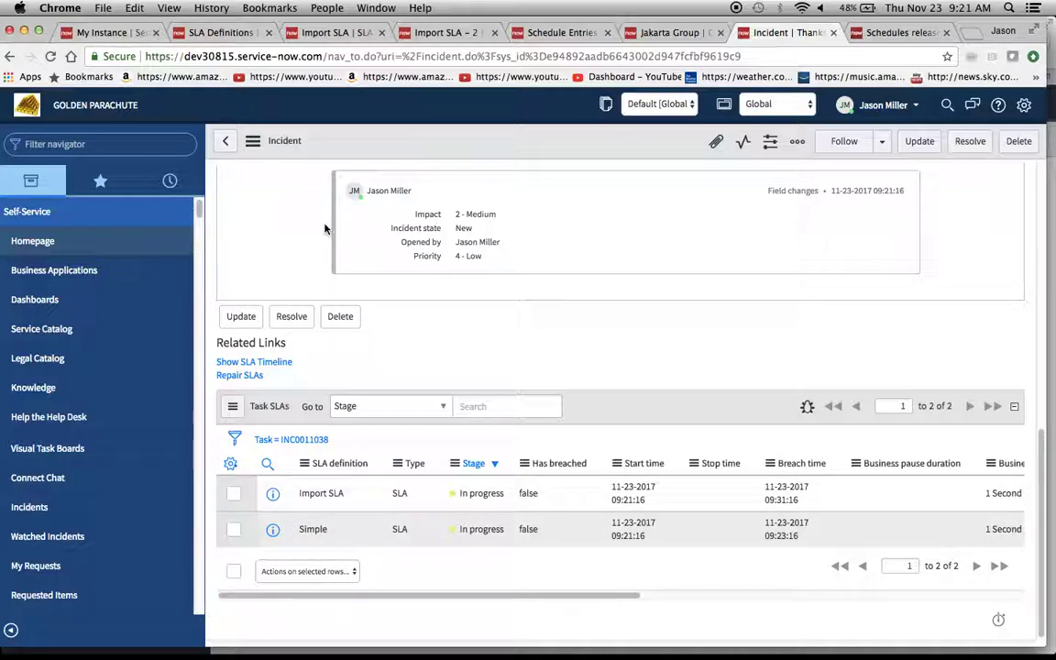
pyautogui.scroll(1, 360, 299)
pyautogui.scroll(10, 360, 299)
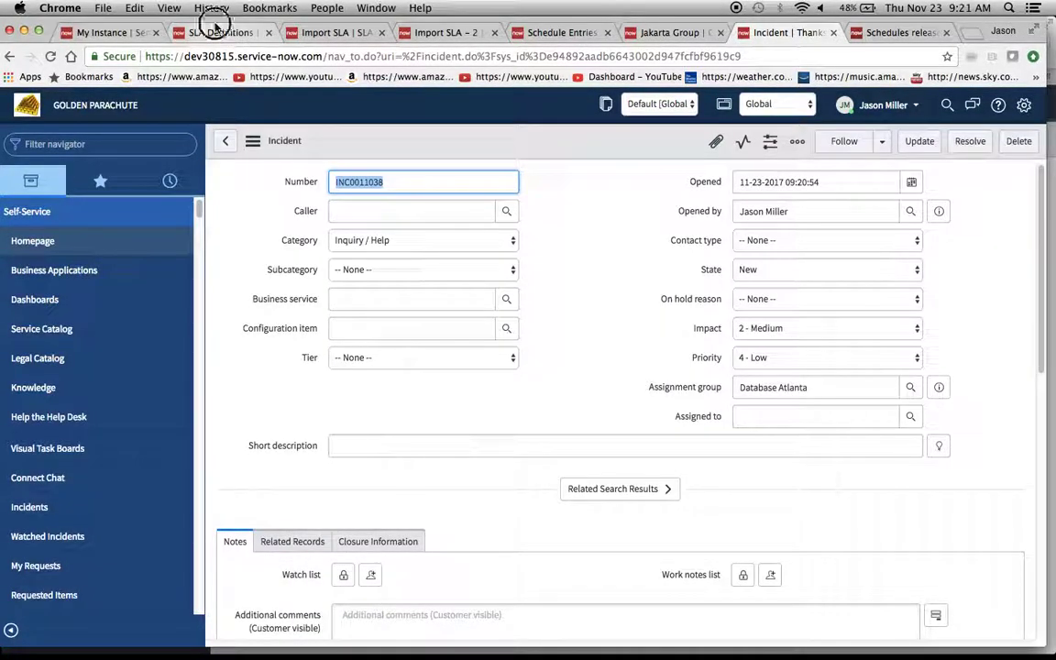
# - Filter the SLA Definitions list to names containing simple
pyautogui.click(216, 32)
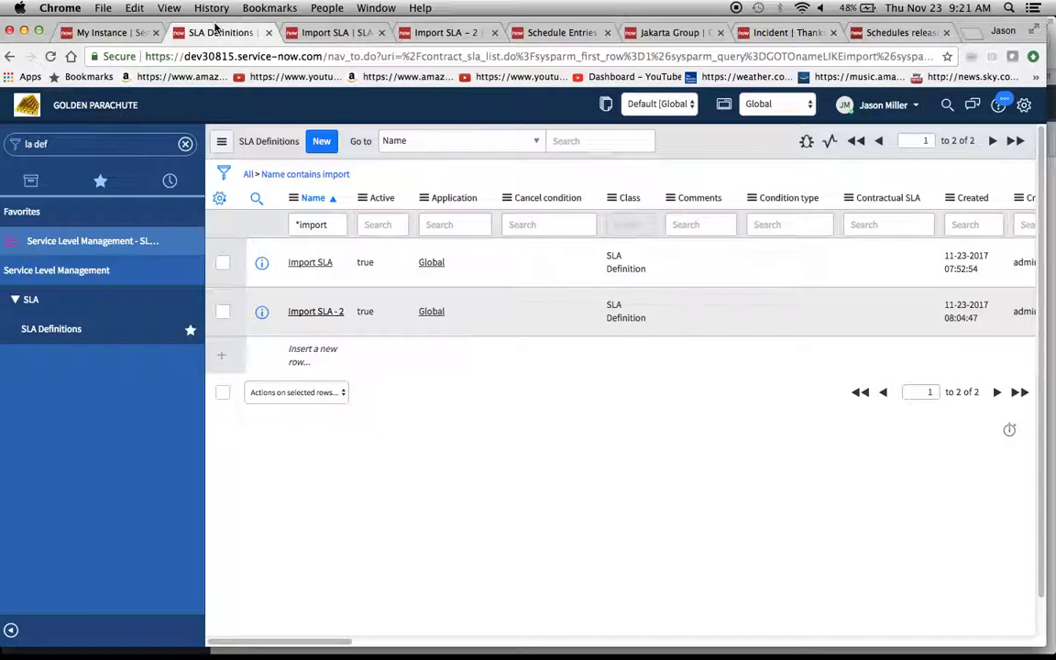
pyautogui.click(578, 135)
pyautogui.write('*i')
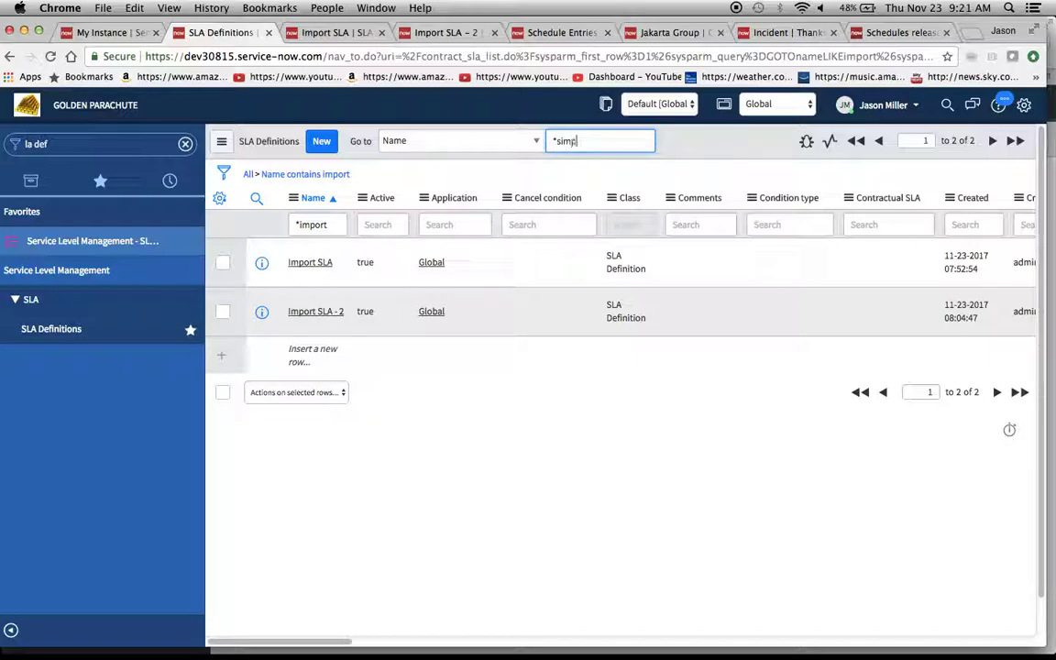
pyautogui.write('imple')
pyautogui.press('Return')
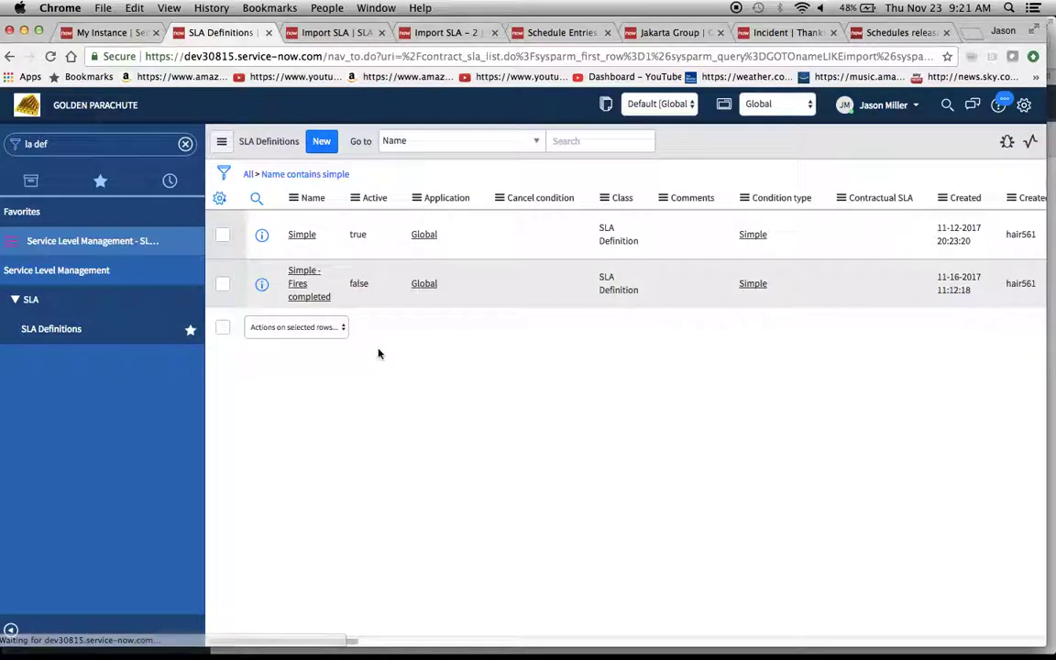
# - Deactivate the Simple SLA definition by setting its Active value to false directly in the list
pyautogui.click(375, 273)
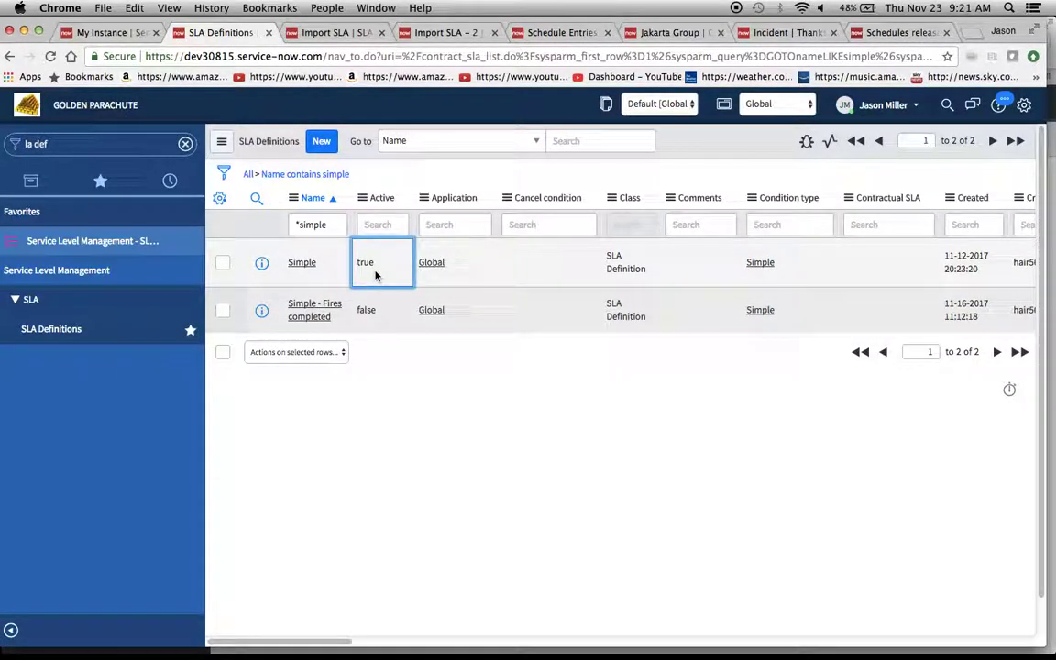
pyautogui.doubleClick(375, 273)
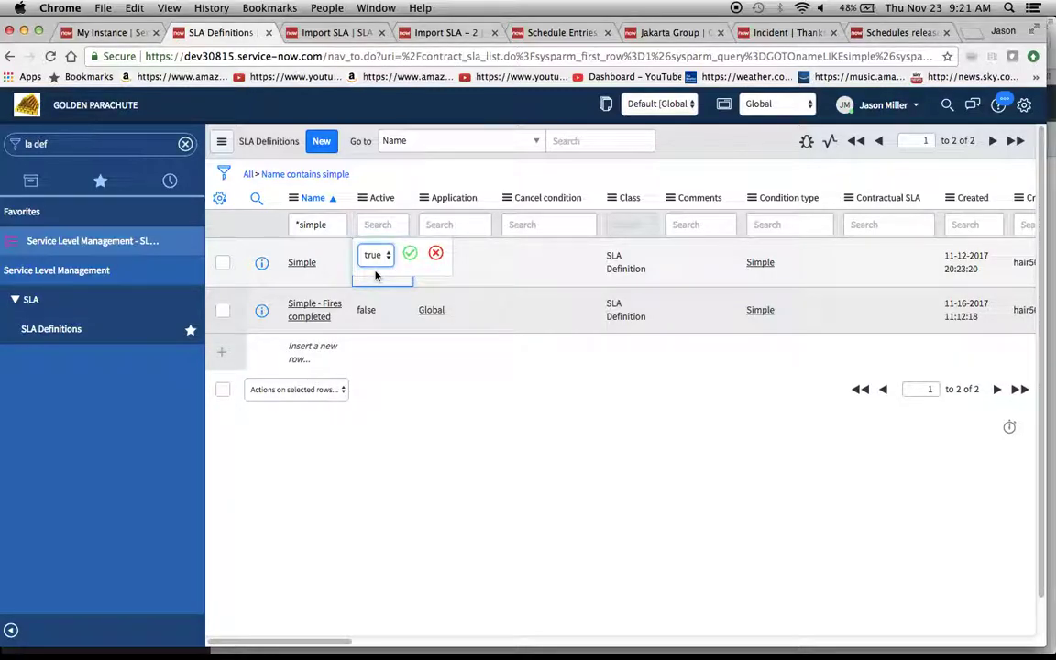
pyautogui.click(377, 275)
pyautogui.click(377, 275)
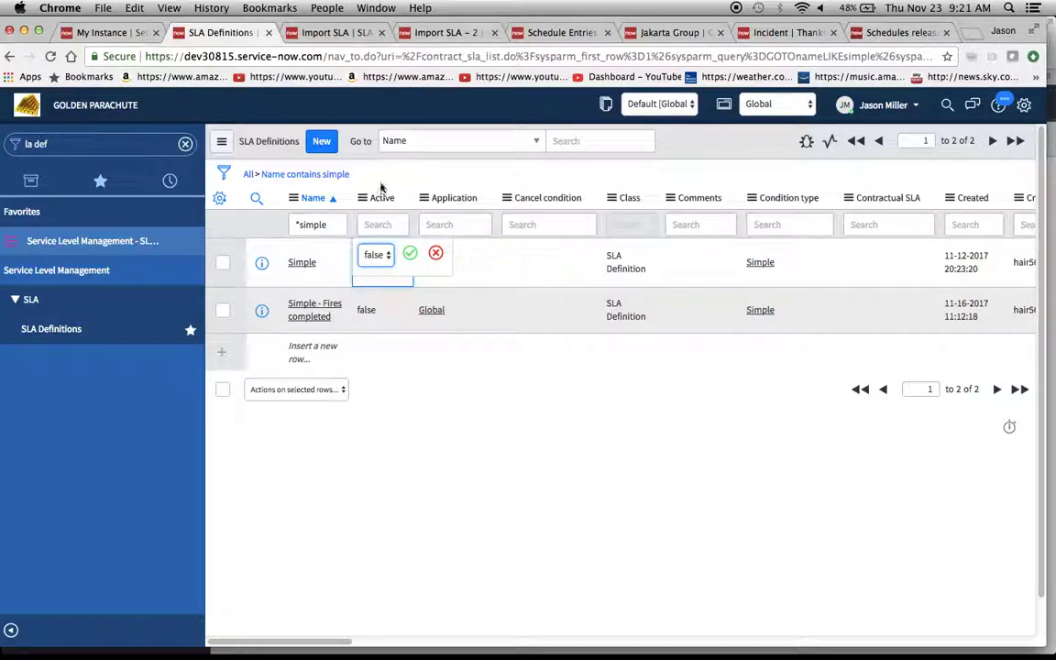
pyautogui.click(410, 253)
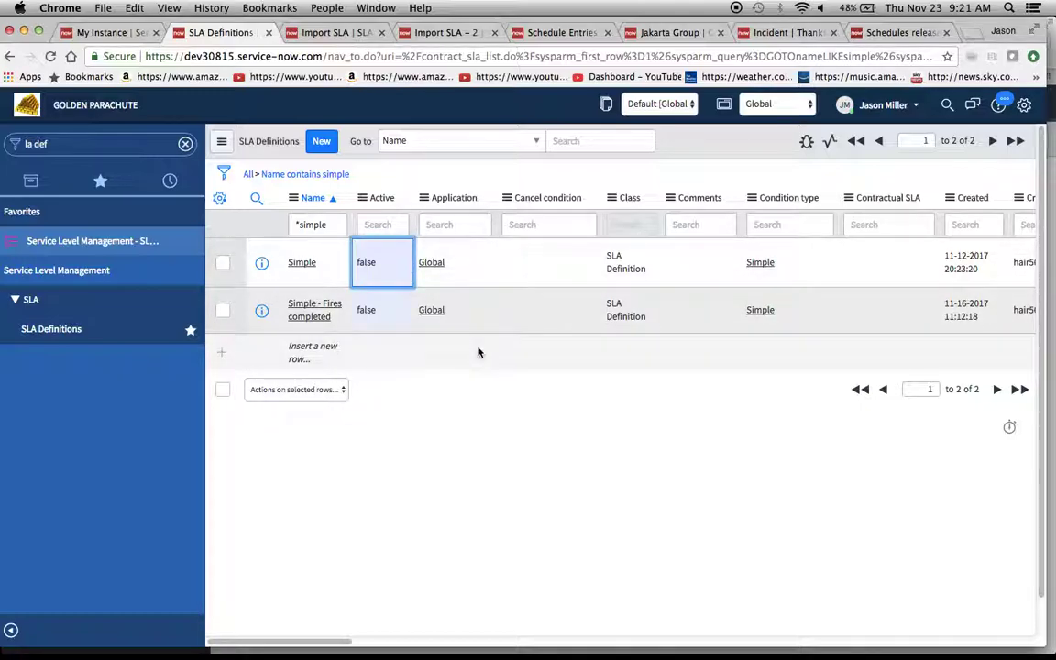
# - Open the Active values of both listed Simple definitions for joint editing, and cancel the edit
pyautogui.keyDown('shift'); pyautogui.click(386, 315); pyautogui.keyUp('shift')
pyautogui.doubleClick(386, 315)
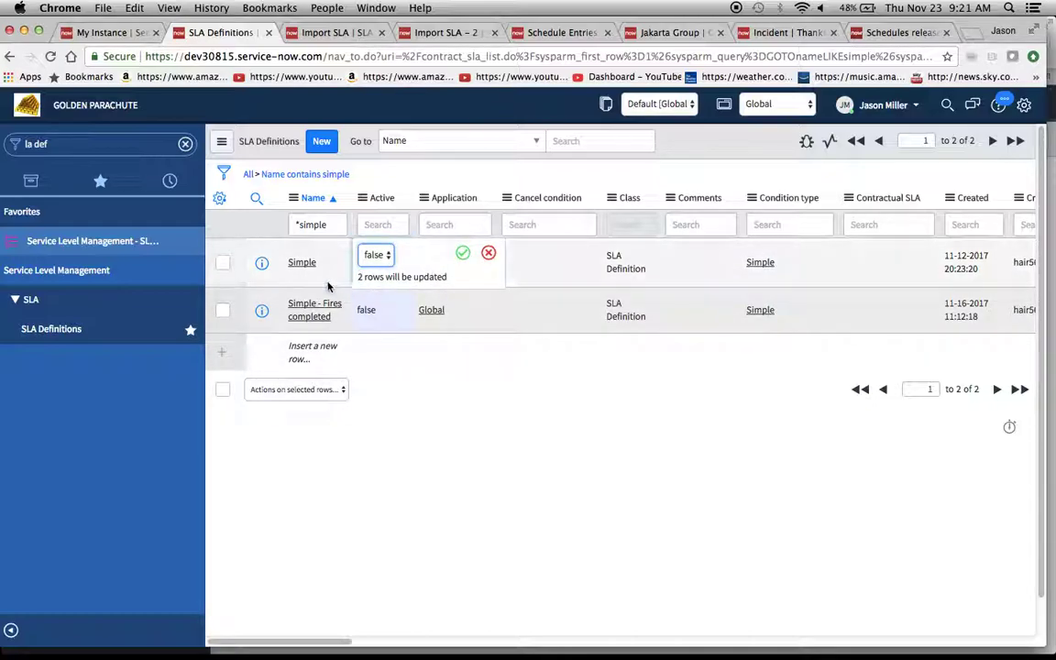
pyautogui.click(488, 253)
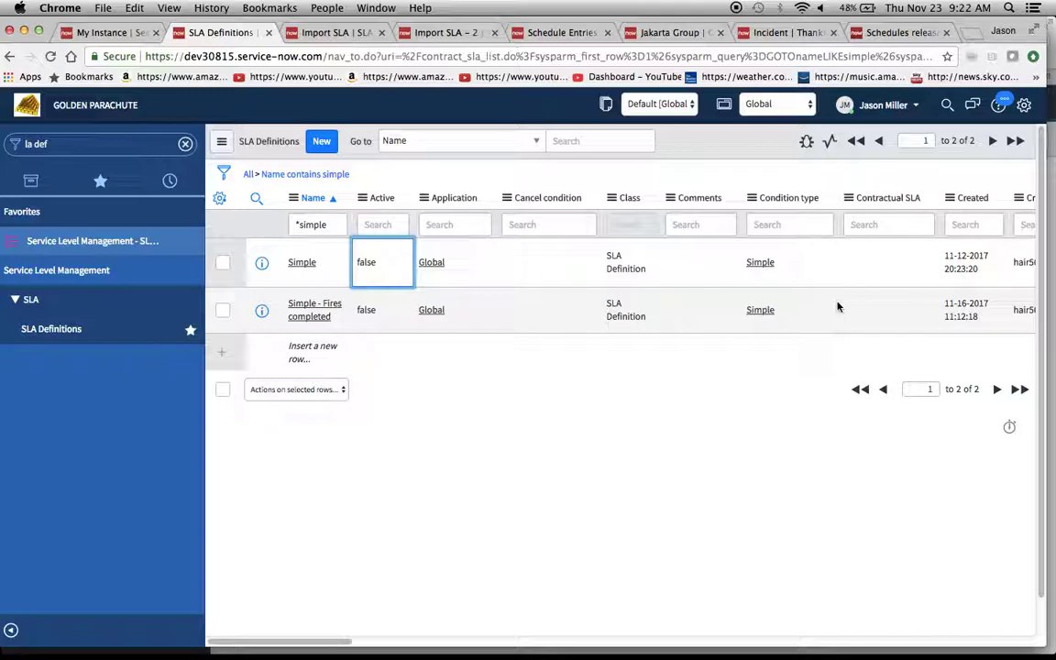
# - Open the Simple definition's pause condition for editing in the list, and cancel without changing it
pyautogui.hscroll(3, 837, 307)
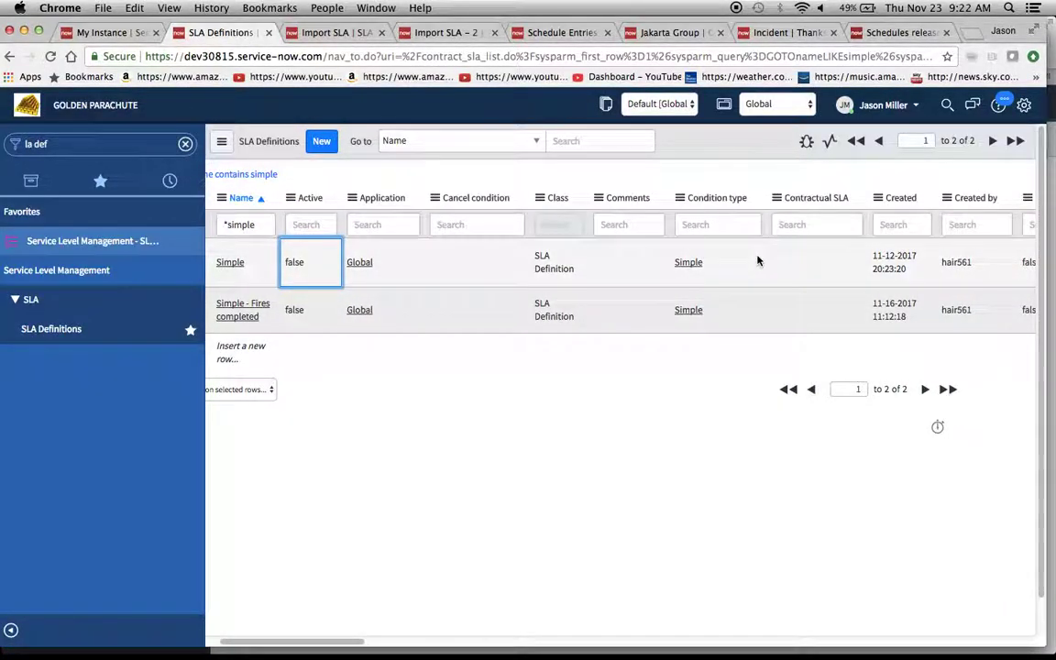
pyautogui.hscroll(8, 794, 329)
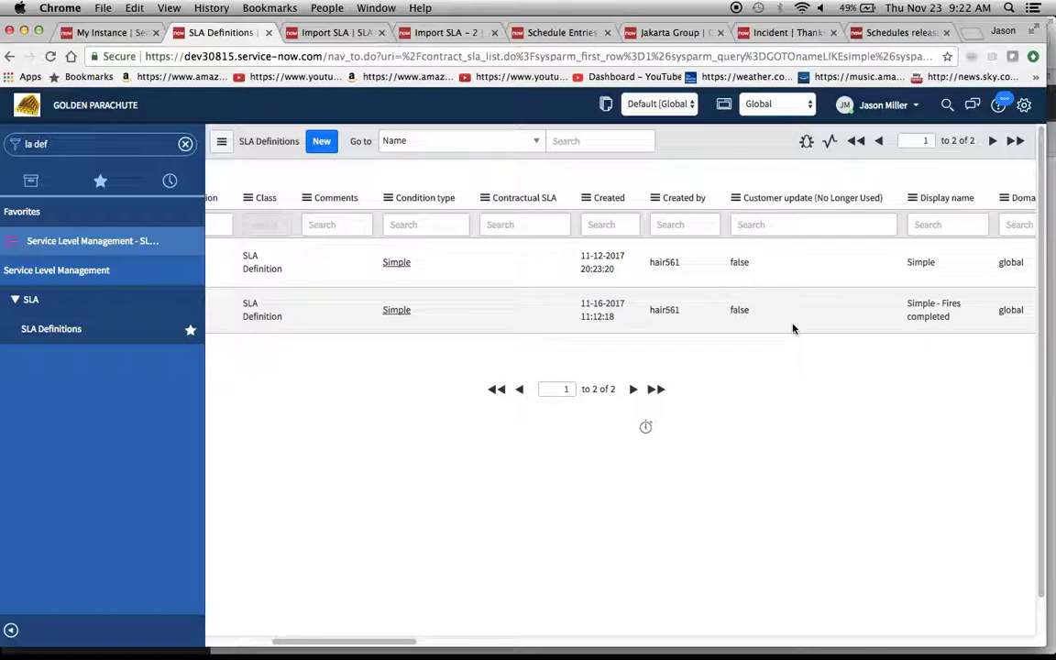
pyautogui.hscroll(20, 794, 329)
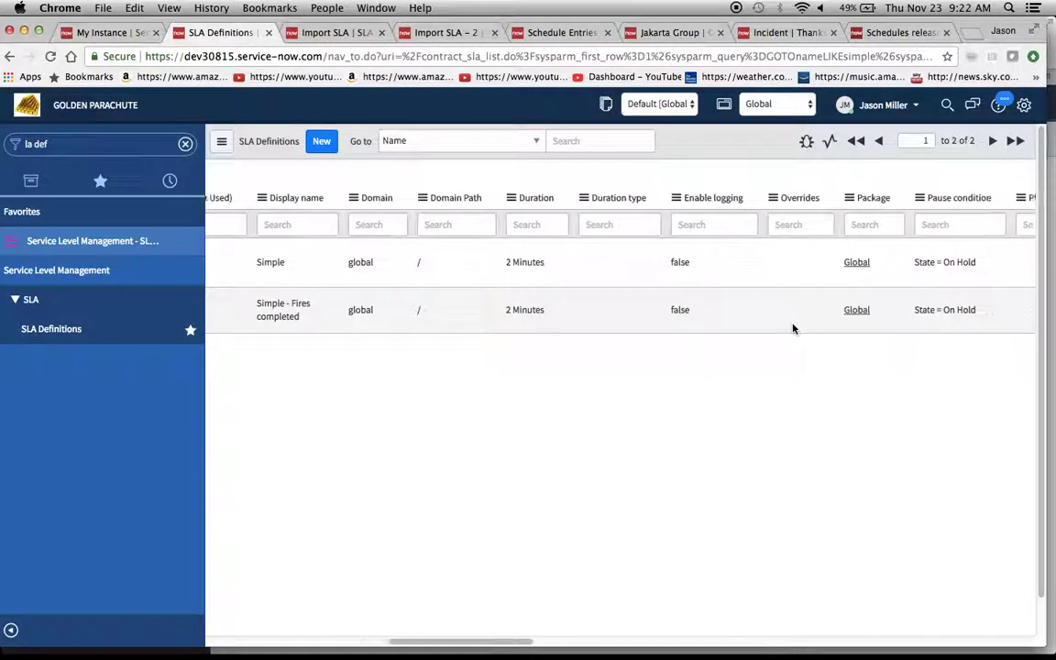
pyautogui.click(813, 263)
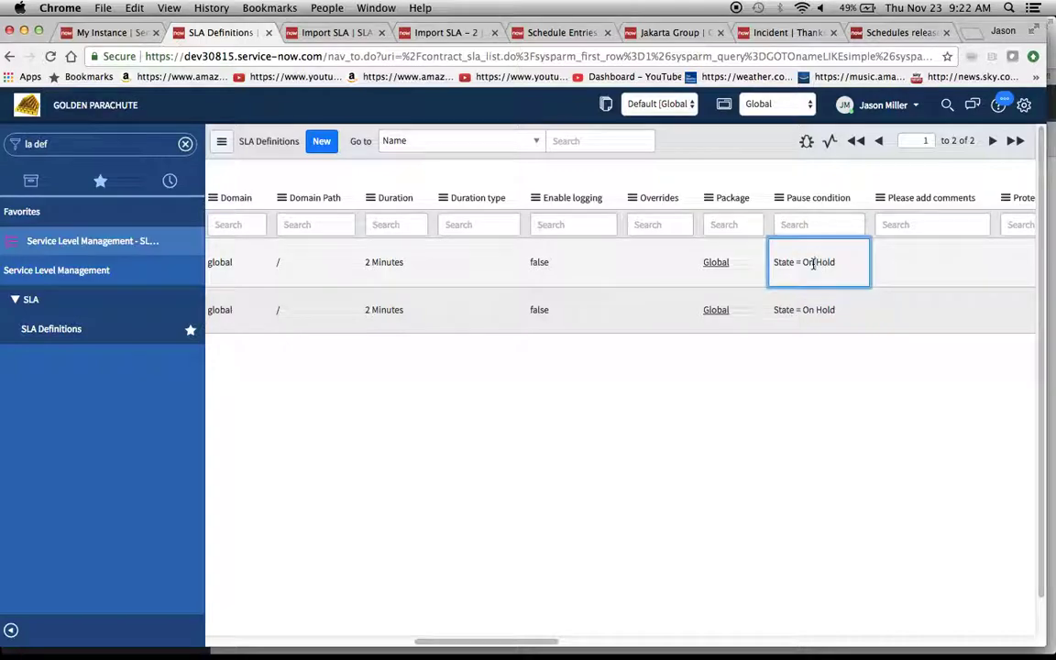
pyautogui.doubleClick(813, 263)
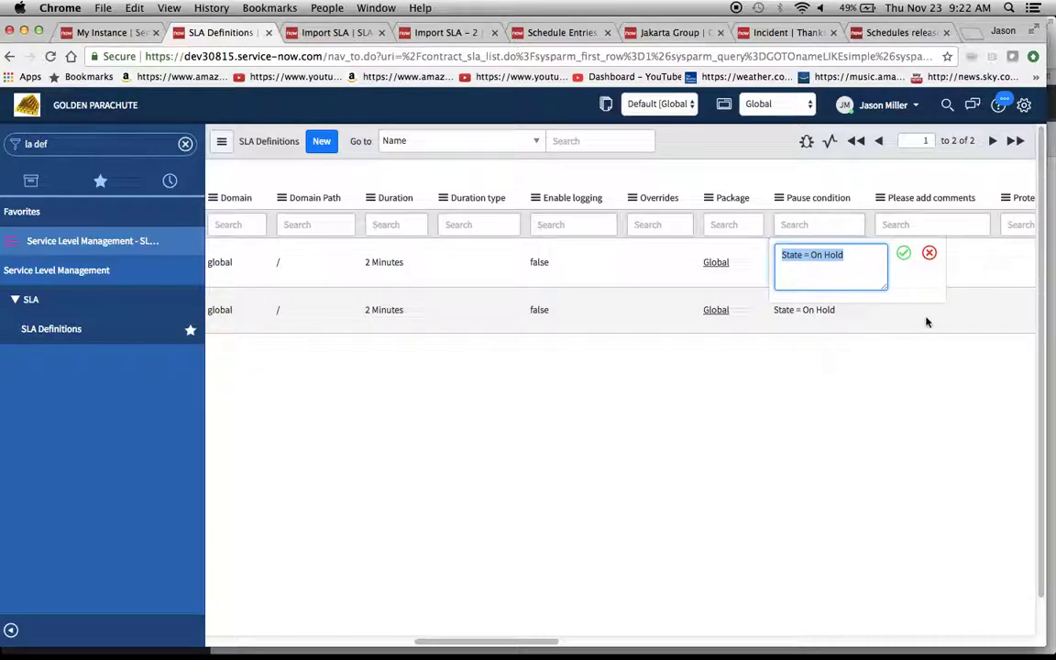
pyautogui.click(931, 257)
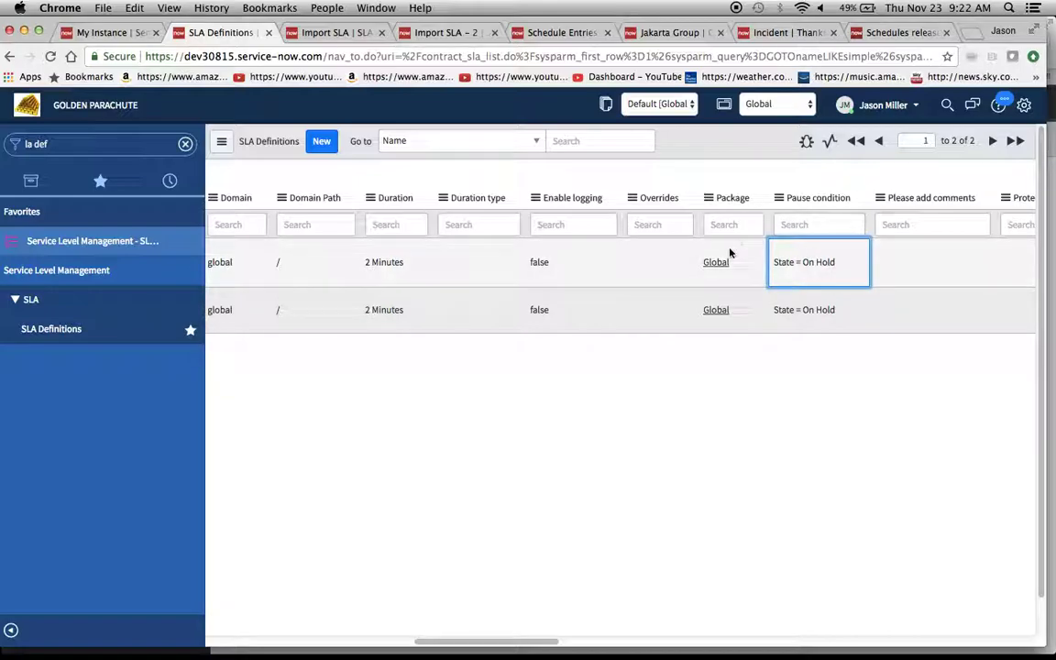
pyautogui.hscroll(-6, 731, 252)
pyautogui.hscroll(-5, 731, 252)
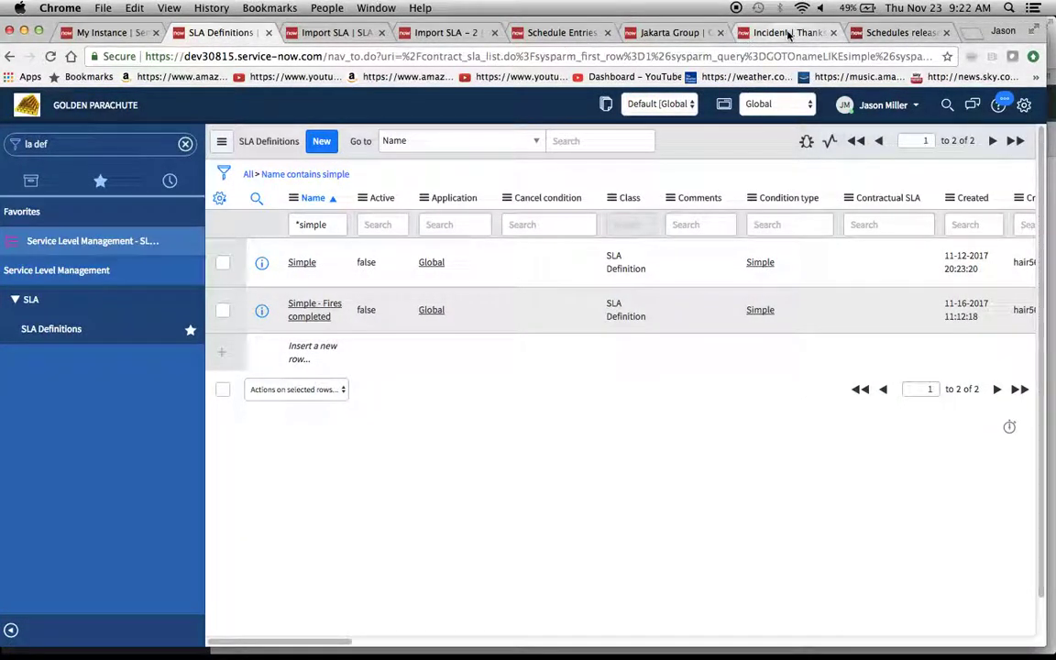
# - Copy the Database Atlanta incident into a new record and save the copy
pyautogui.click(779, 32)
pyautogui.click(252, 140)
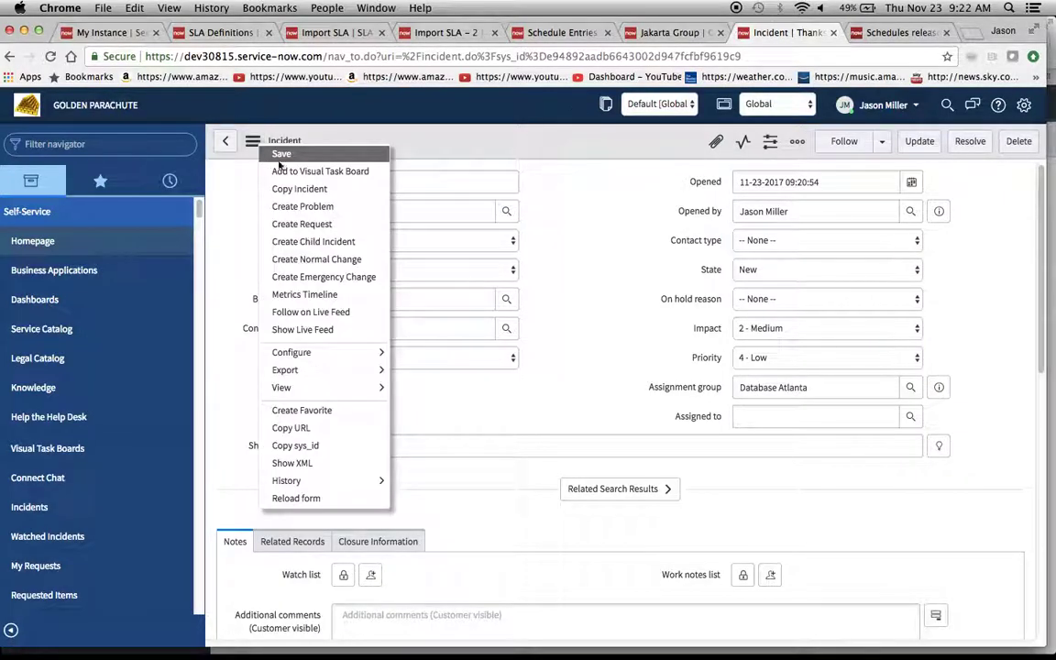
pyautogui.click(312, 189)
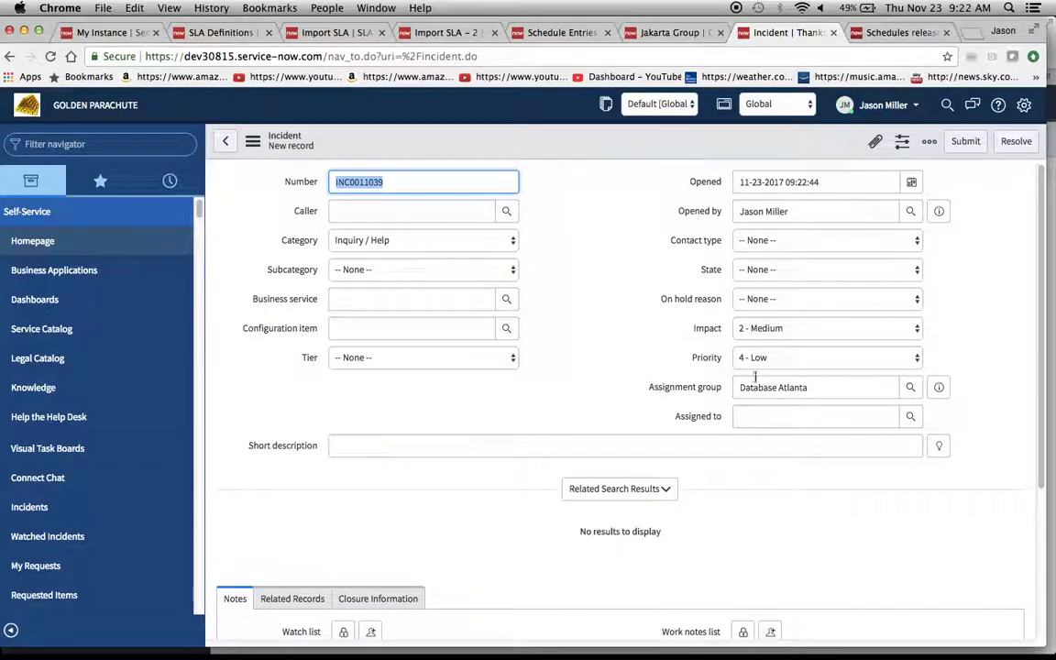
pyautogui.click(252, 141)
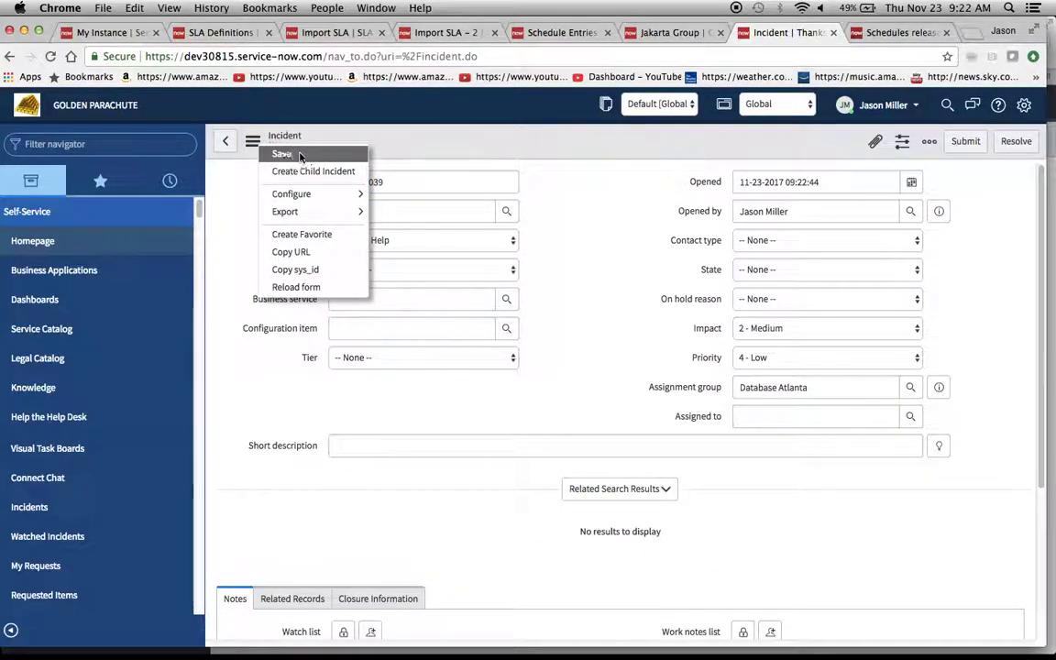
pyautogui.click(299, 156)
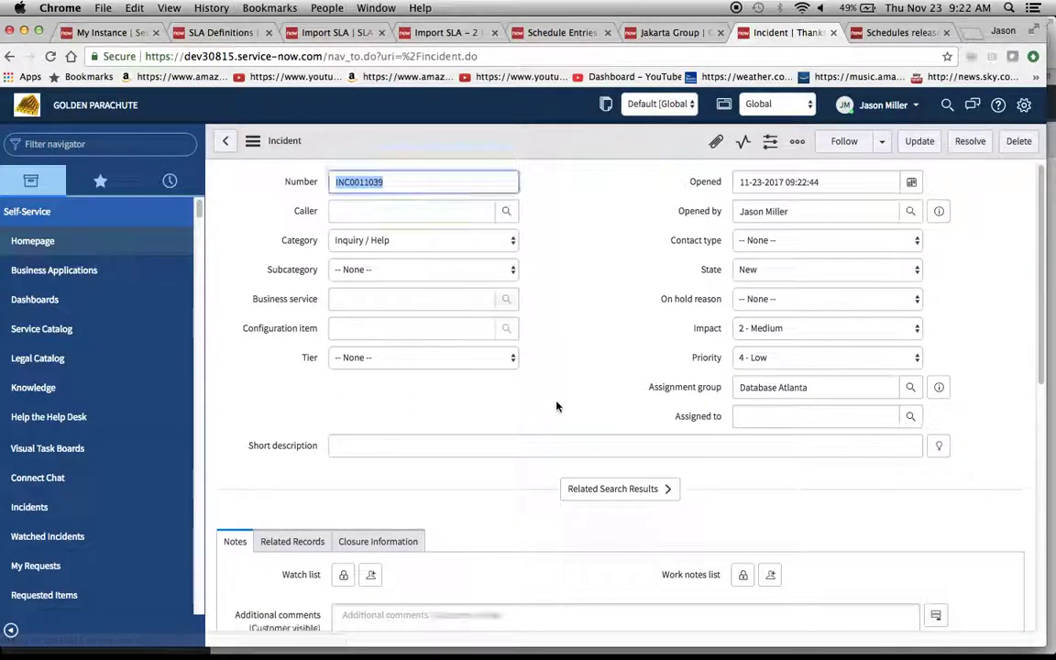
# - Examine the new incident's Task SLAs, and review the Import SLA and Import SLA - 2 definitions
pyautogui.scroll(-10, 556, 403)
pyautogui.scroll(-4, 557, 394)
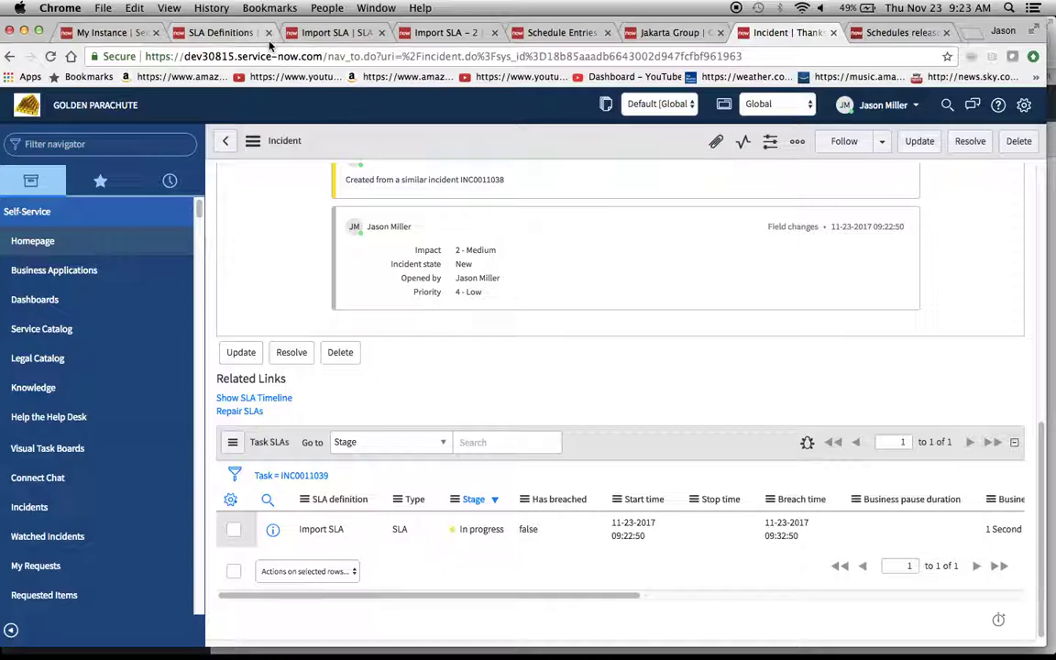
pyautogui.click(244, 33)
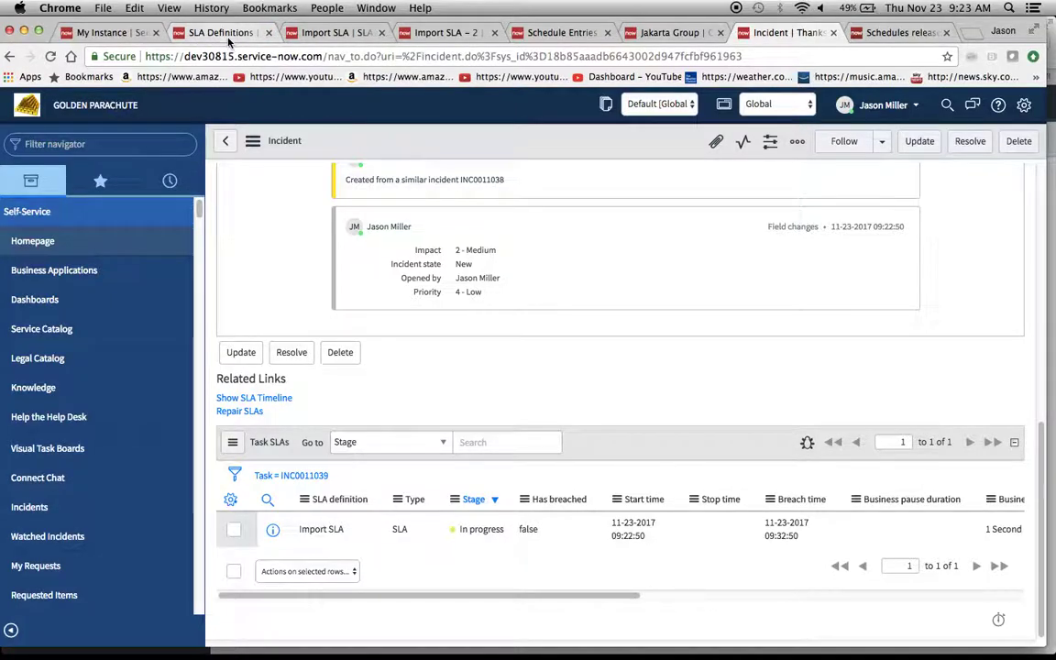
pyautogui.click(332, 37)
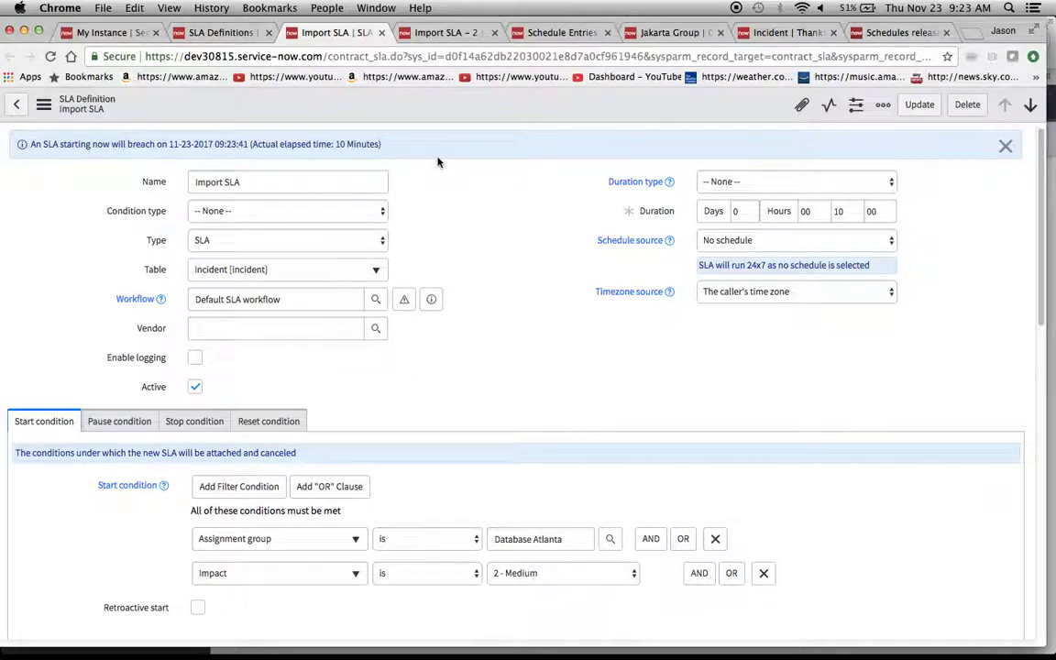
pyautogui.click(397, 31)
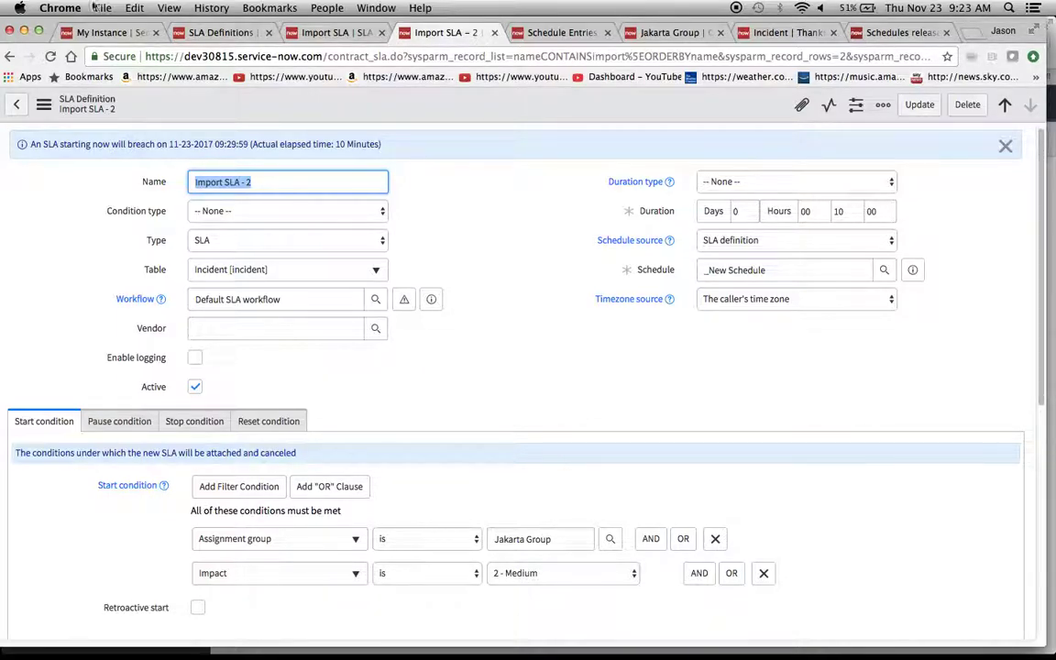
# - Open community.servicenow.com in a new browser tab and view the profile card of the first inbox post's author
pyautogui.click(971, 35)
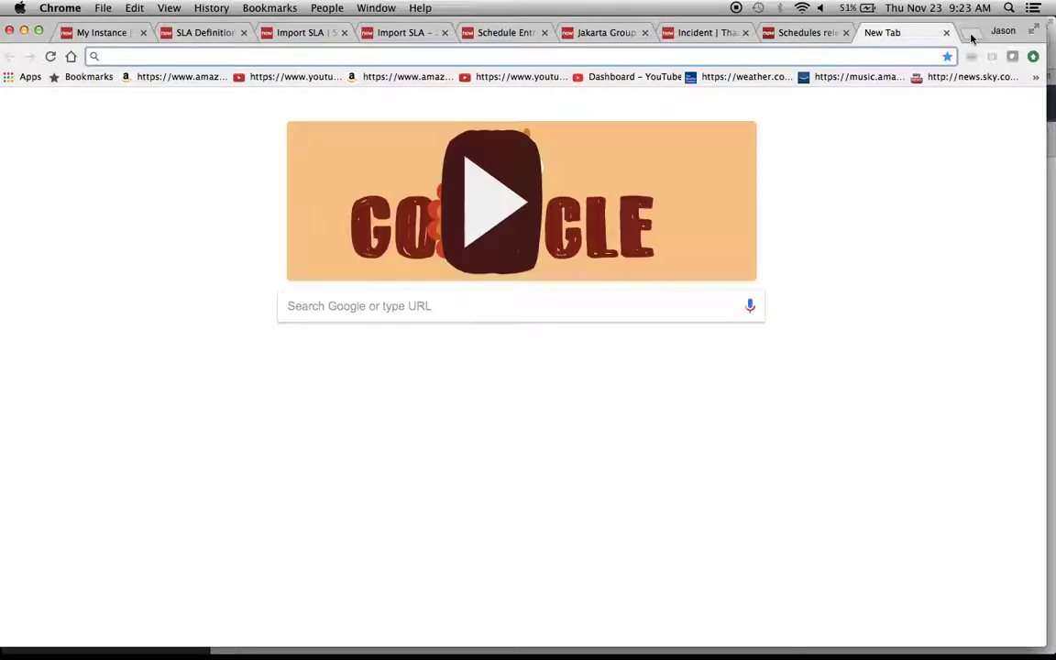
pyautogui.write('community.servicenow.com')
pyautogui.press('Return')
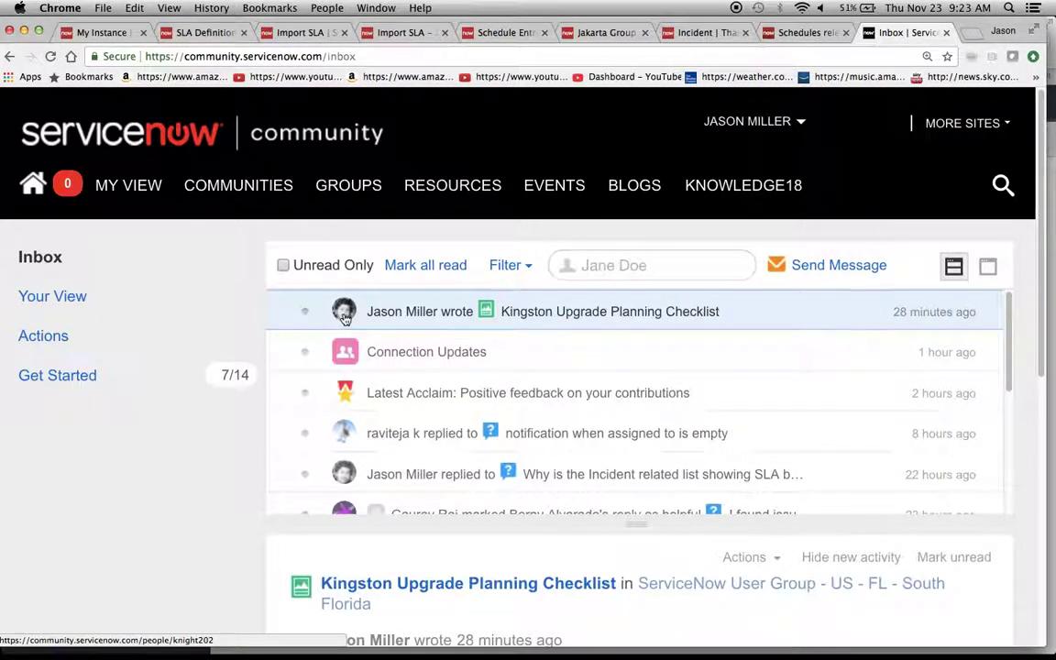
pyautogui.moveTo(344, 318)
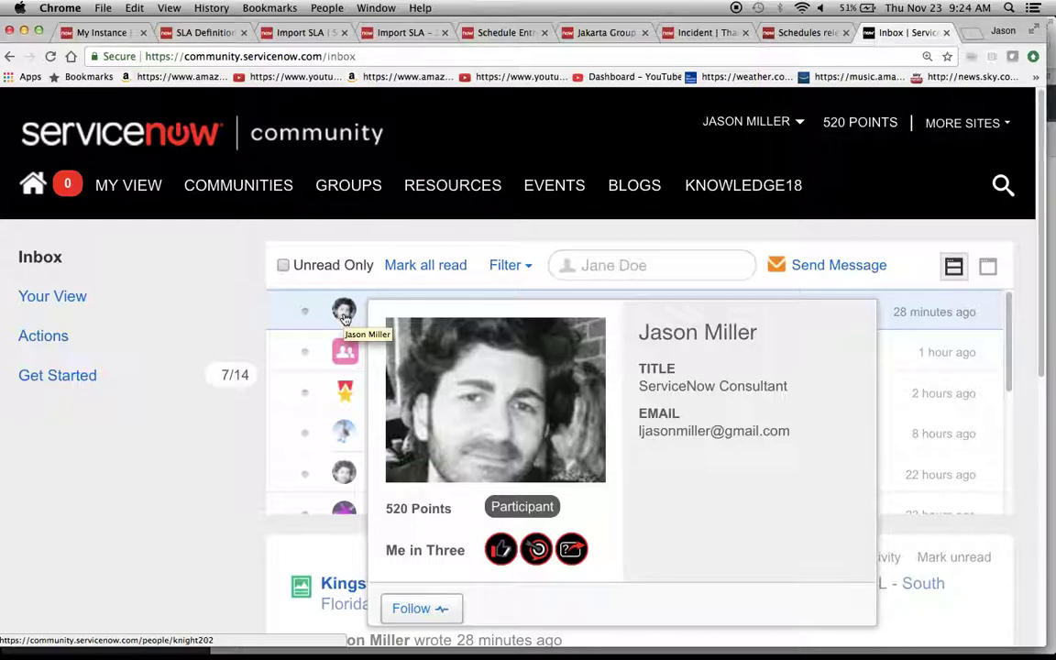
pyautogui.moveTo(570, 170)
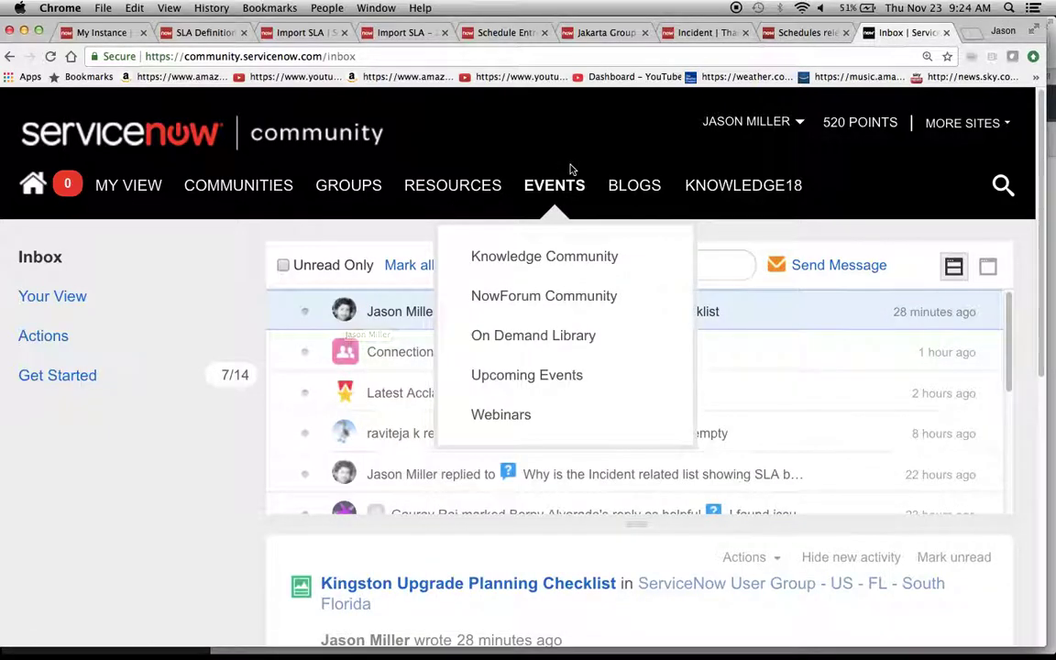